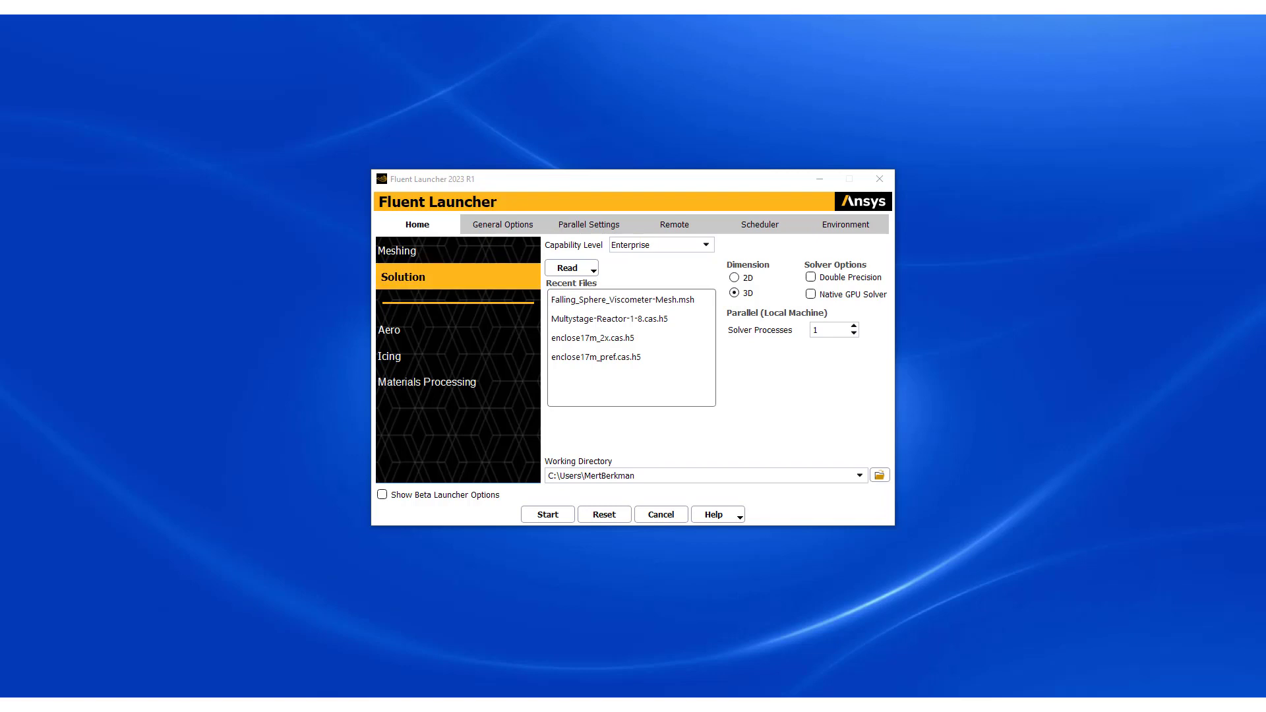
Start a Materials Processing session from the launcher
click(458, 382)
click(430, 382)
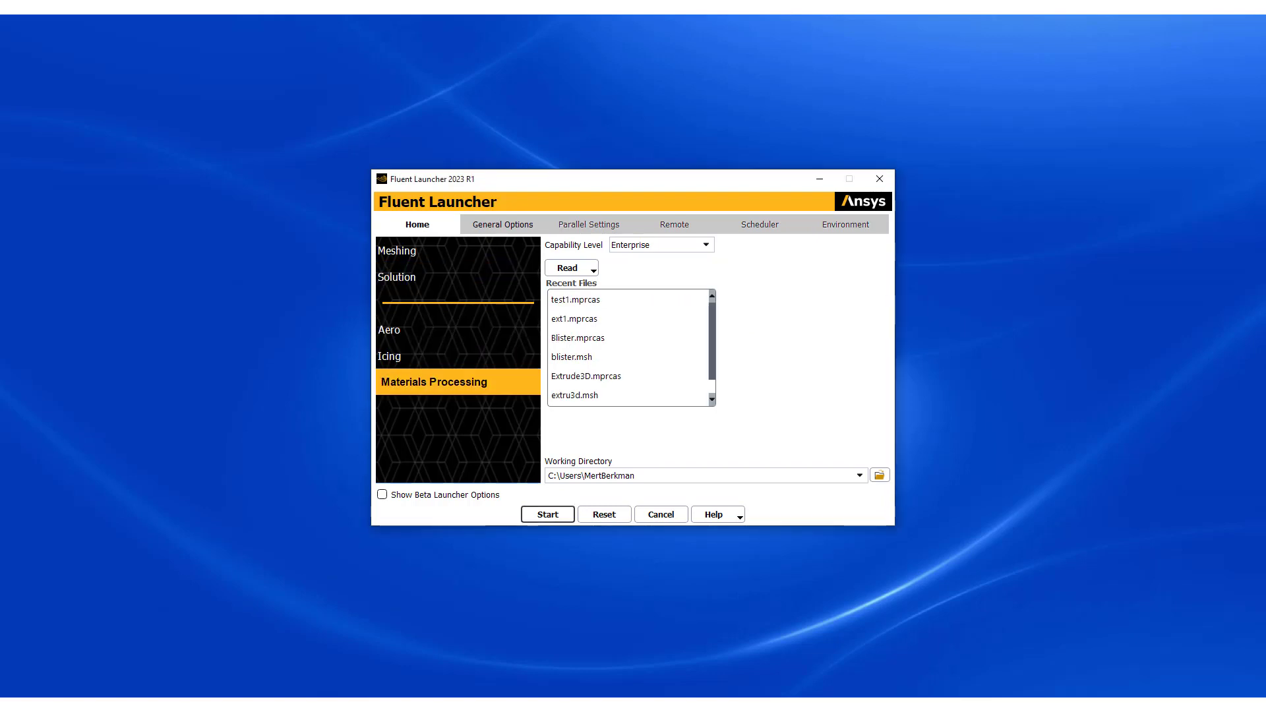
key(Return)
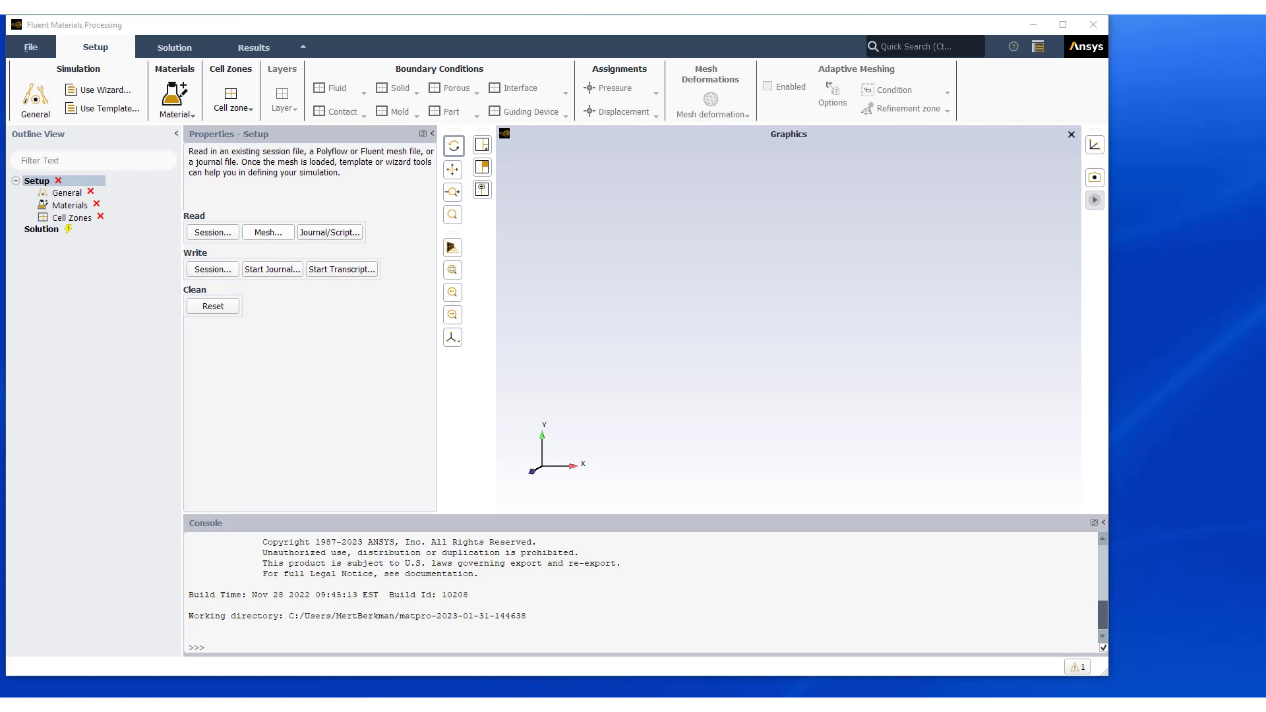
Read the mesh file extru3d.msh from the ANSYS Fluent PolyFlow folder in Documents and view the mesh in 3D
click(268, 232)
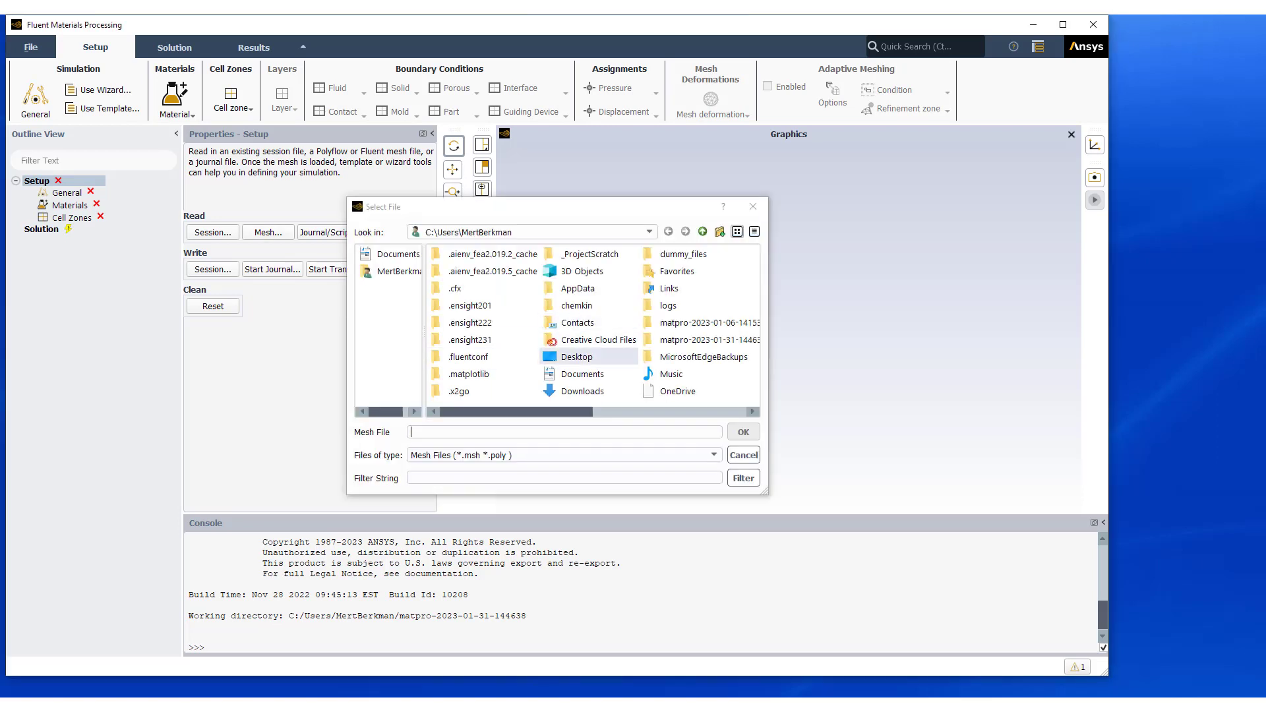
click(582, 374)
double_click(582, 373)
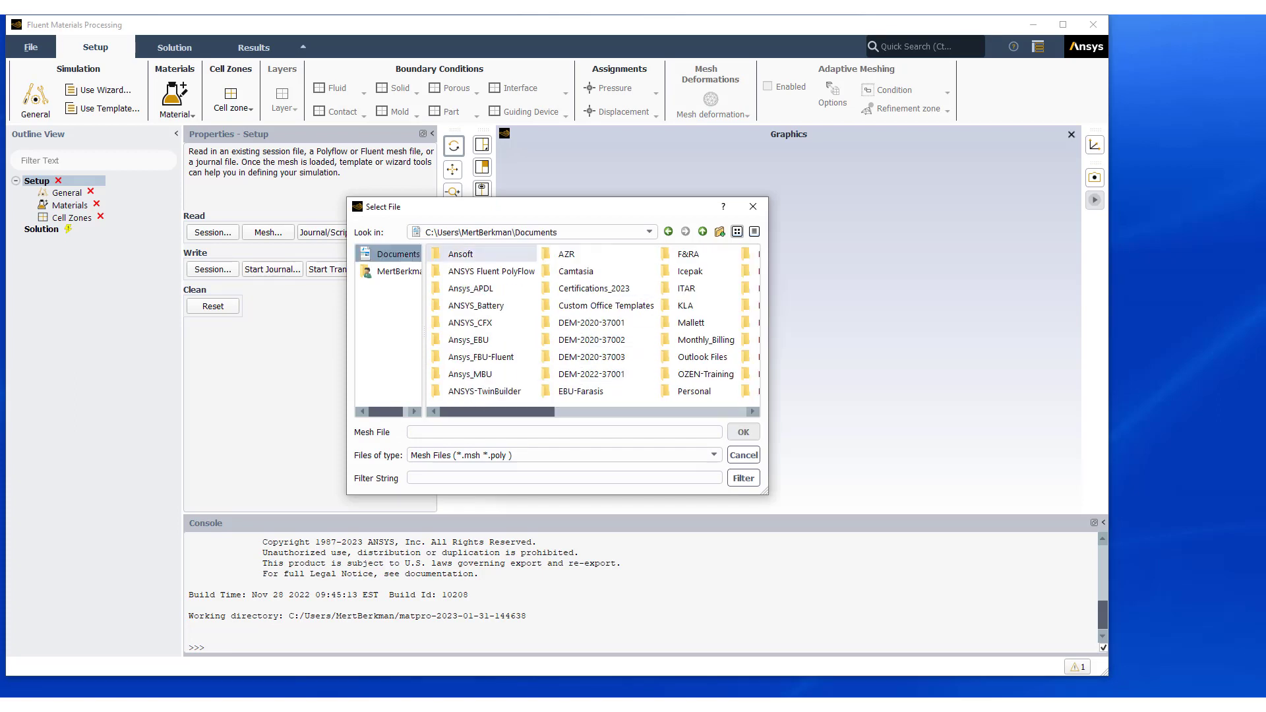
double_click(488, 271)
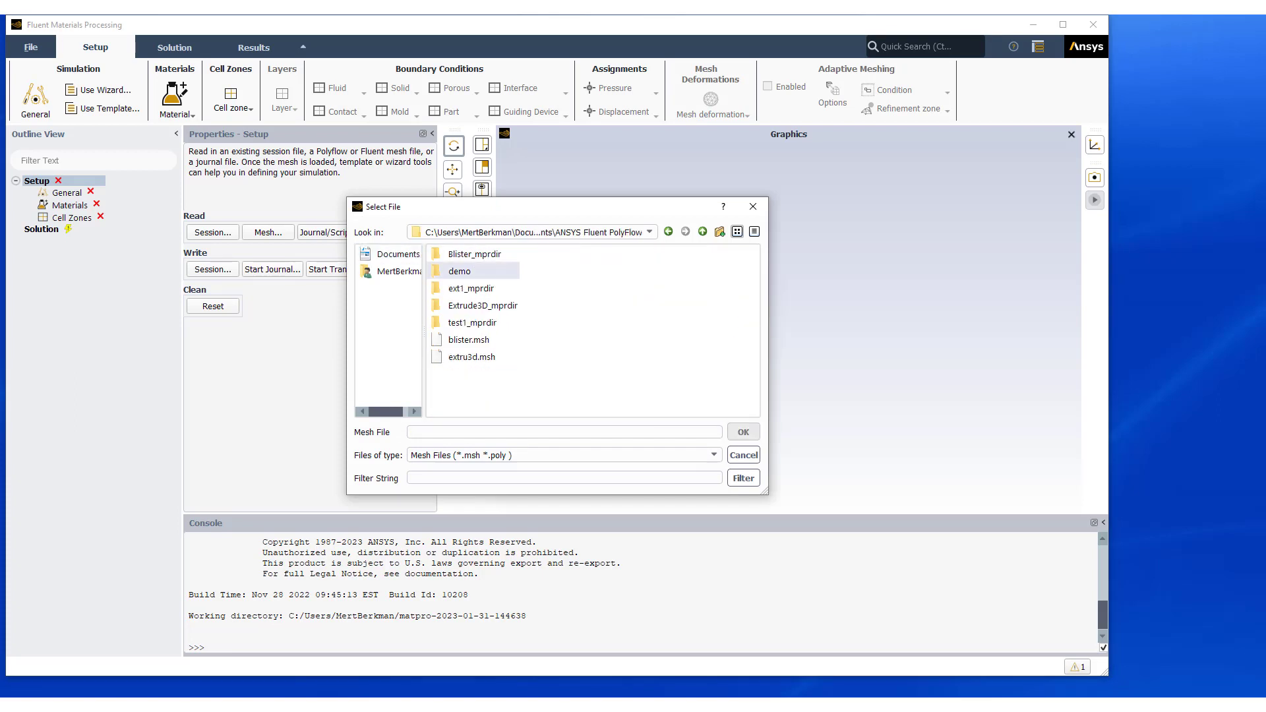
click(472, 357)
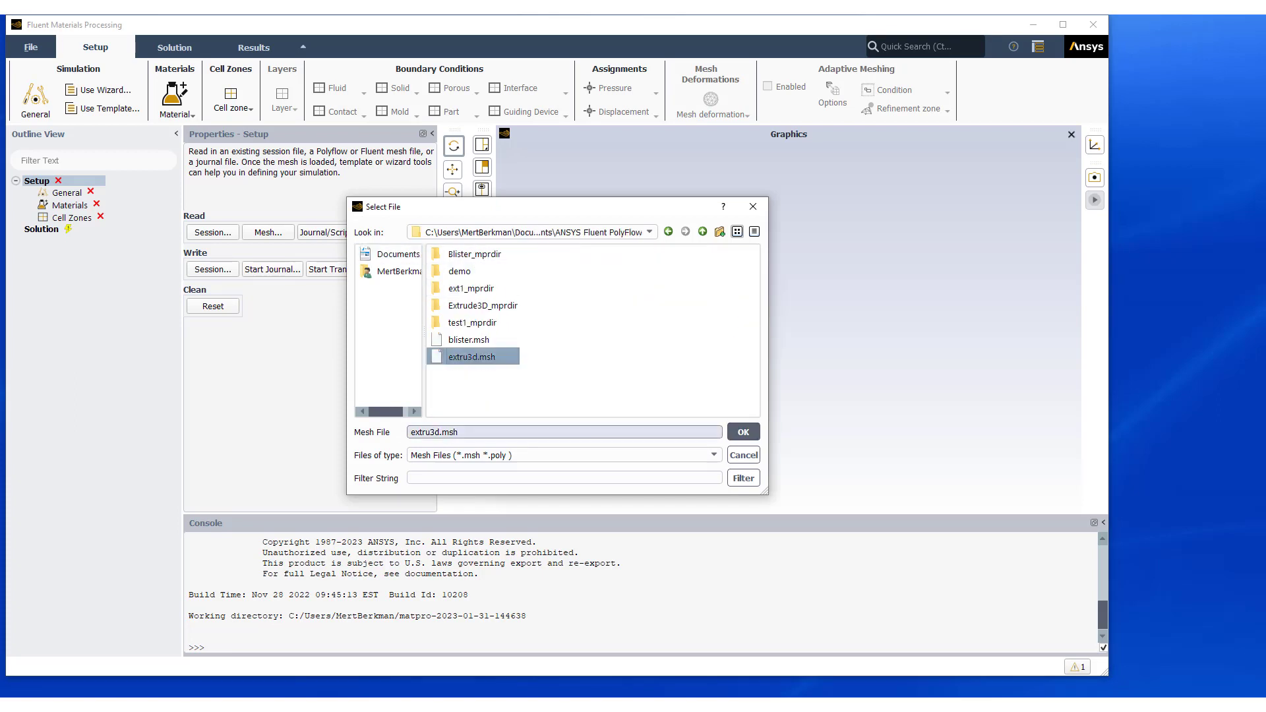
click(742, 432)
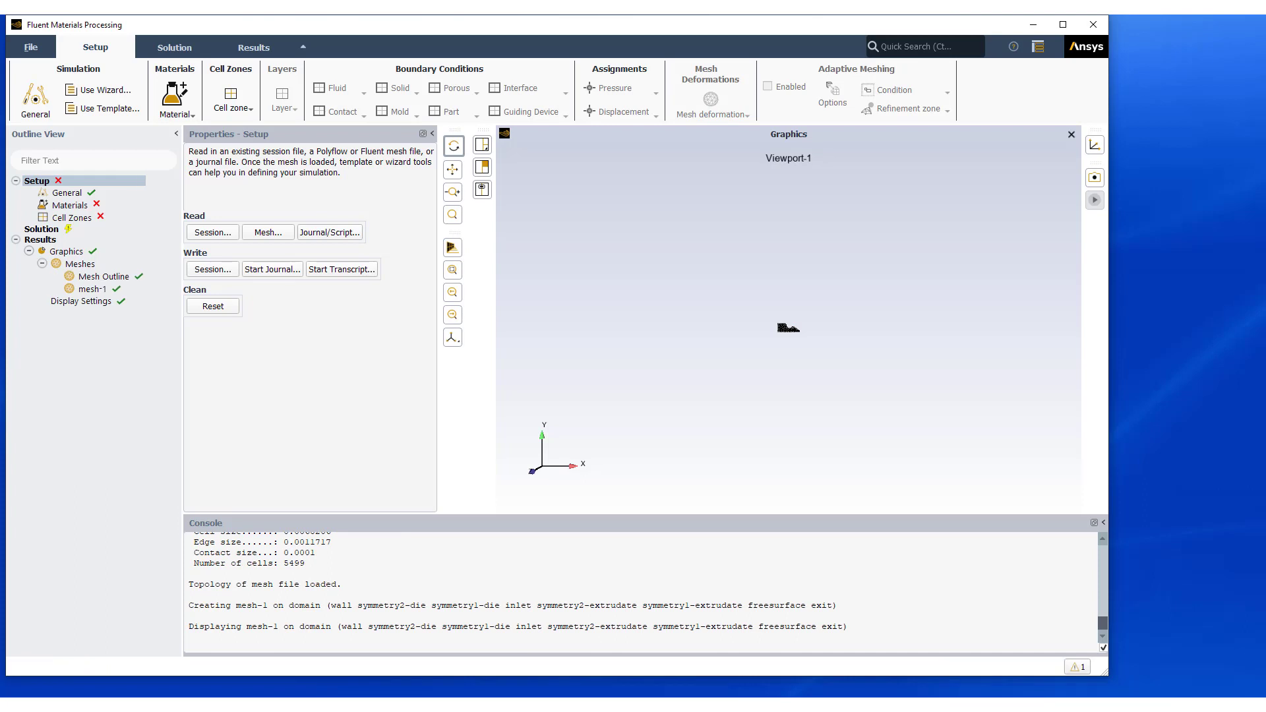
drag(817, 336, 742, 364)
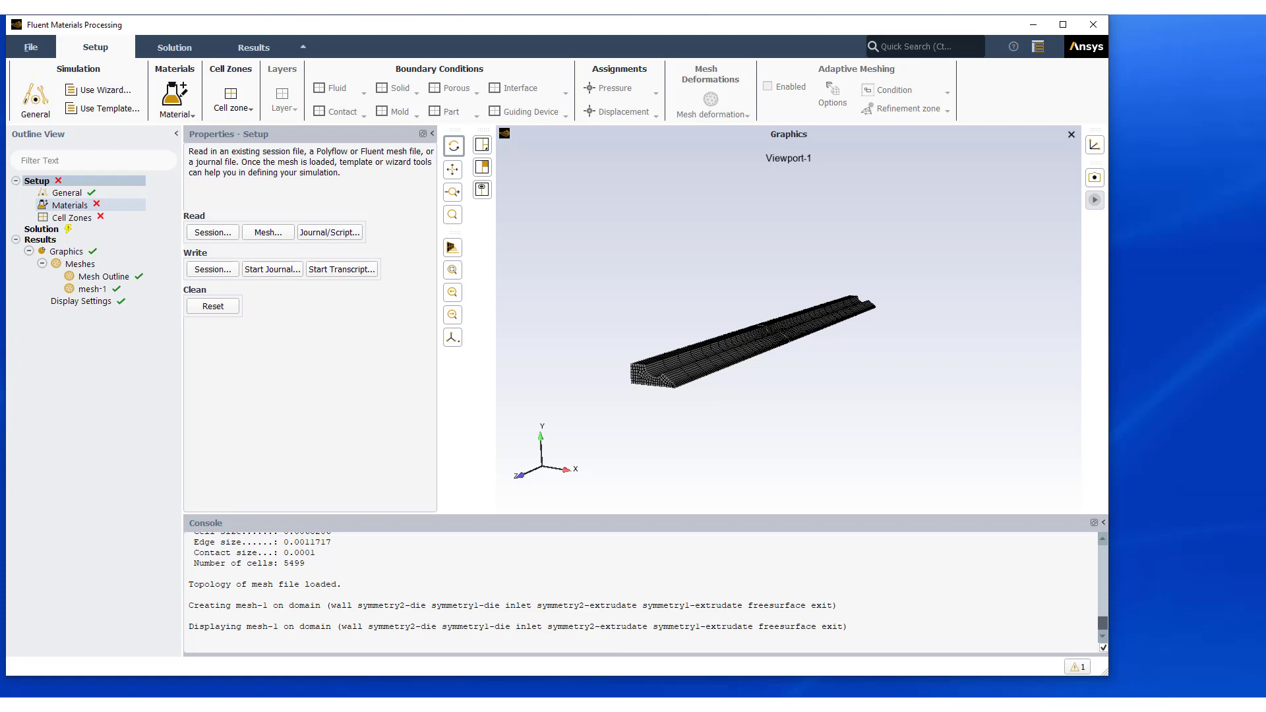
Create a new material and set its density to 950 kg/m^3
right_click(70, 205)
click(92, 212)
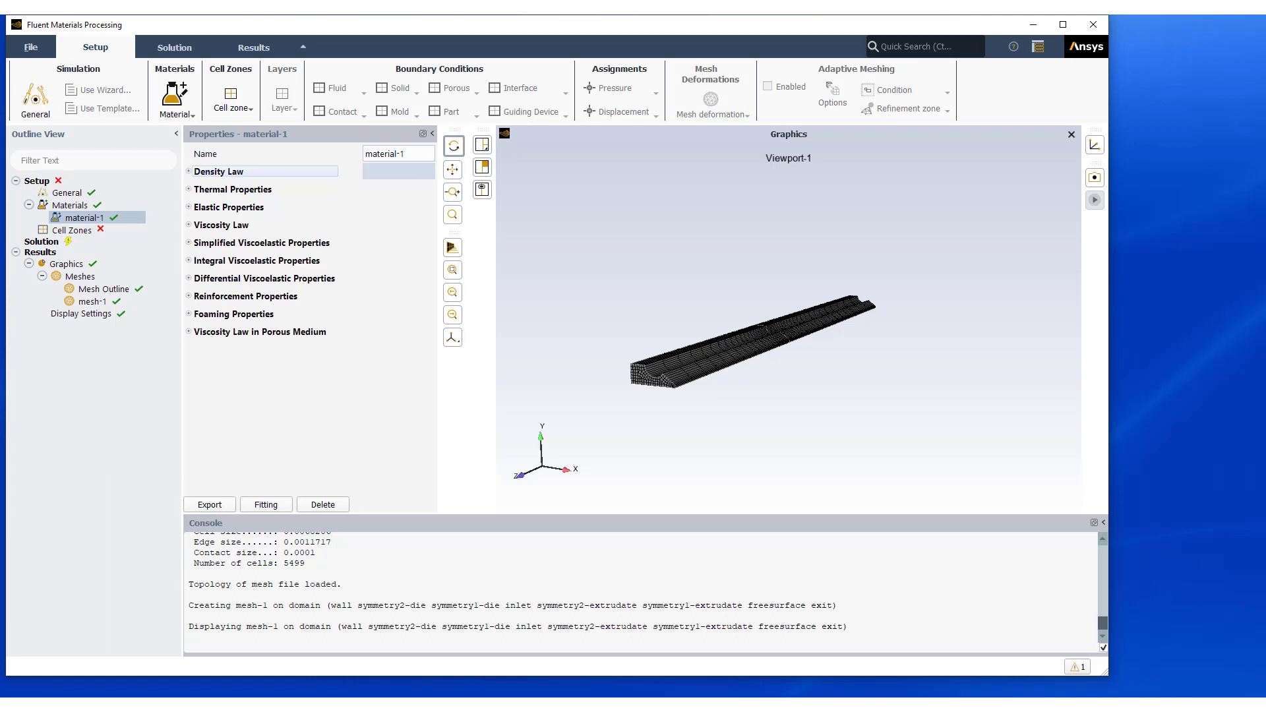
click(188, 172)
click(398, 189)
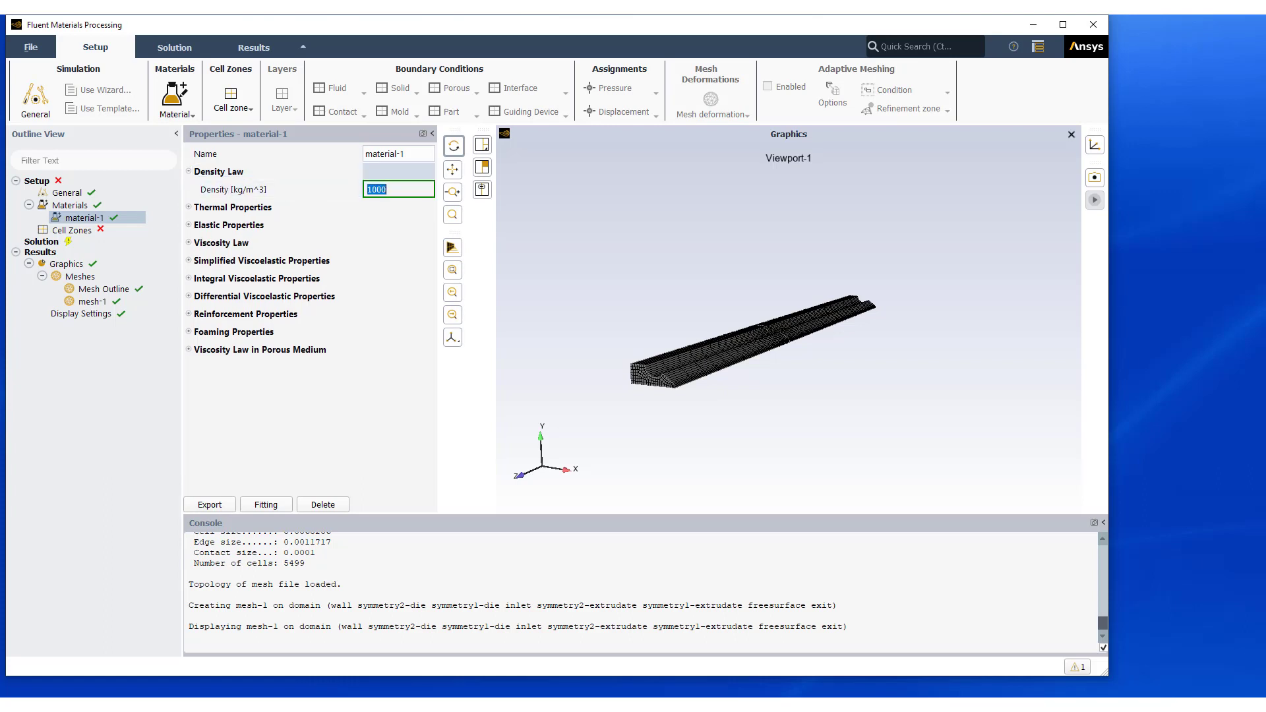
text(950)
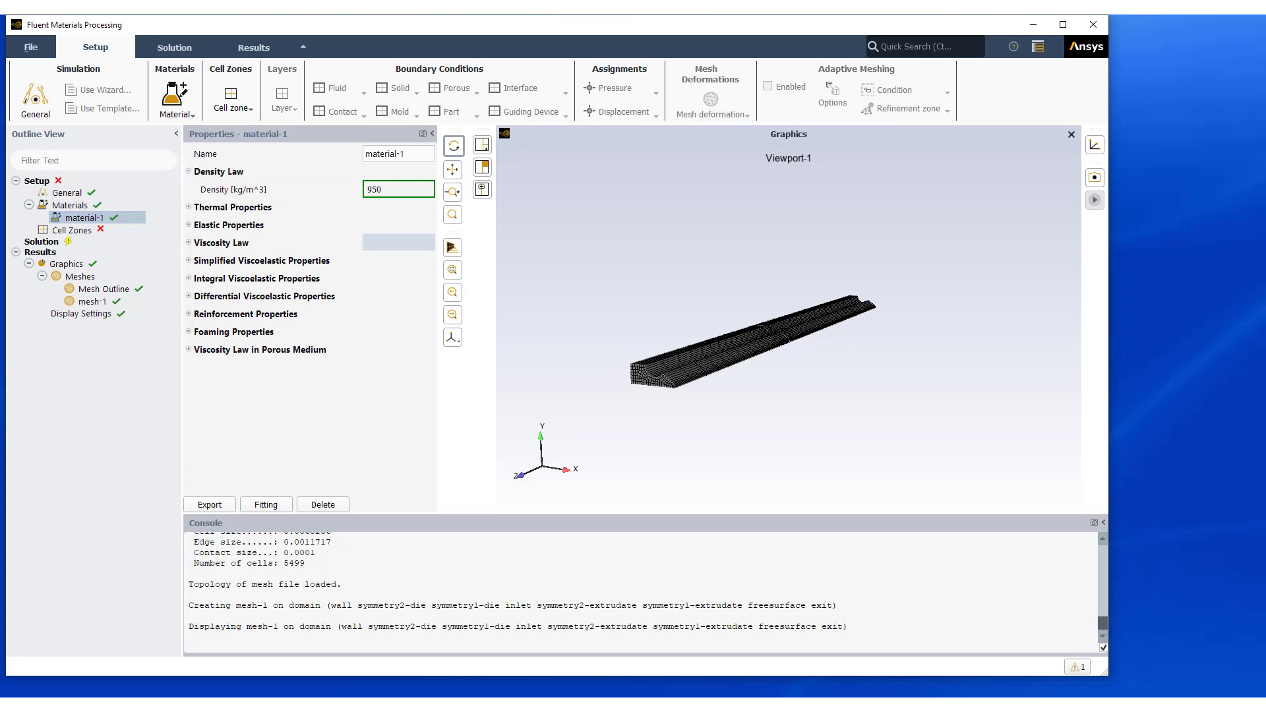
Set the material's constant-law viscosity to 10000 Pa s
click(398, 243)
click(189, 243)
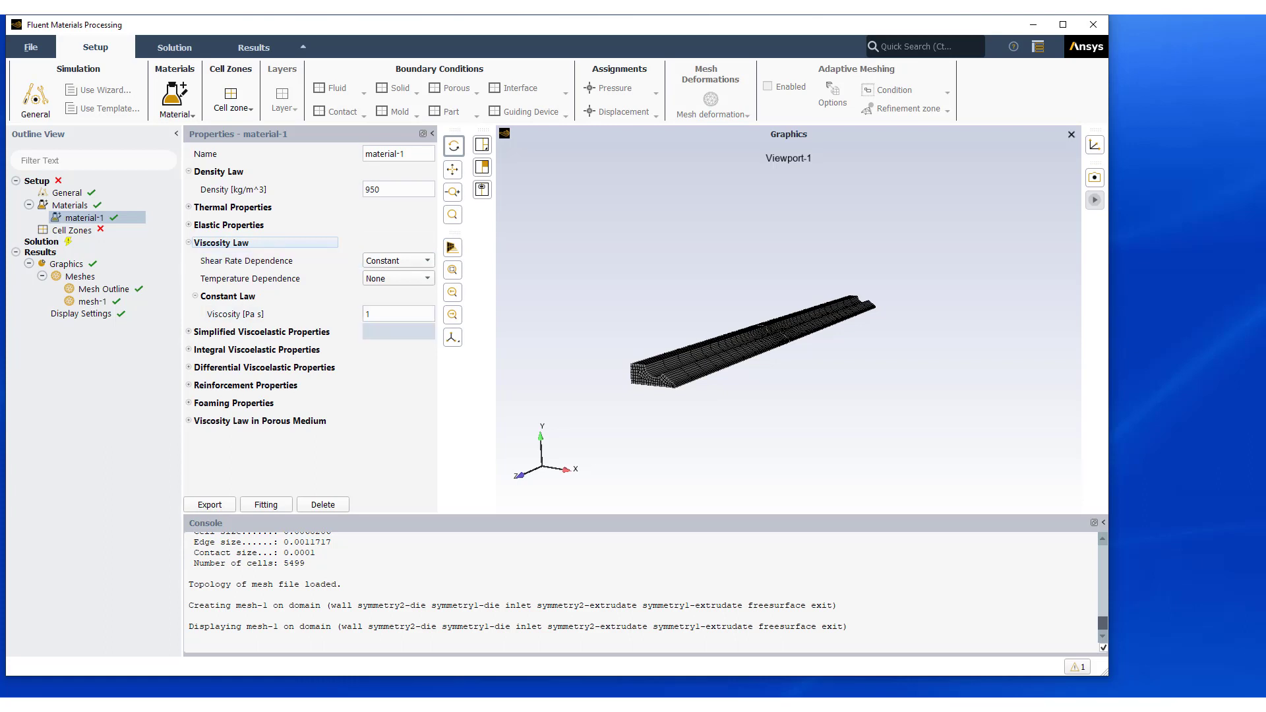
click(398, 314)
text(10000)
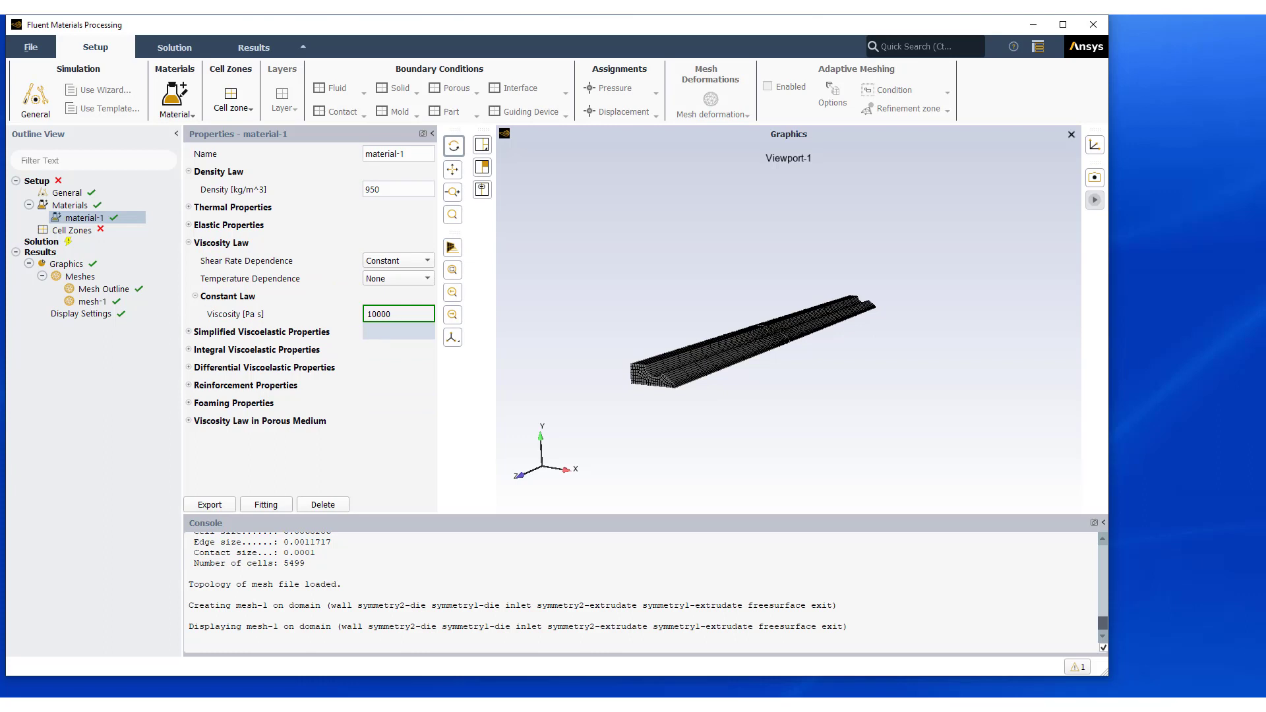
Create a new fluid cell zone that includes the die and extrudate zones
click(71, 231)
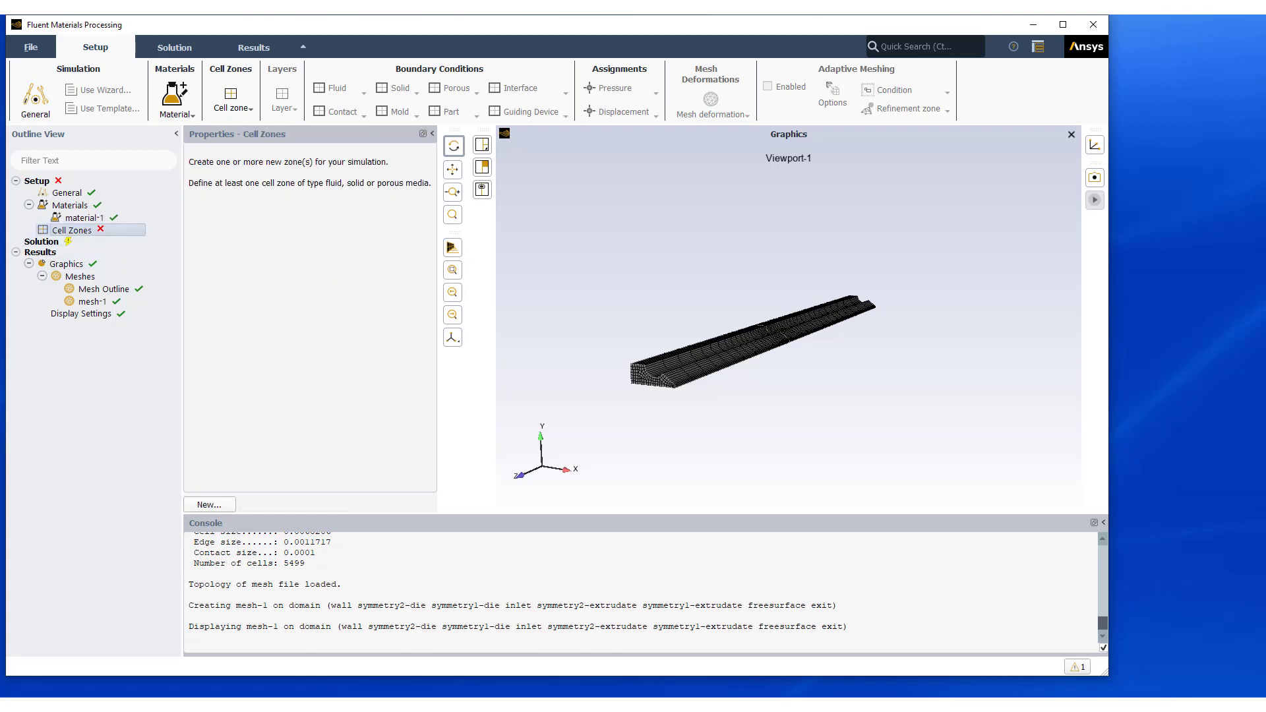
right_click(87, 229)
click(108, 235)
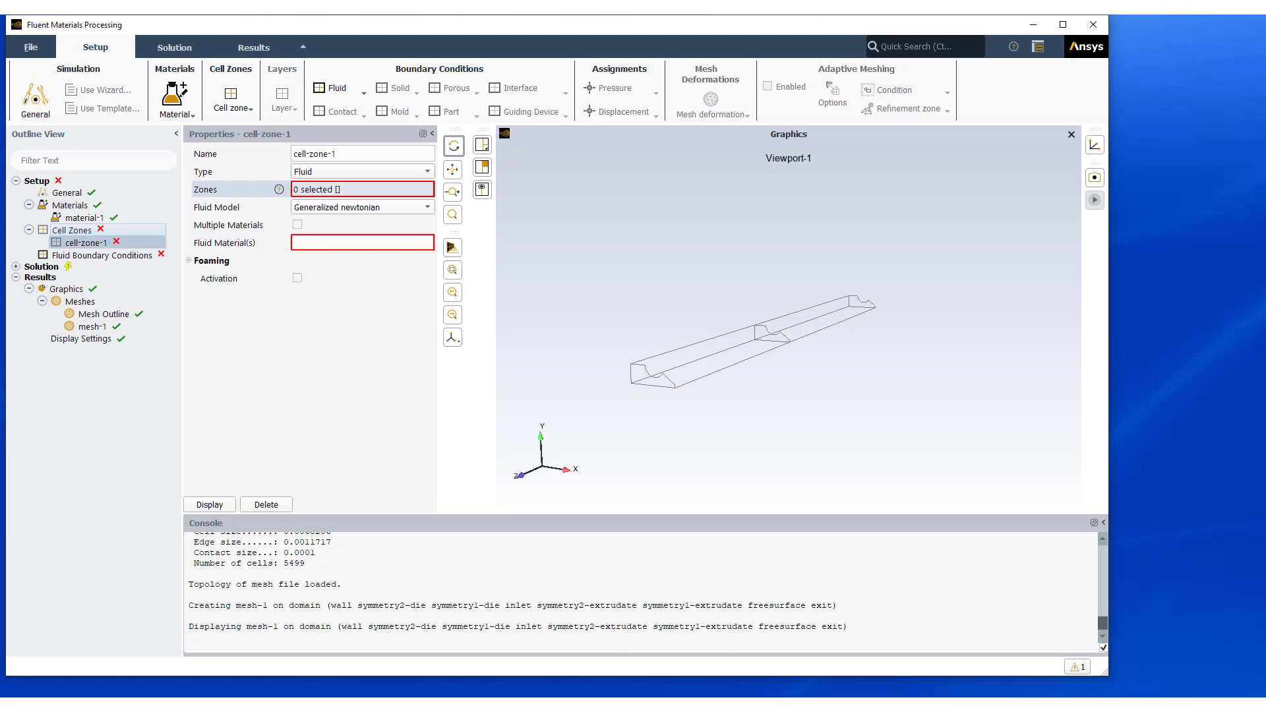
click(362, 190)
click(323, 238)
click(327, 249)
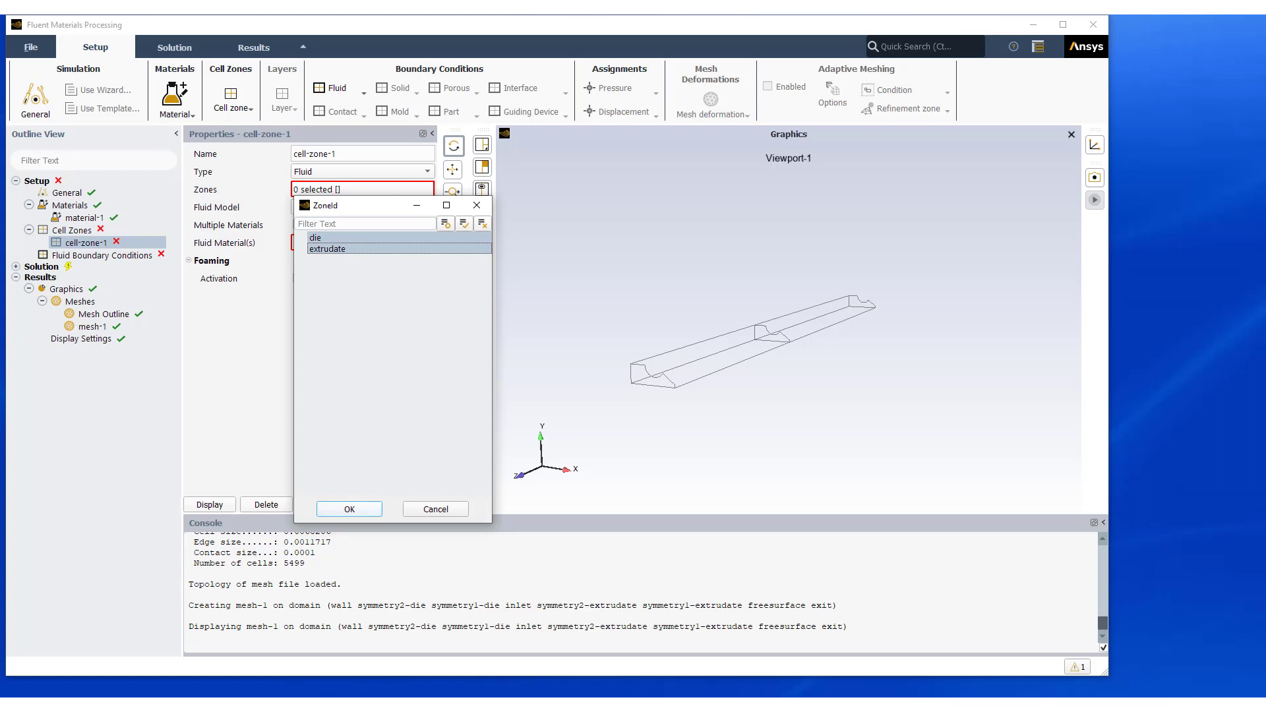
key(Return)
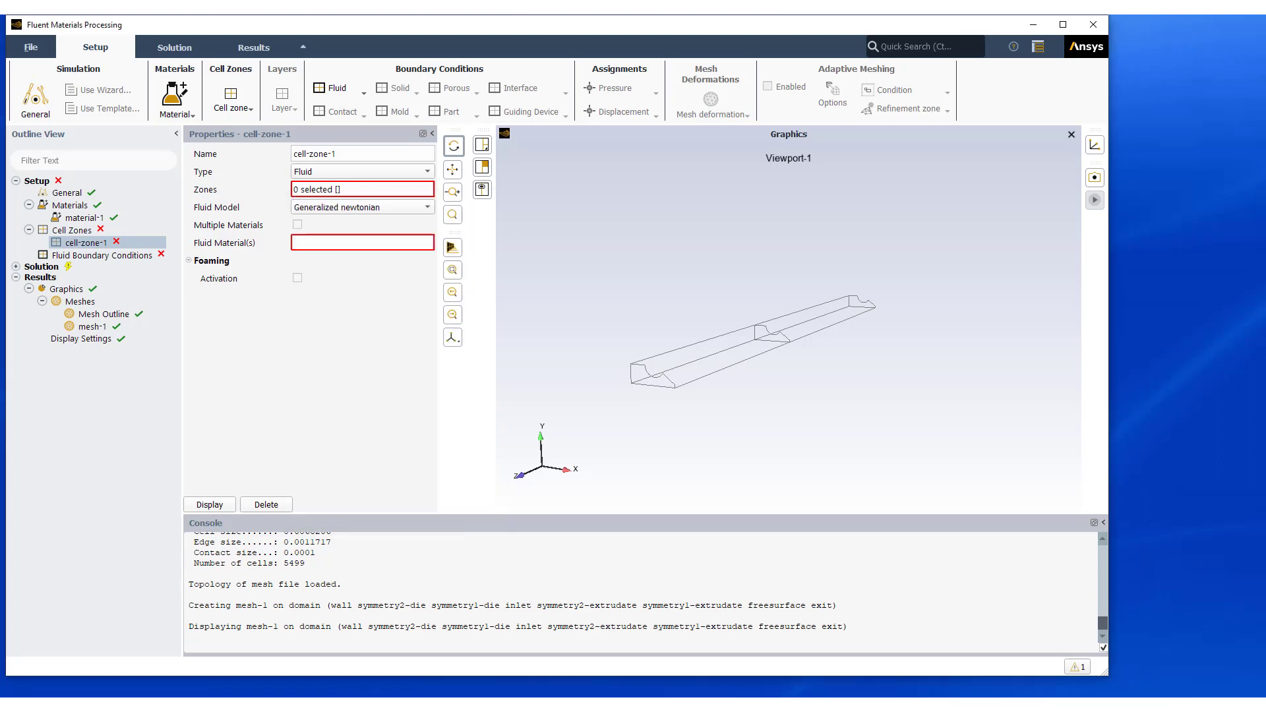
Assign material-1 as the fluid material of the new cell zone
click(363, 243)
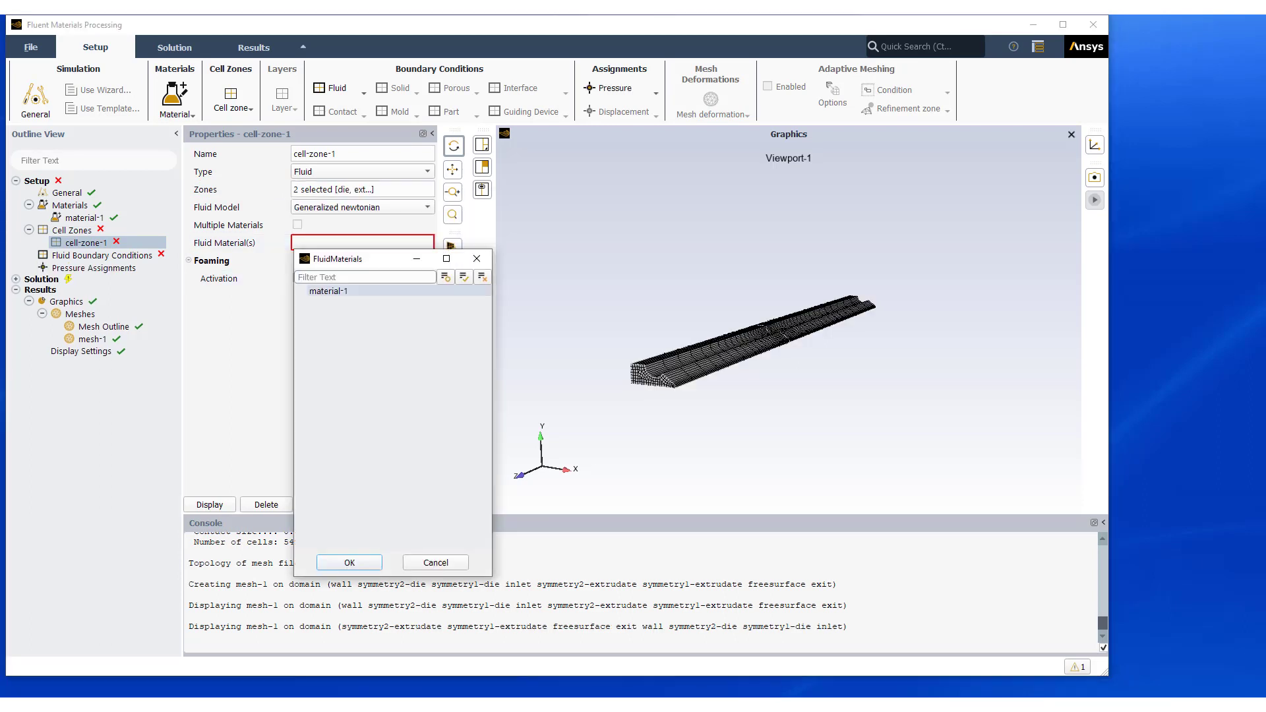
click(329, 290)
key(Return)
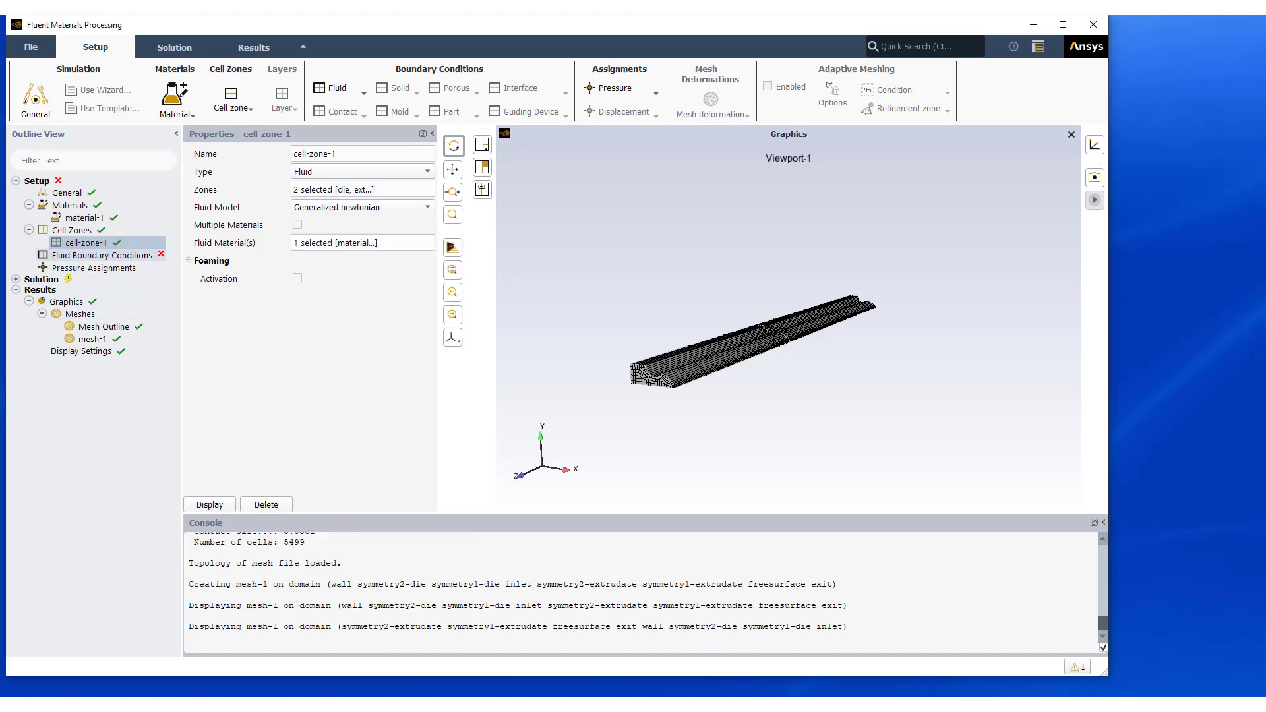
Create a new fluid boundary condition and name it inlet
right_click(99, 255)
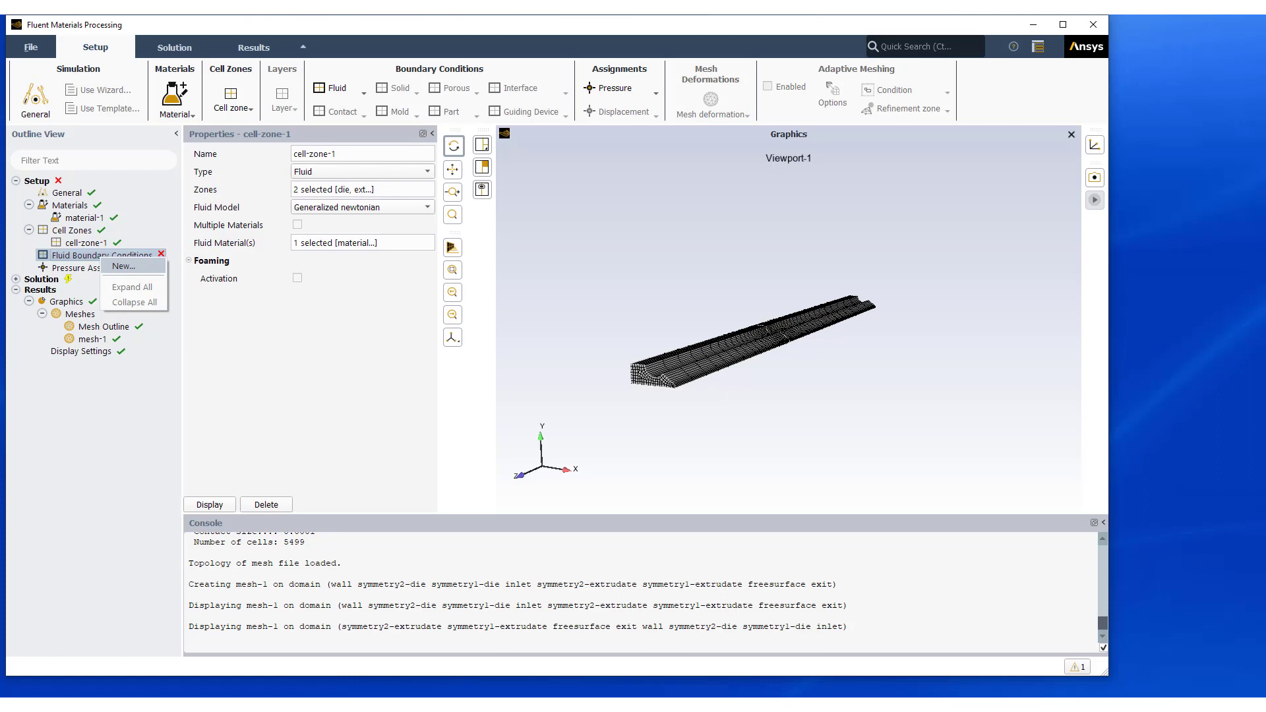
click(123, 265)
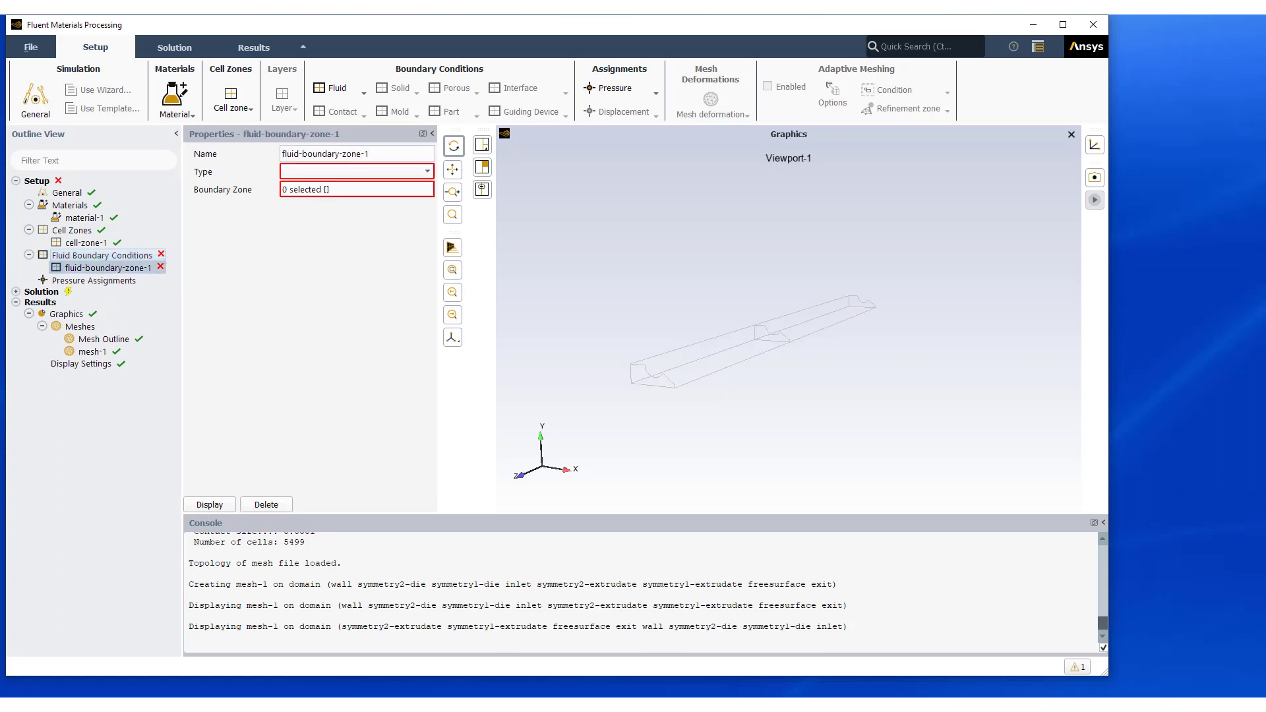
text(i)
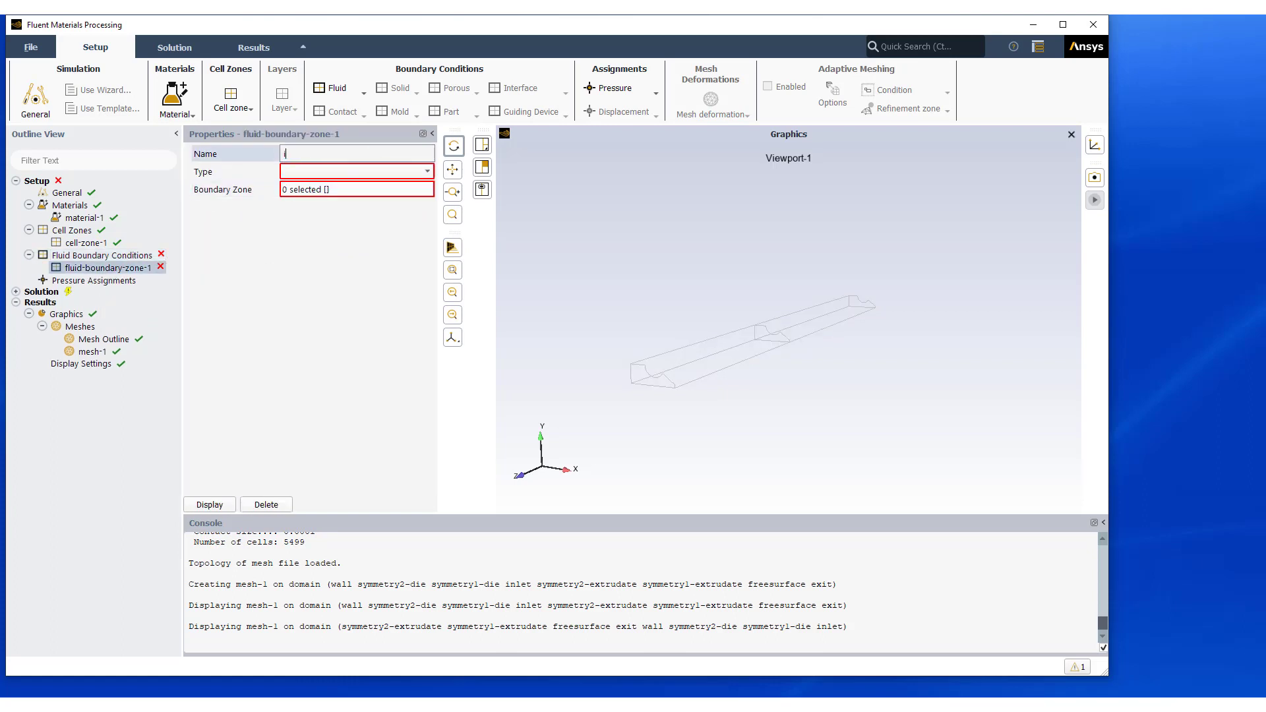
text(nlet)
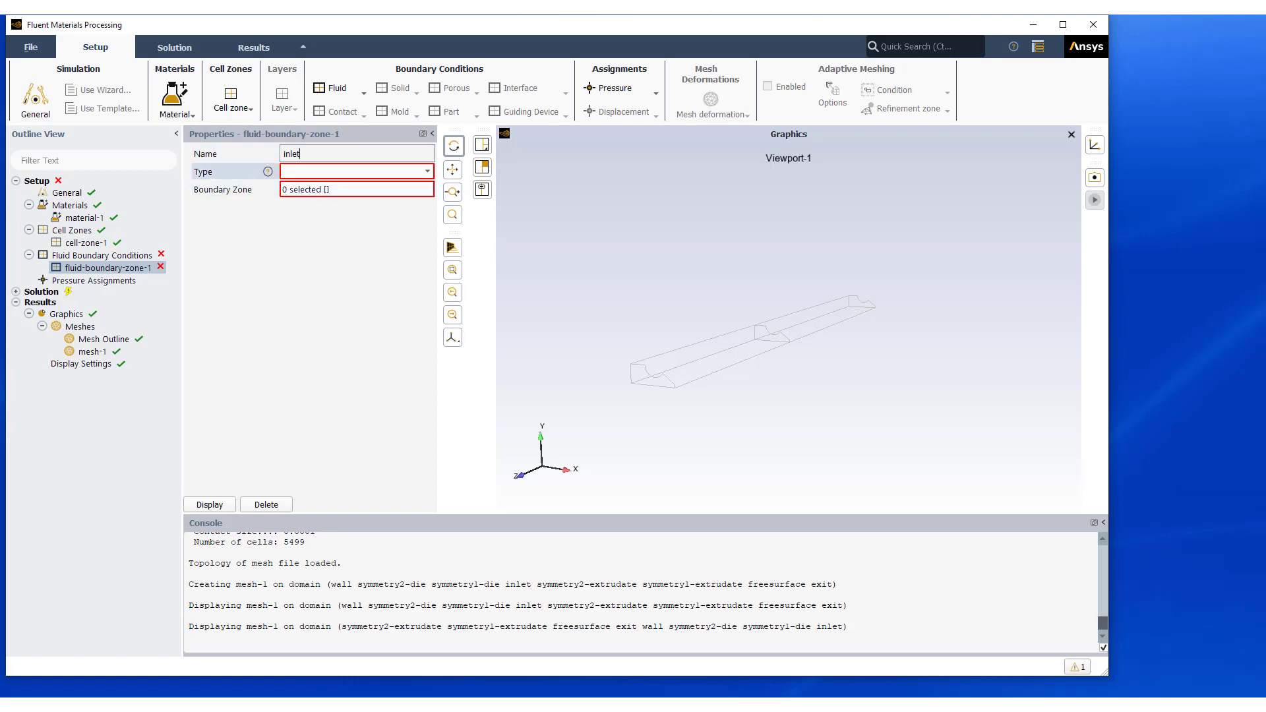
key(Return)
Make the inlet condition an Inflow type and apply it to the inlet boundary zone
click(357, 172)
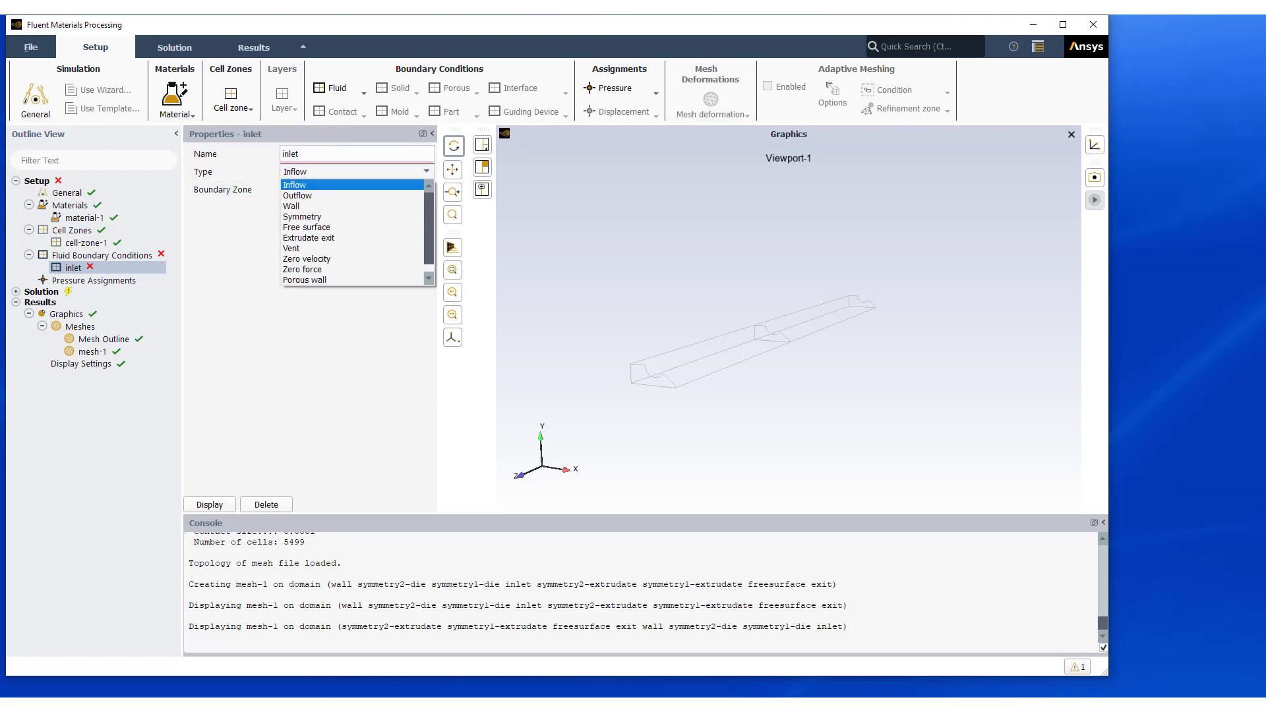
click(330, 184)
click(398, 189)
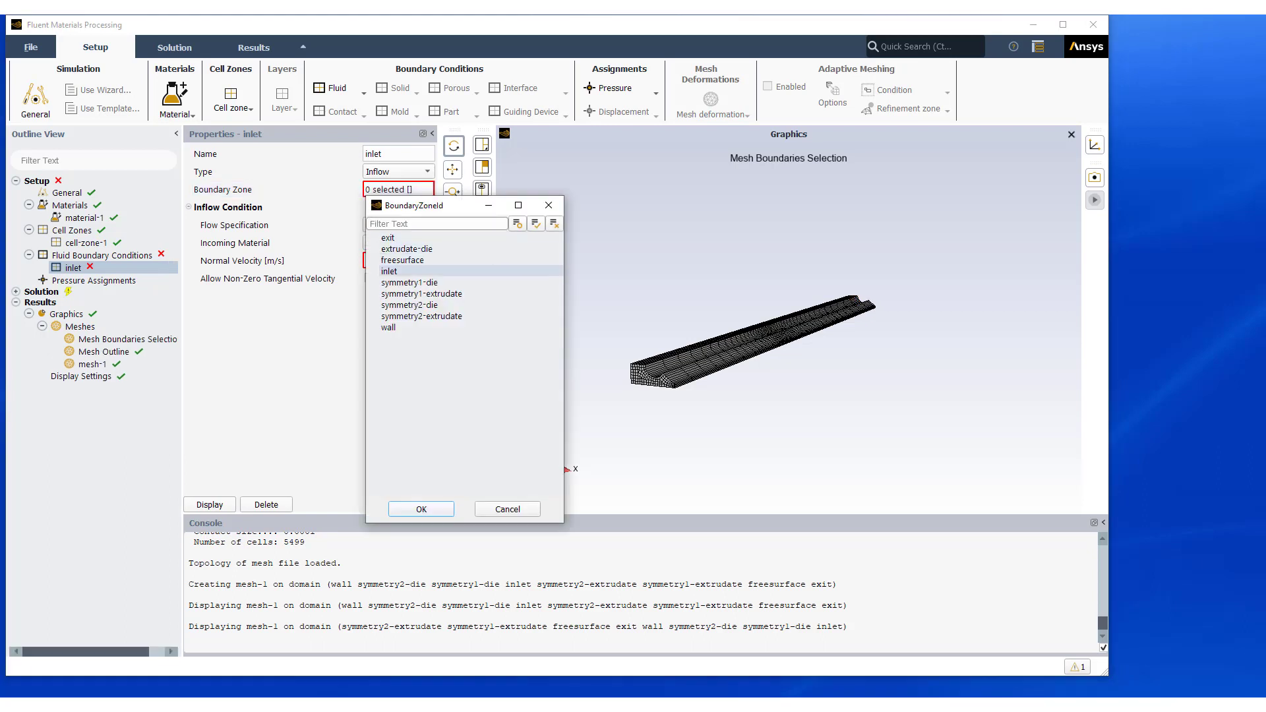
click(390, 271)
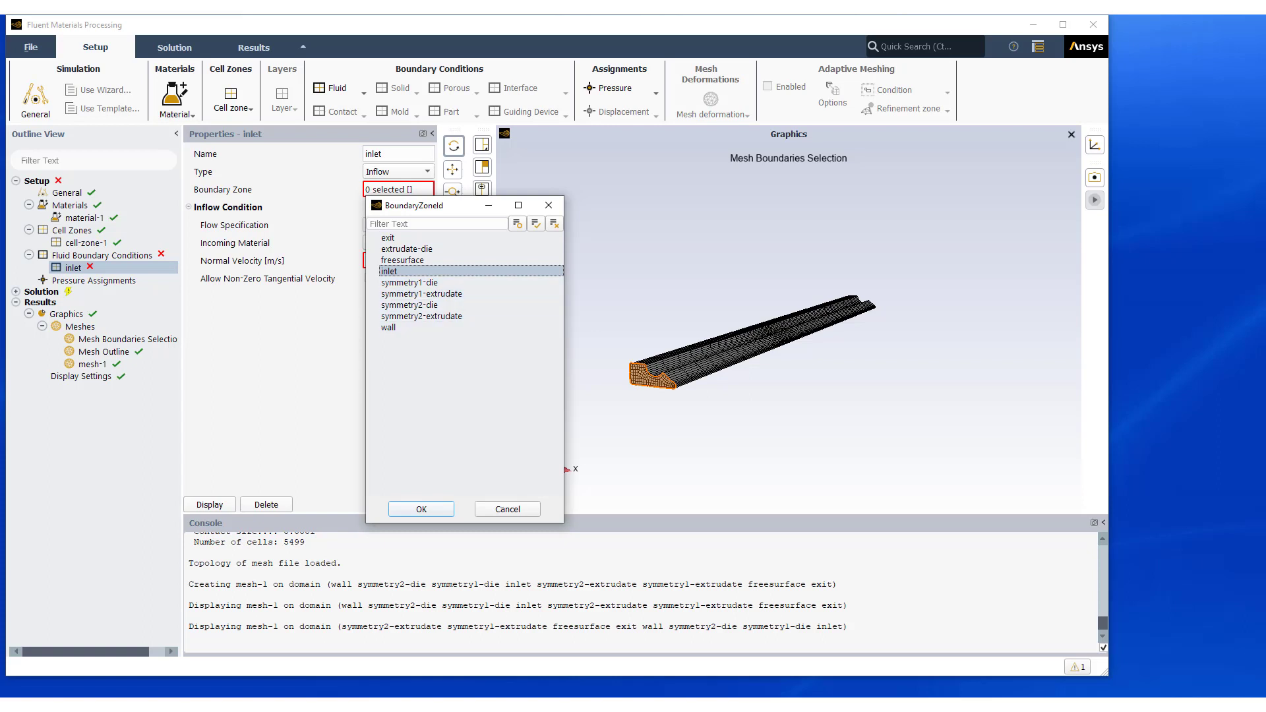
click(421, 509)
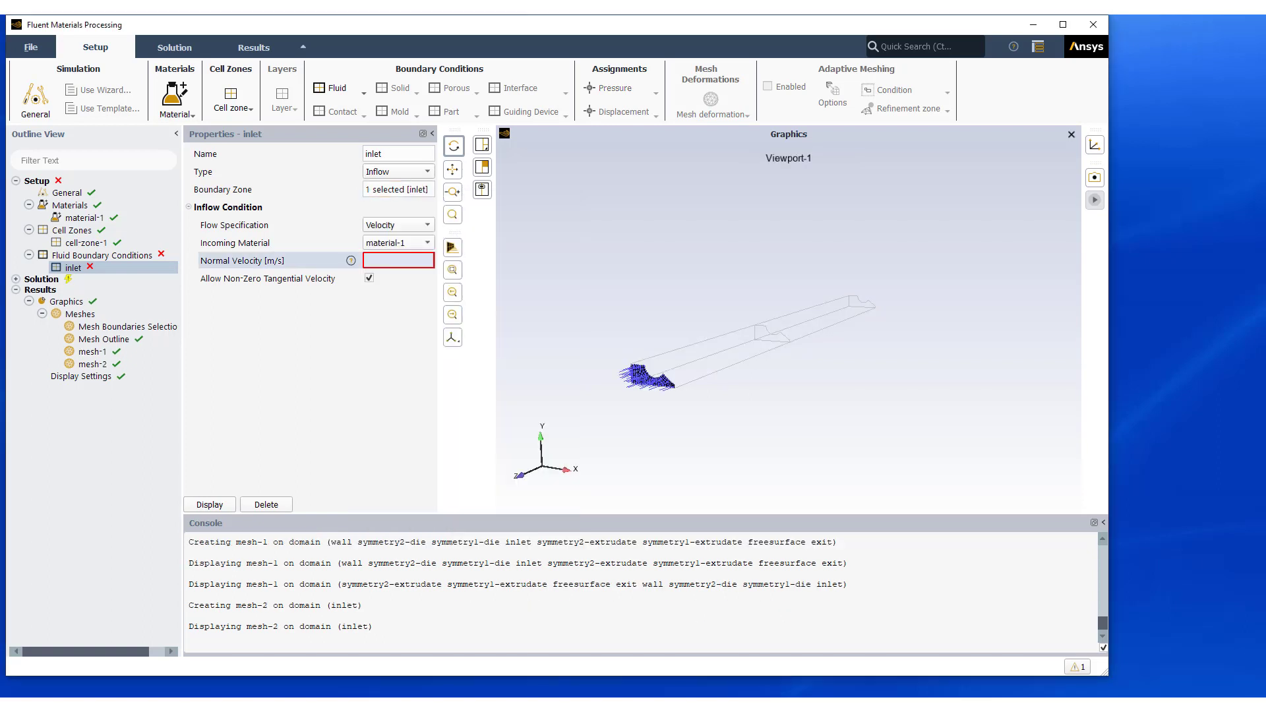
Specify the inlet flow as Mass flow with a rate of 0.015 kg/s
click(398, 225)
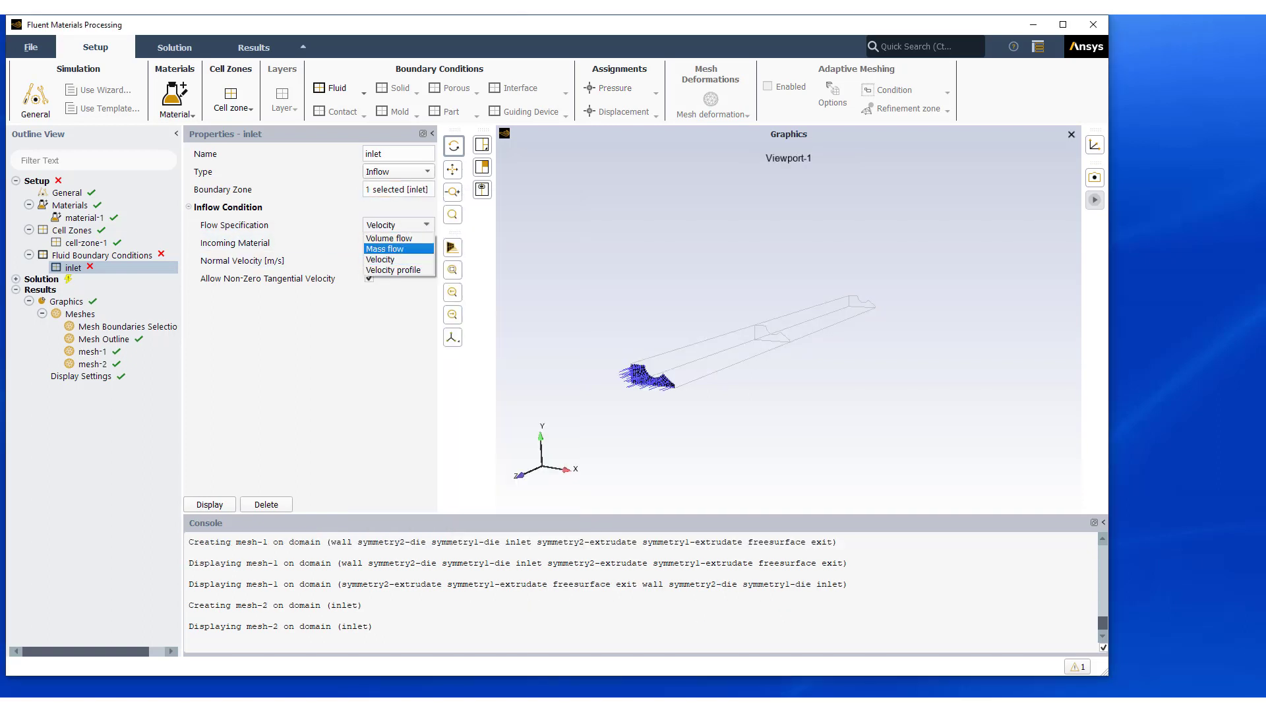
click(398, 249)
click(373, 279)
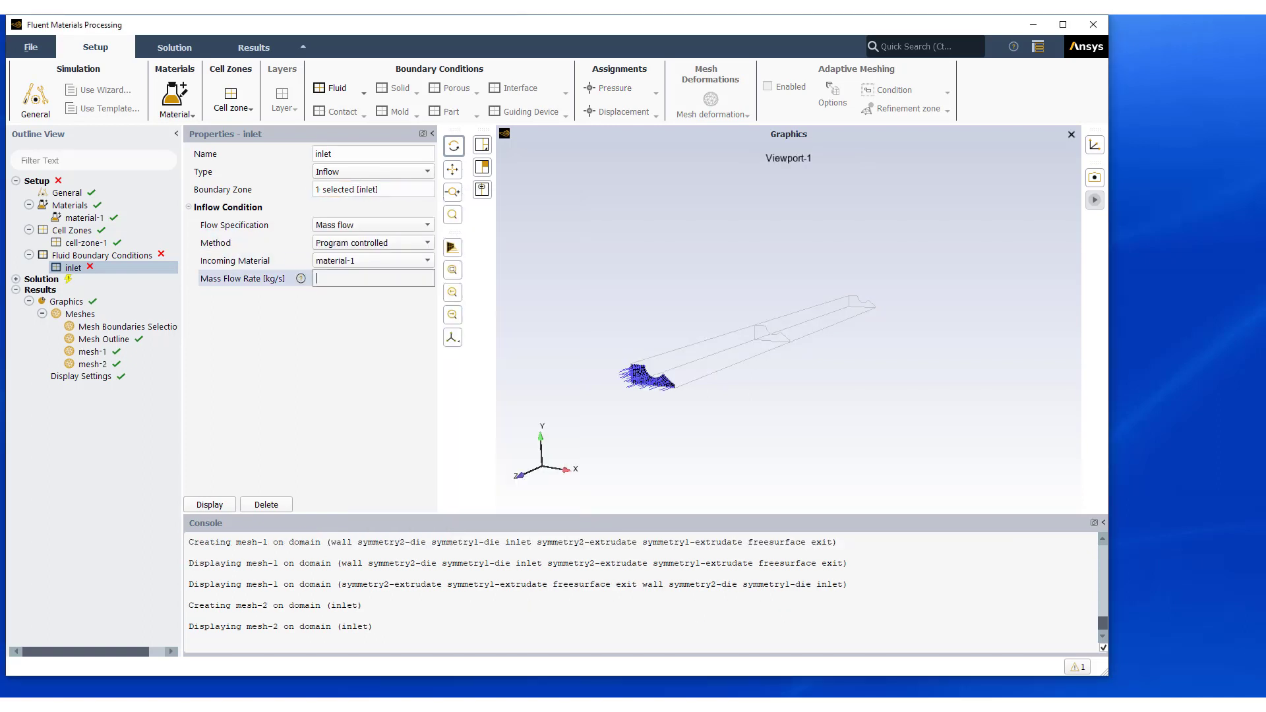
text(0.015)
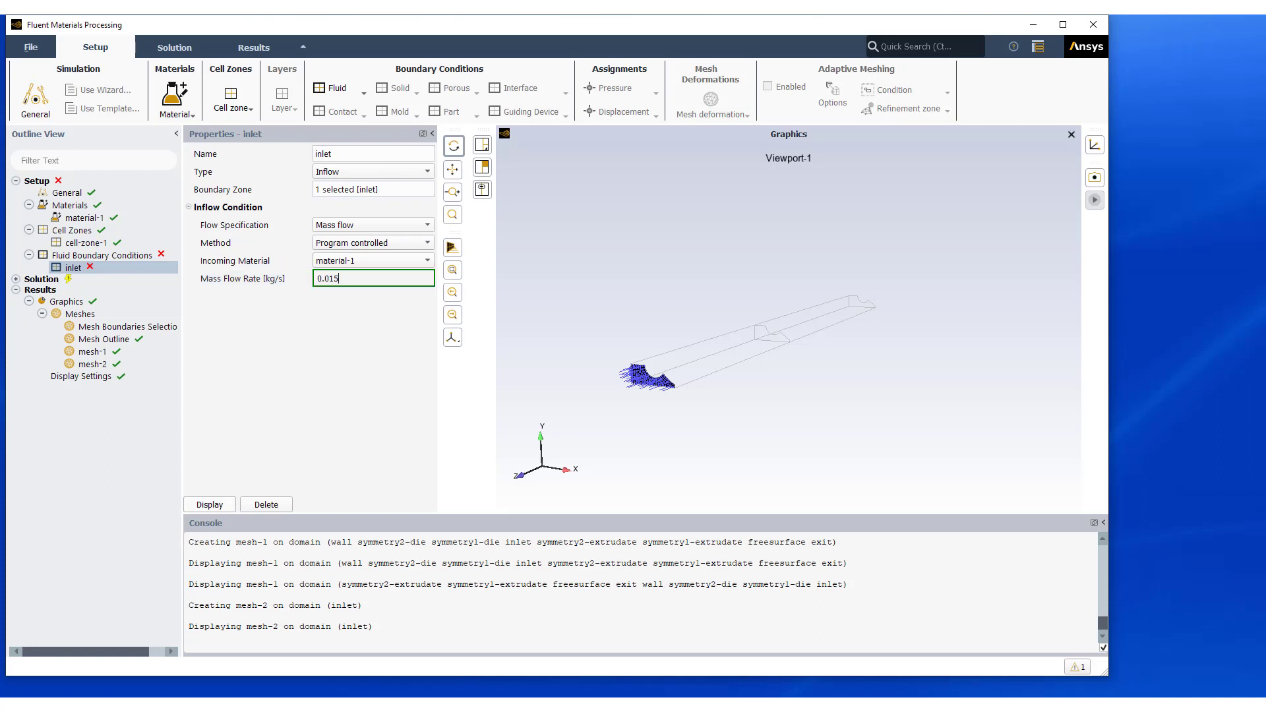
key(Return)
Create a second fluid boundary condition and name it outlet
click(99, 256)
right_click(99, 258)
key(Escape)
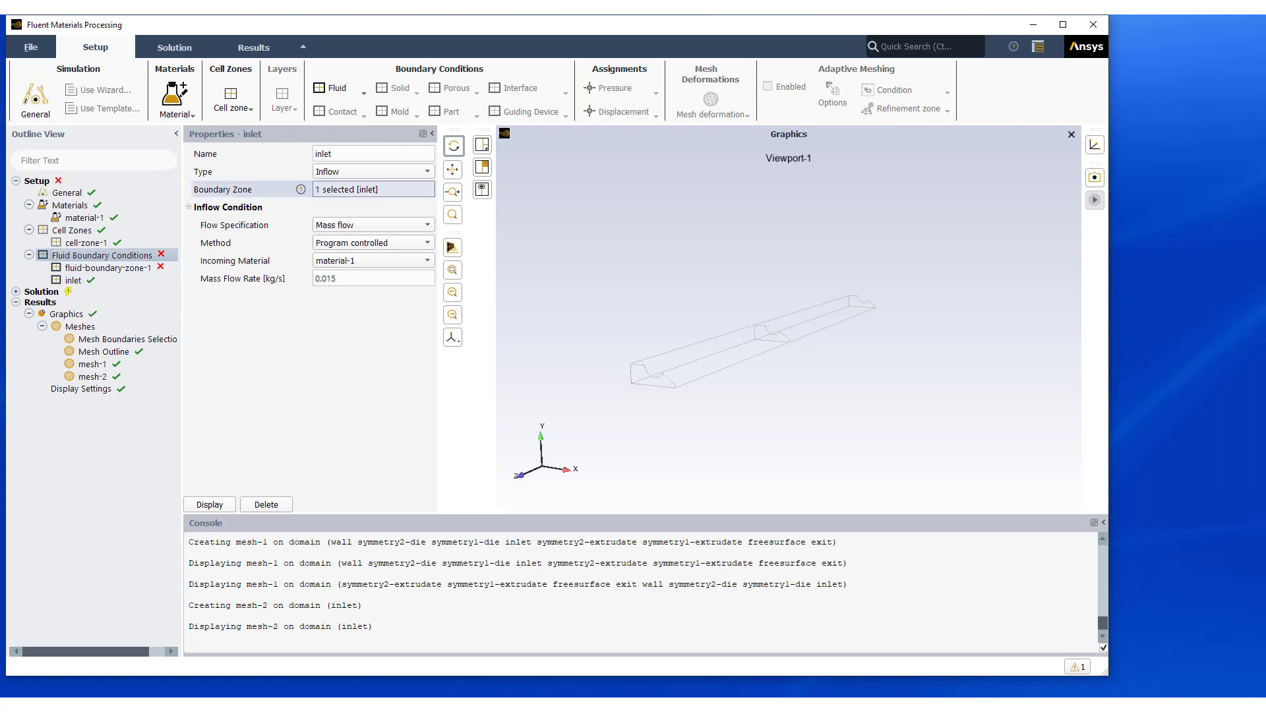
click(108, 268)
click(357, 154)
text(outlet)
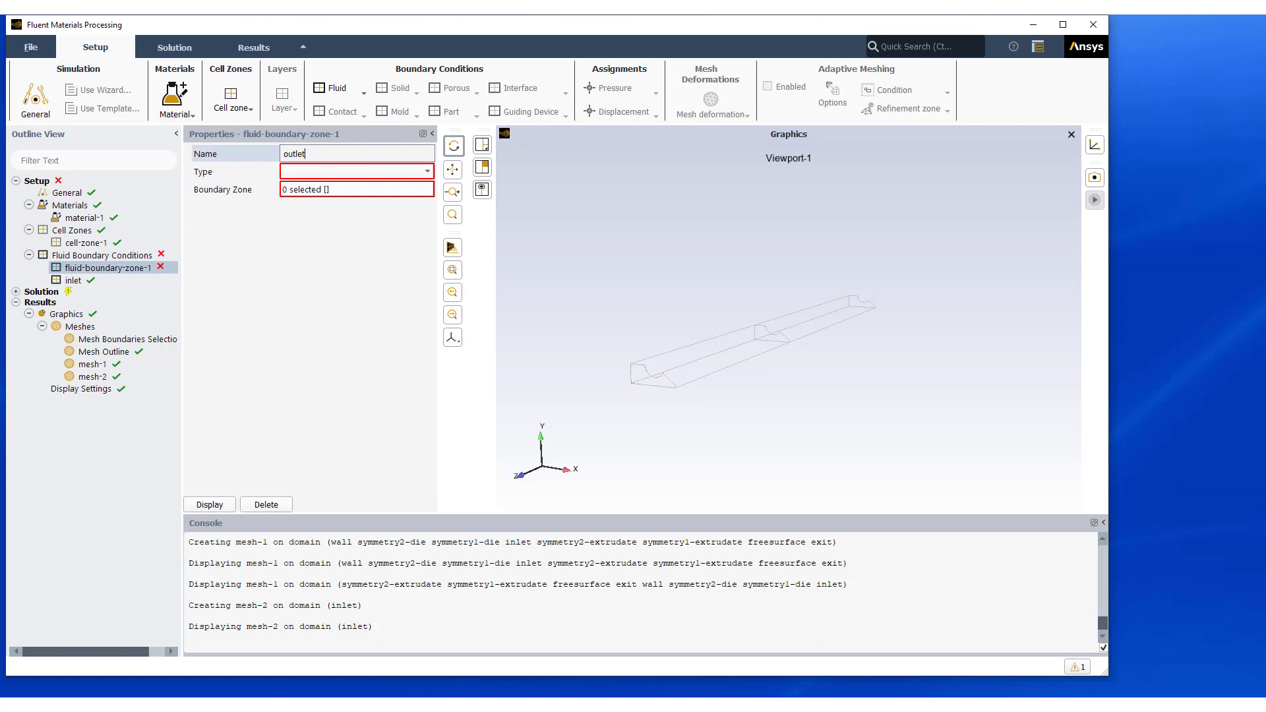
key(Tab)
Make the outlet condition an Outflow type and apply it to the exit boundary zone
click(357, 172)
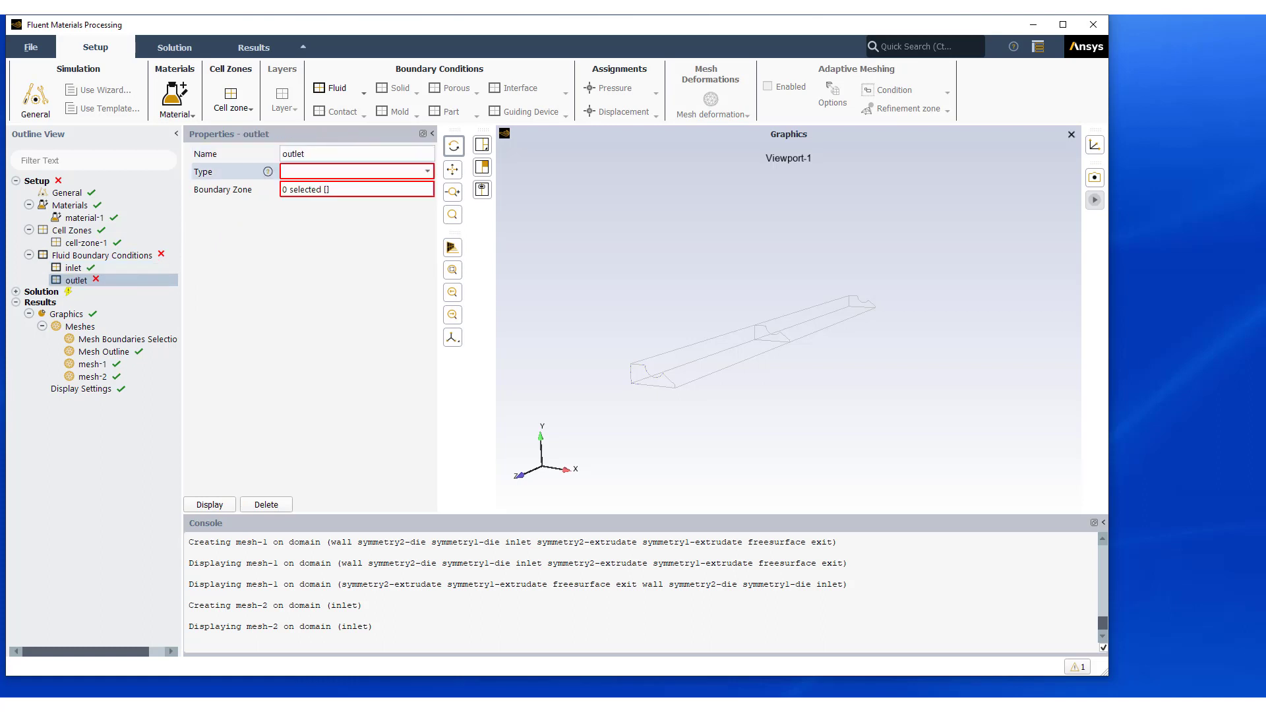
click(356, 172)
key(Return)
key(Tab)
click(398, 189)
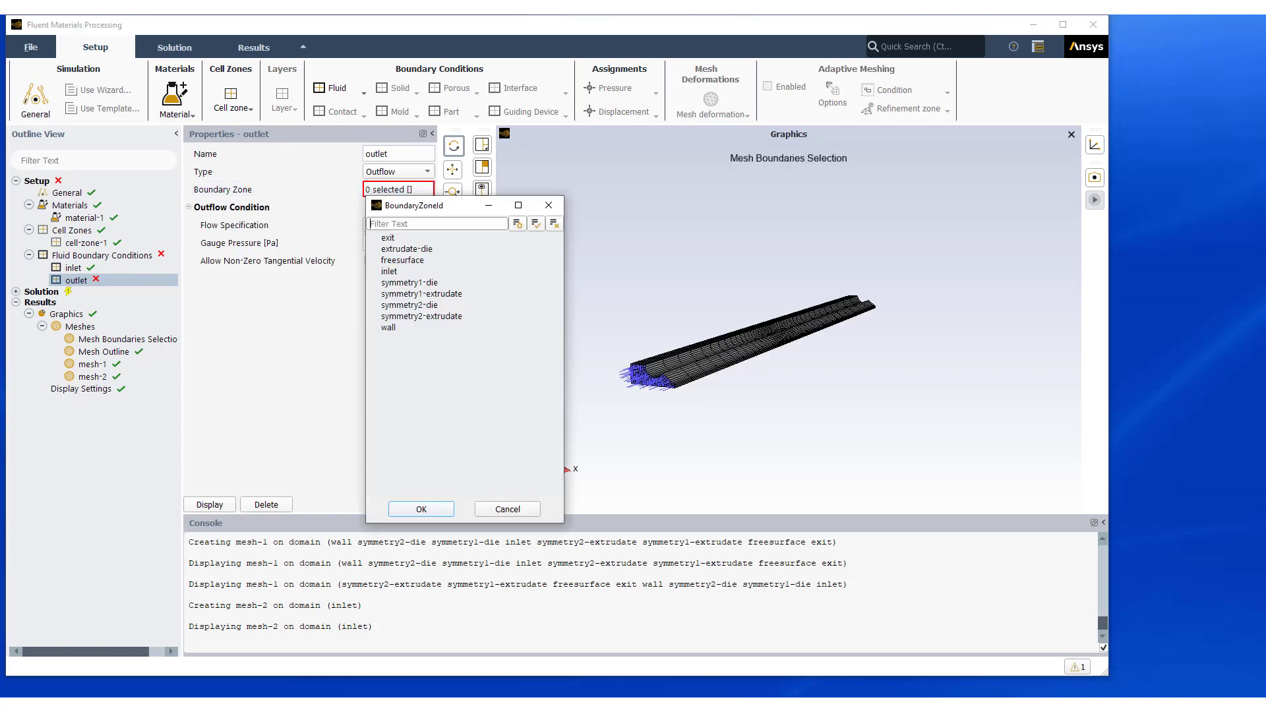
click(389, 237)
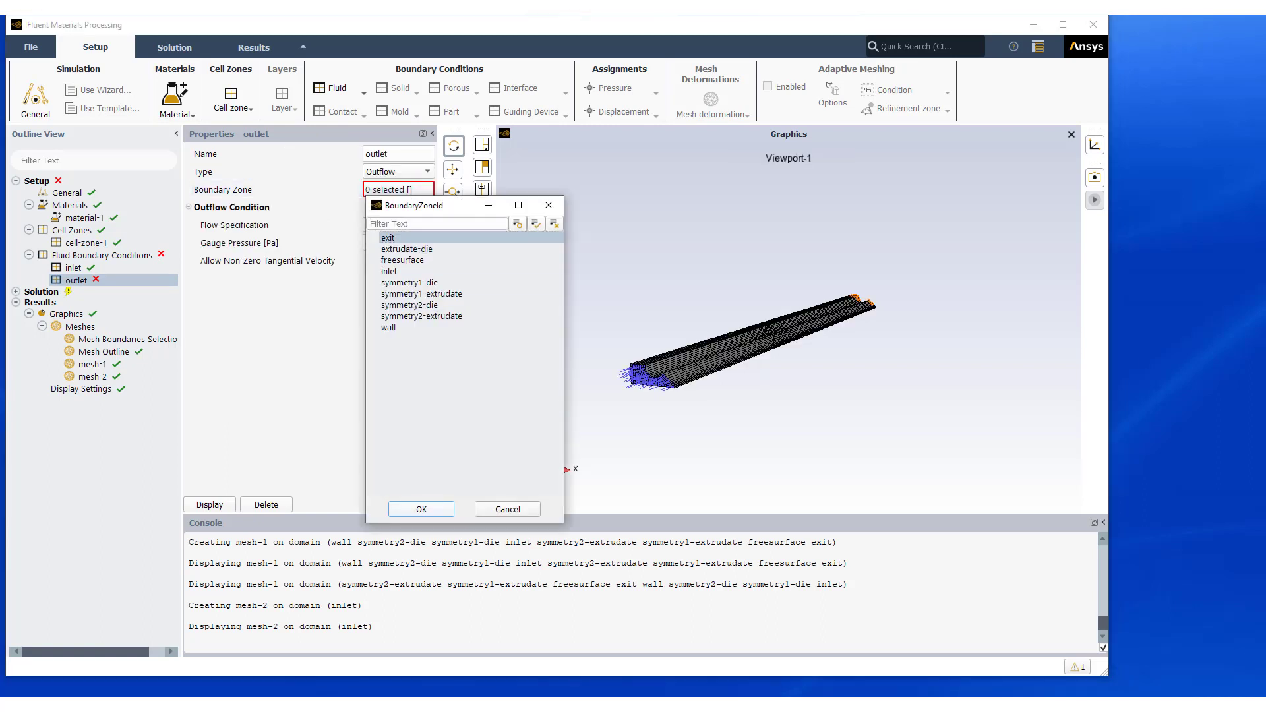
click(422, 509)
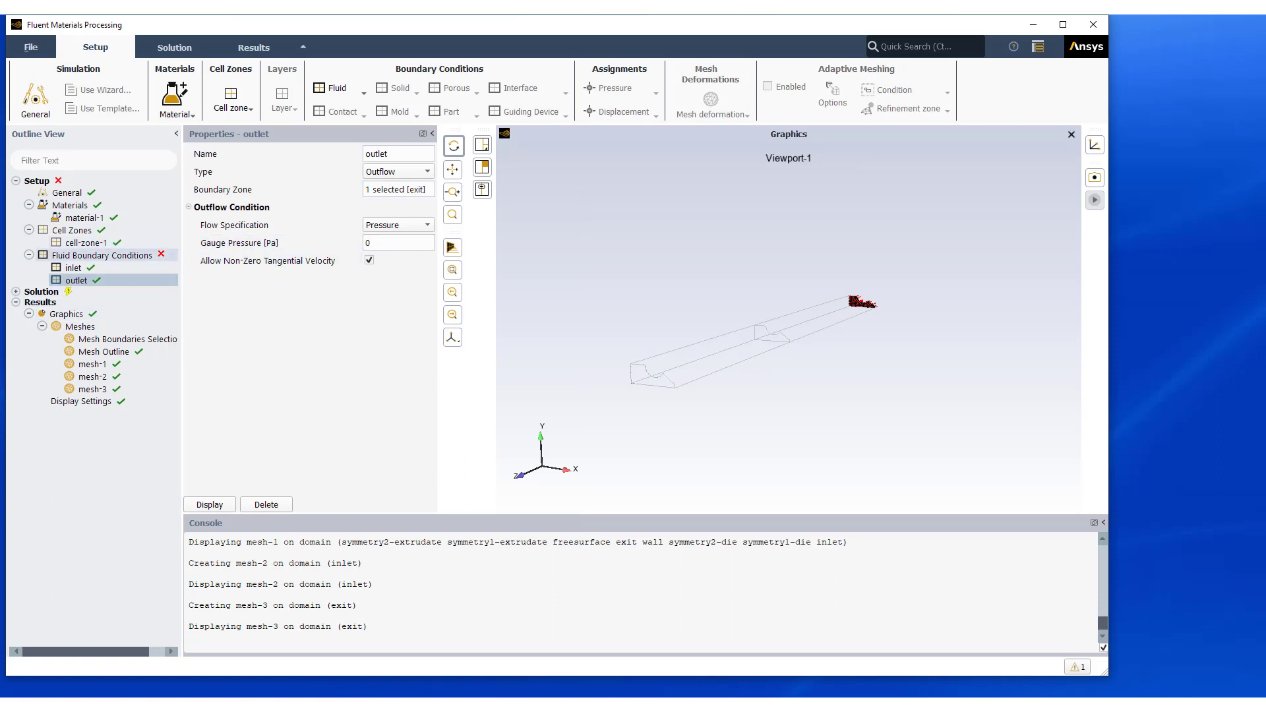
Create a third fluid boundary condition and name it wall
right_click(137, 255)
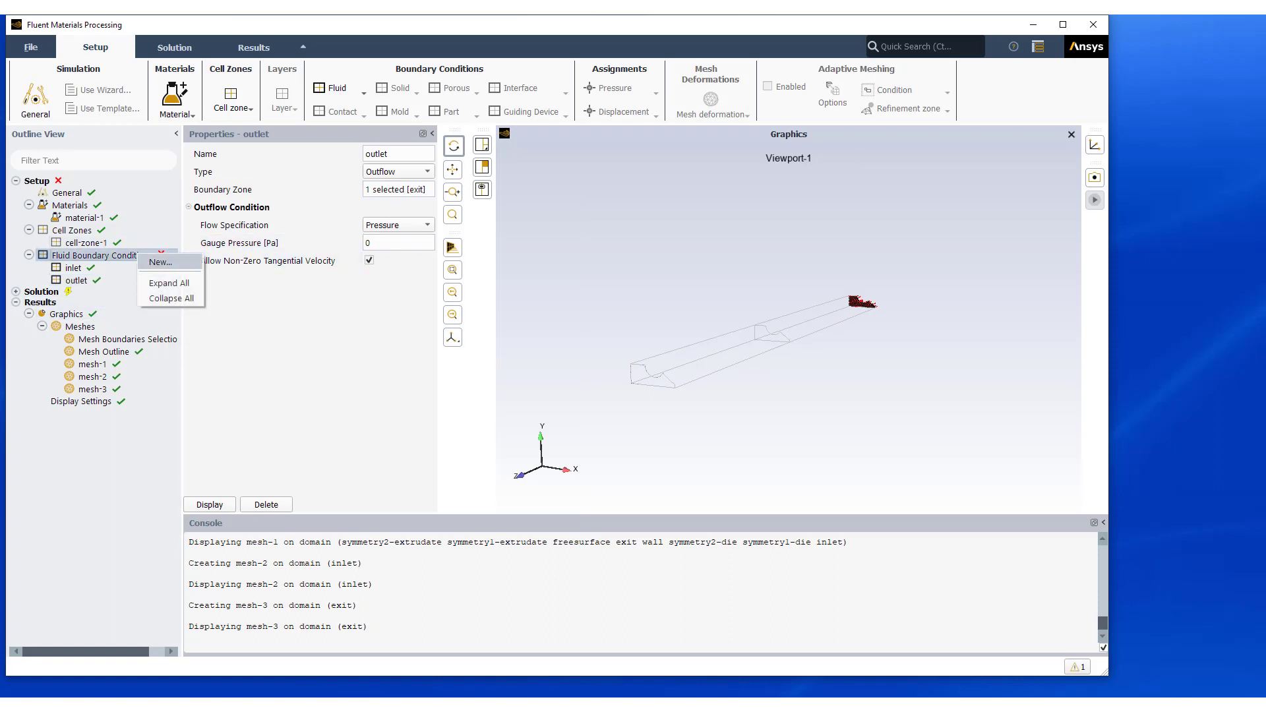
click(161, 261)
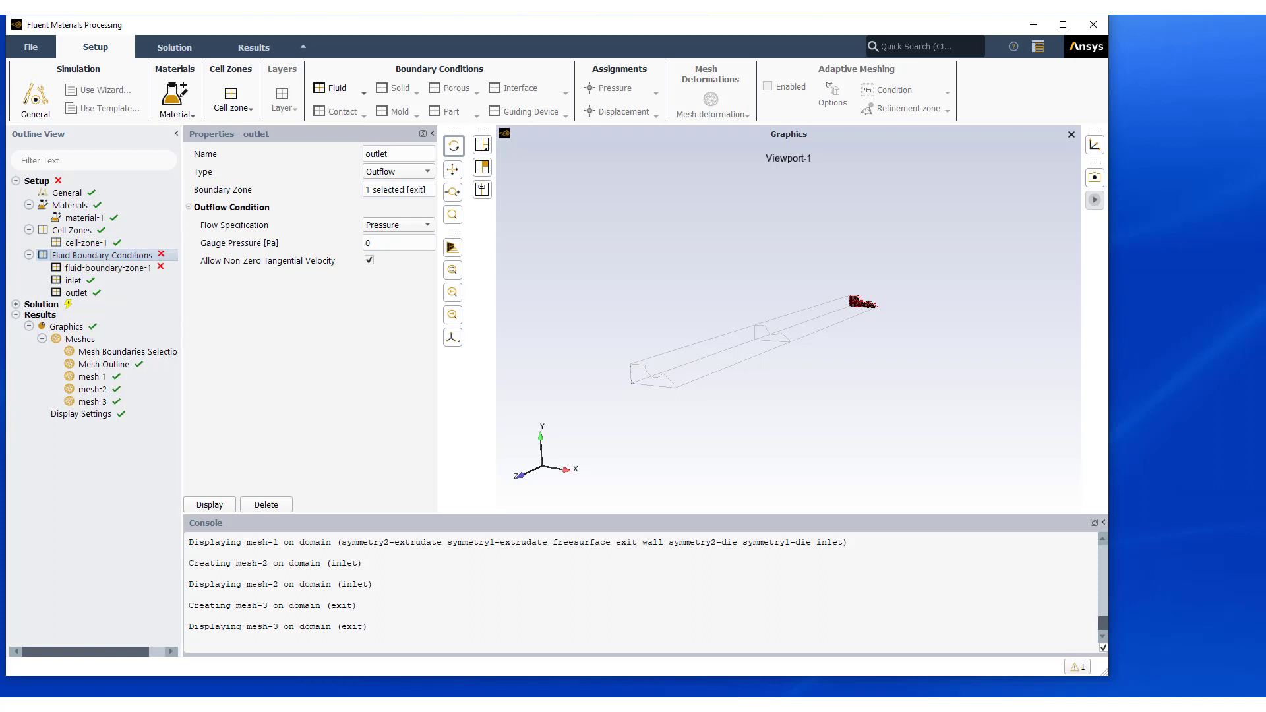
click(329, 154)
text(wall)
key(Tab)
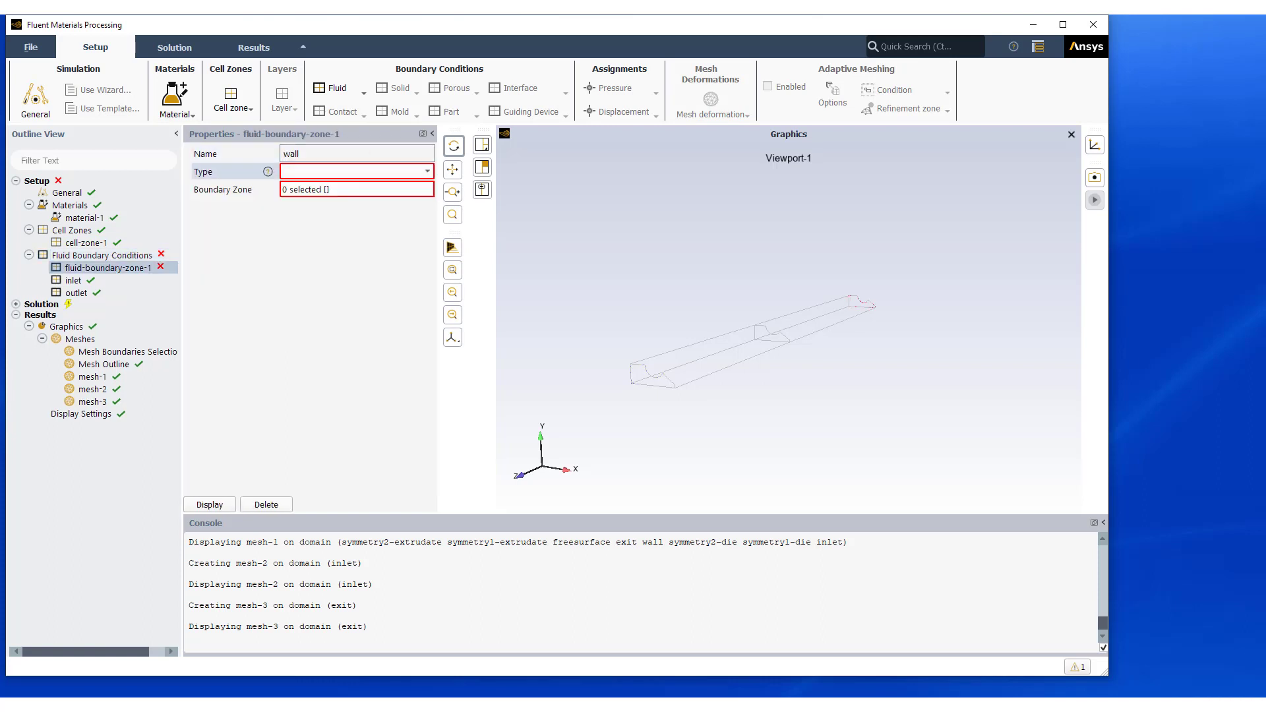
Set the wall condition's type to Wall and apply it to the wall boundary zone
click(356, 172)
click(356, 172)
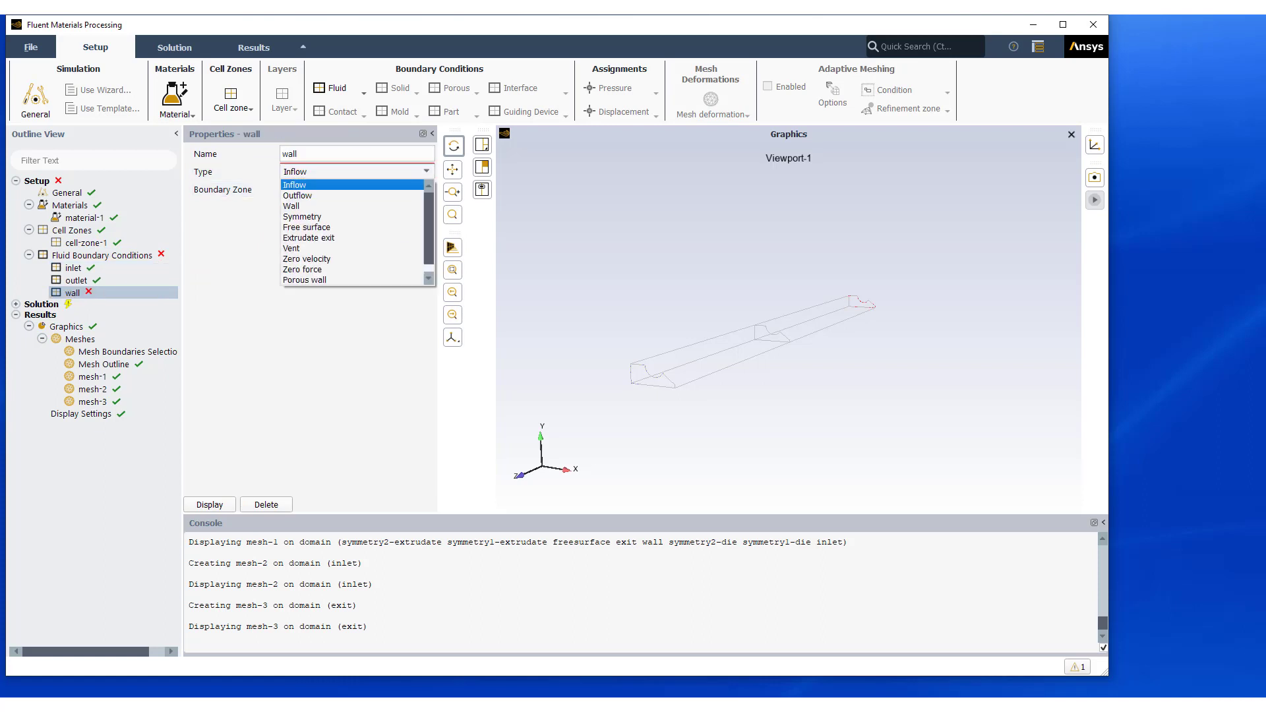
click(343, 205)
click(350, 190)
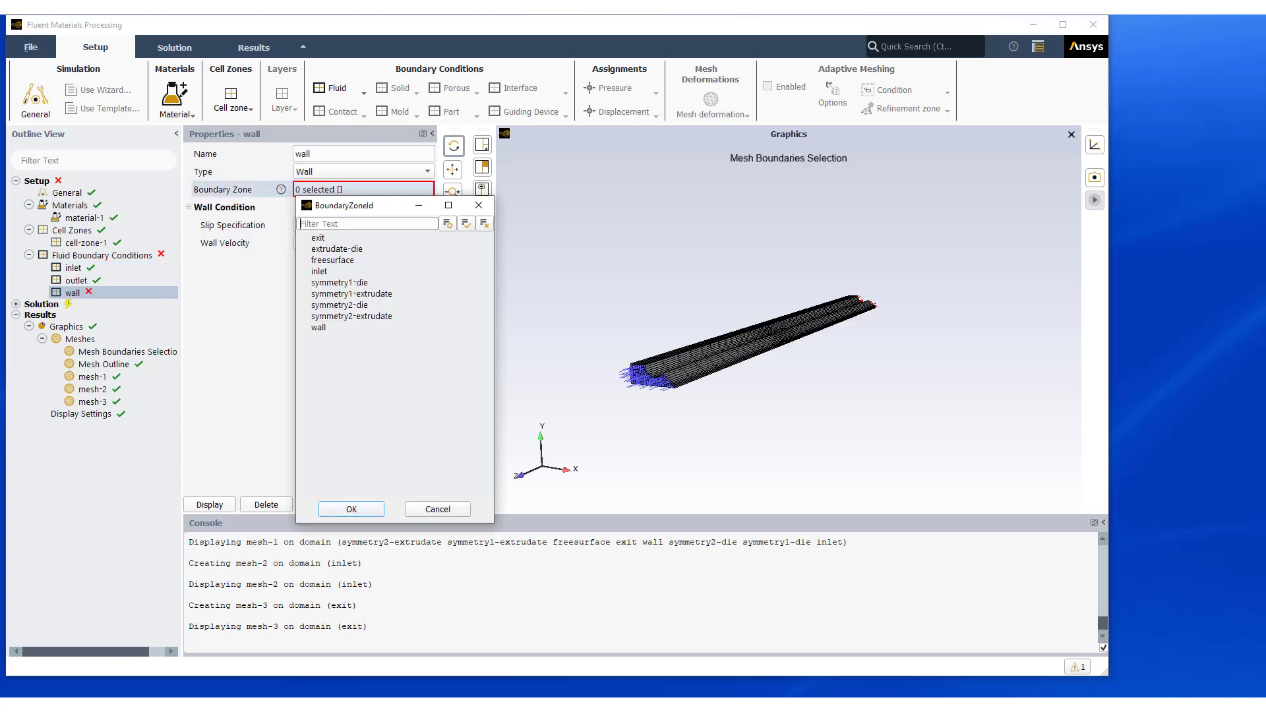
click(329, 327)
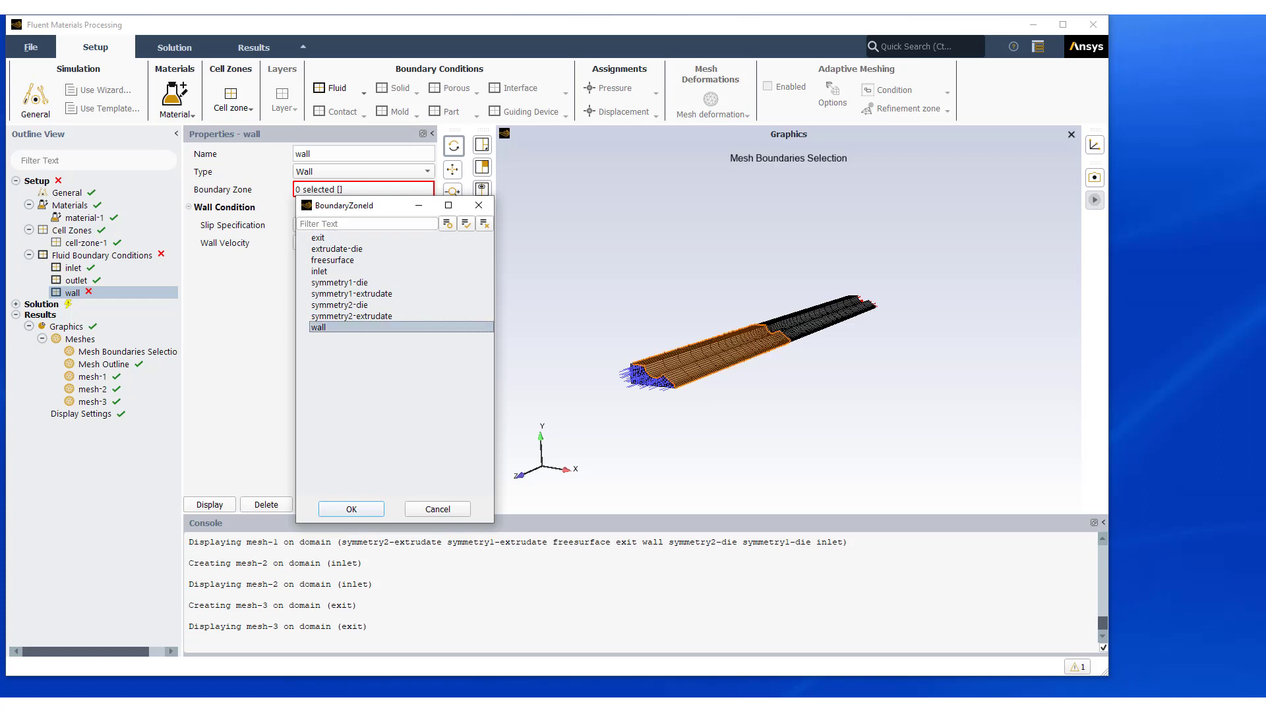
click(351, 509)
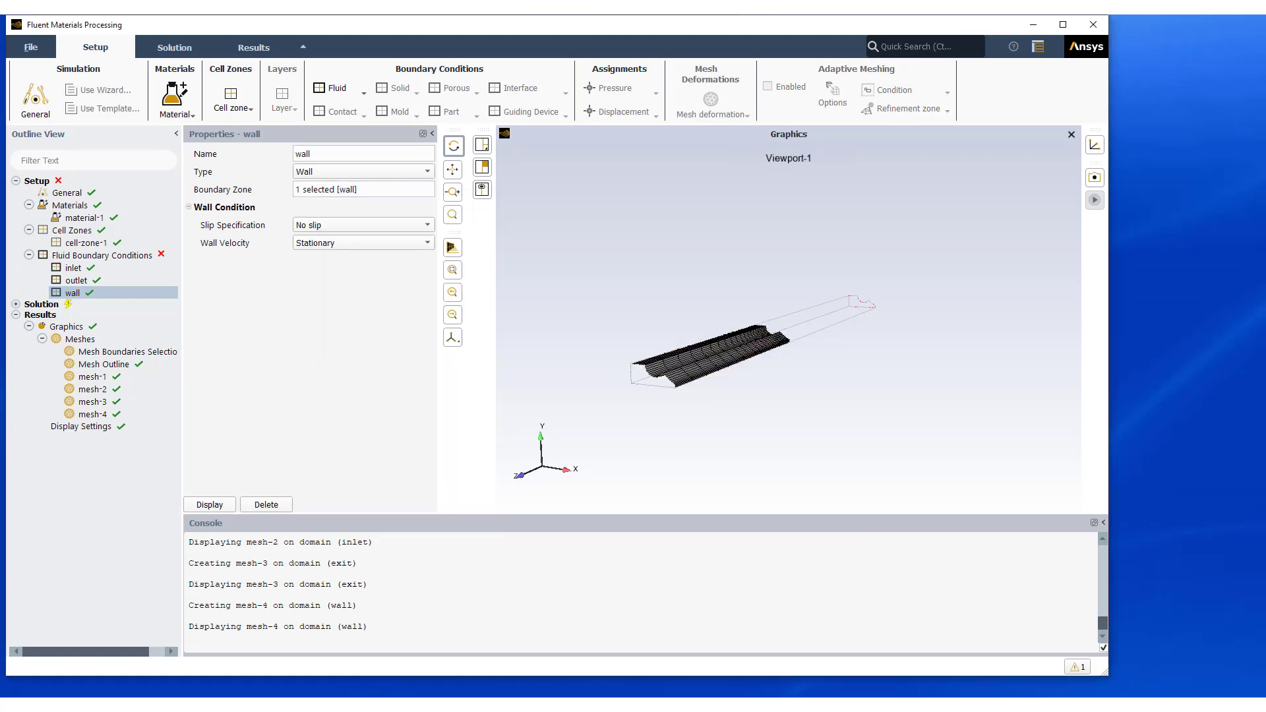
Create a fourth fluid boundary condition and name it free
right_click(116, 256)
click(140, 264)
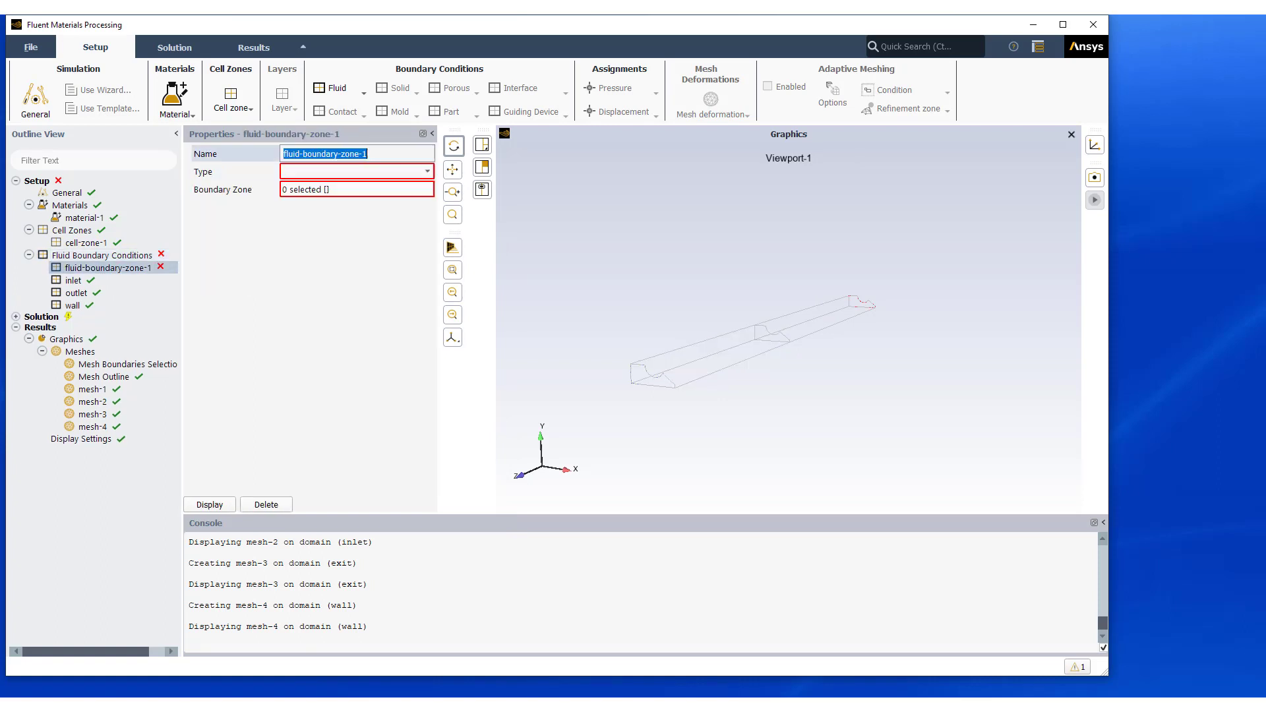
text(free)
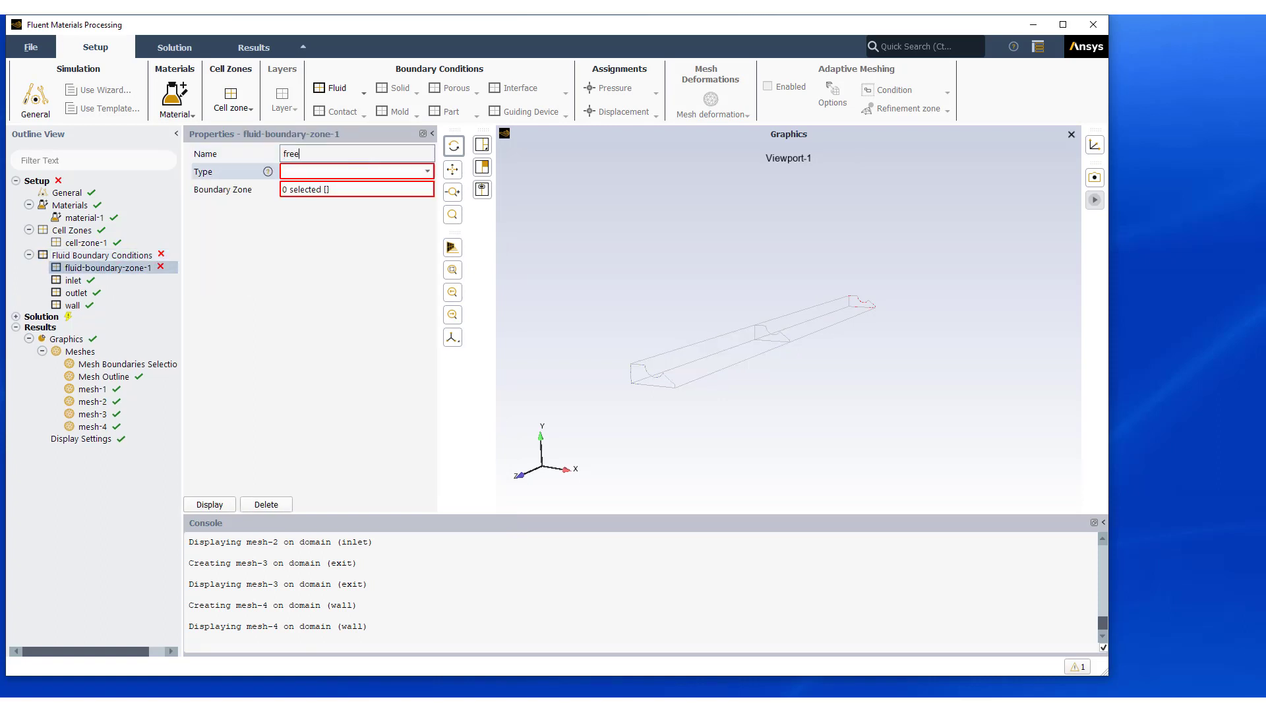
key(Return)
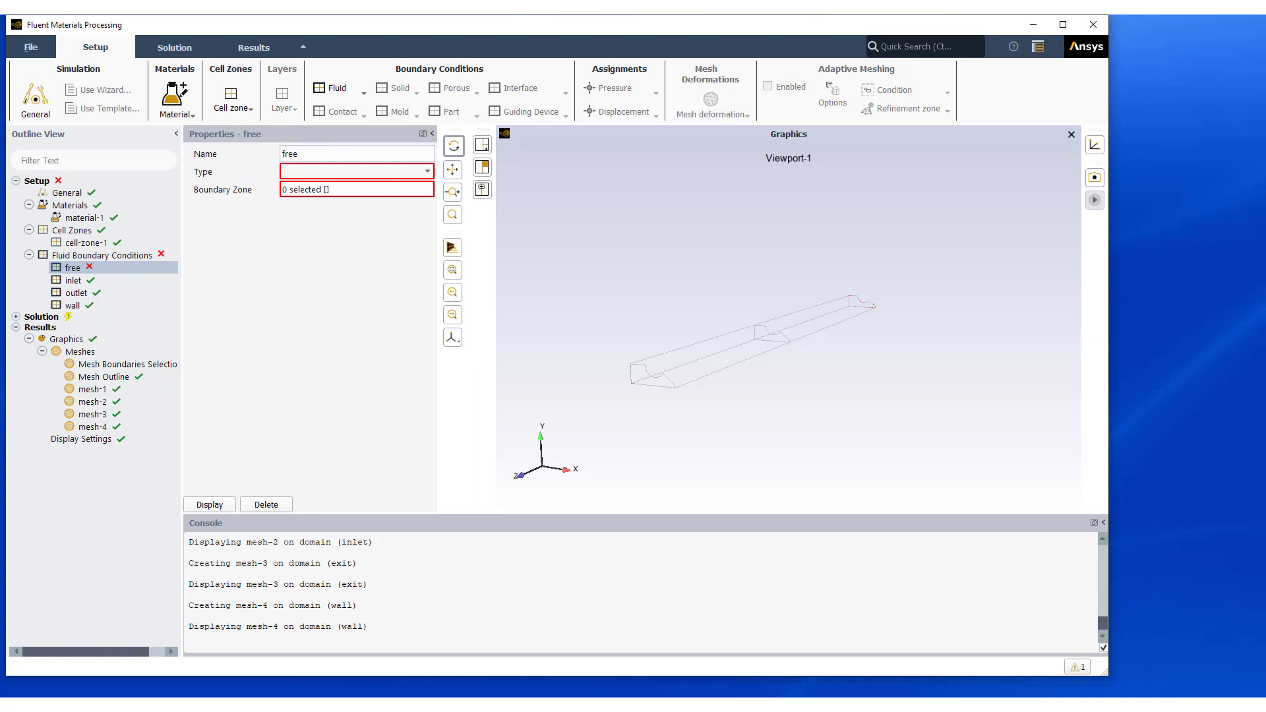
Make the free condition a Free surface type and apply it to the freesurface boundary zone
click(357, 171)
click(316, 228)
click(367, 189)
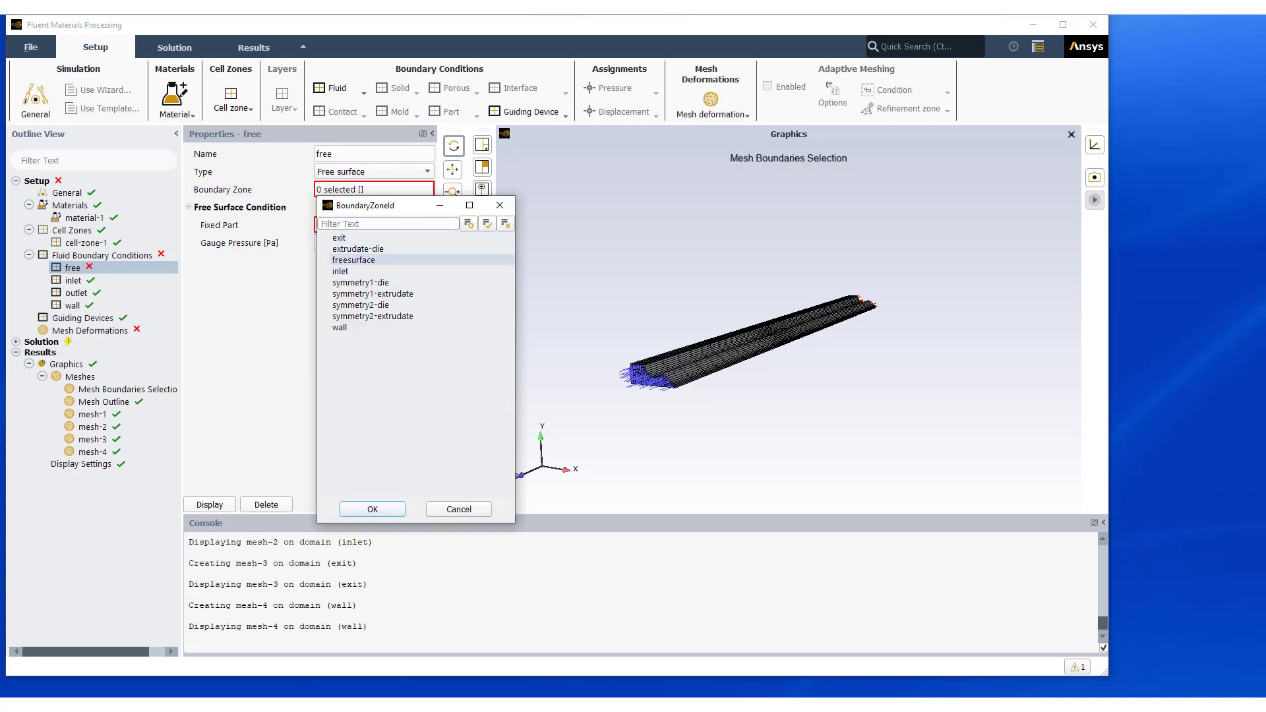
click(362, 260)
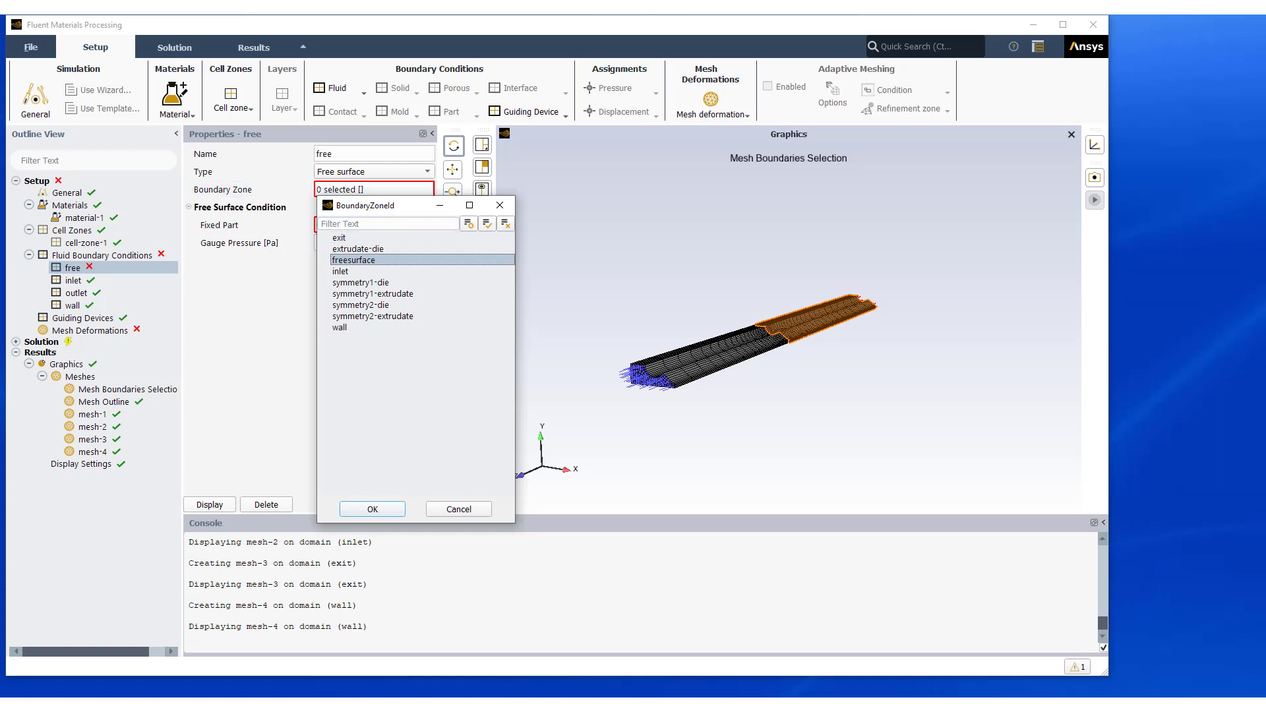
click(372, 509)
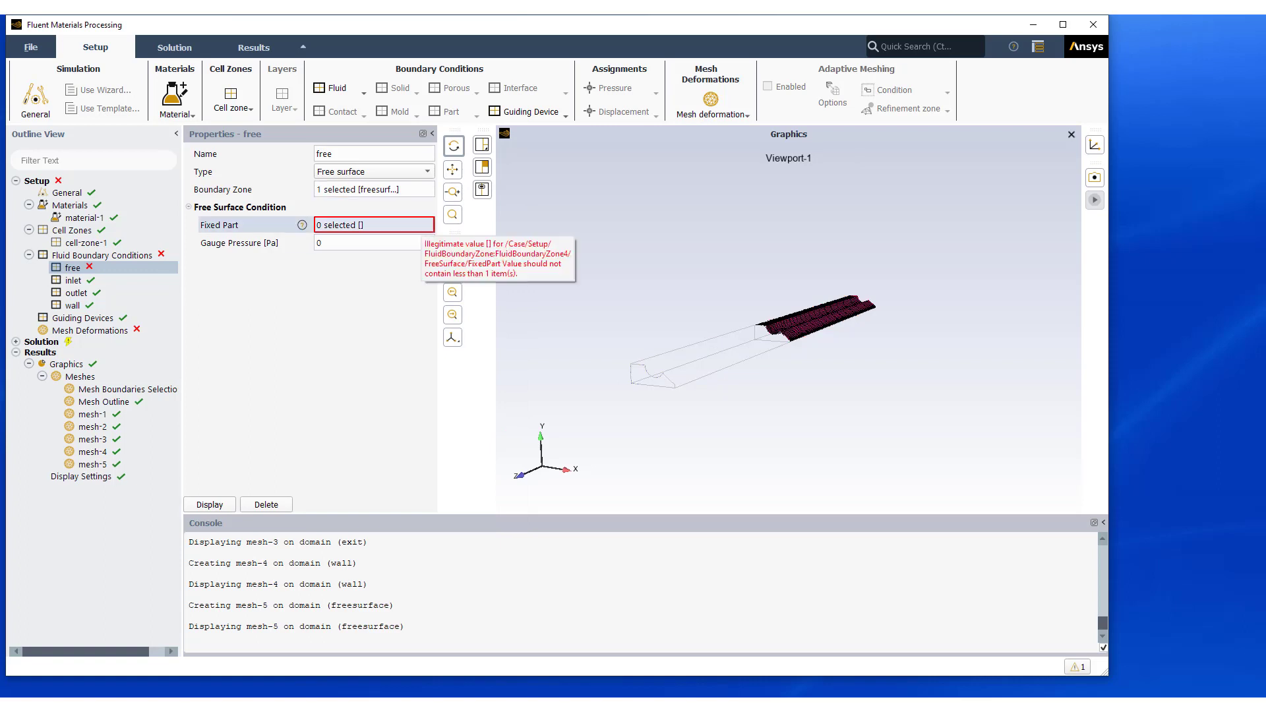
Assign the wall boundary as the fixed part of the free surface condition
click(373, 225)
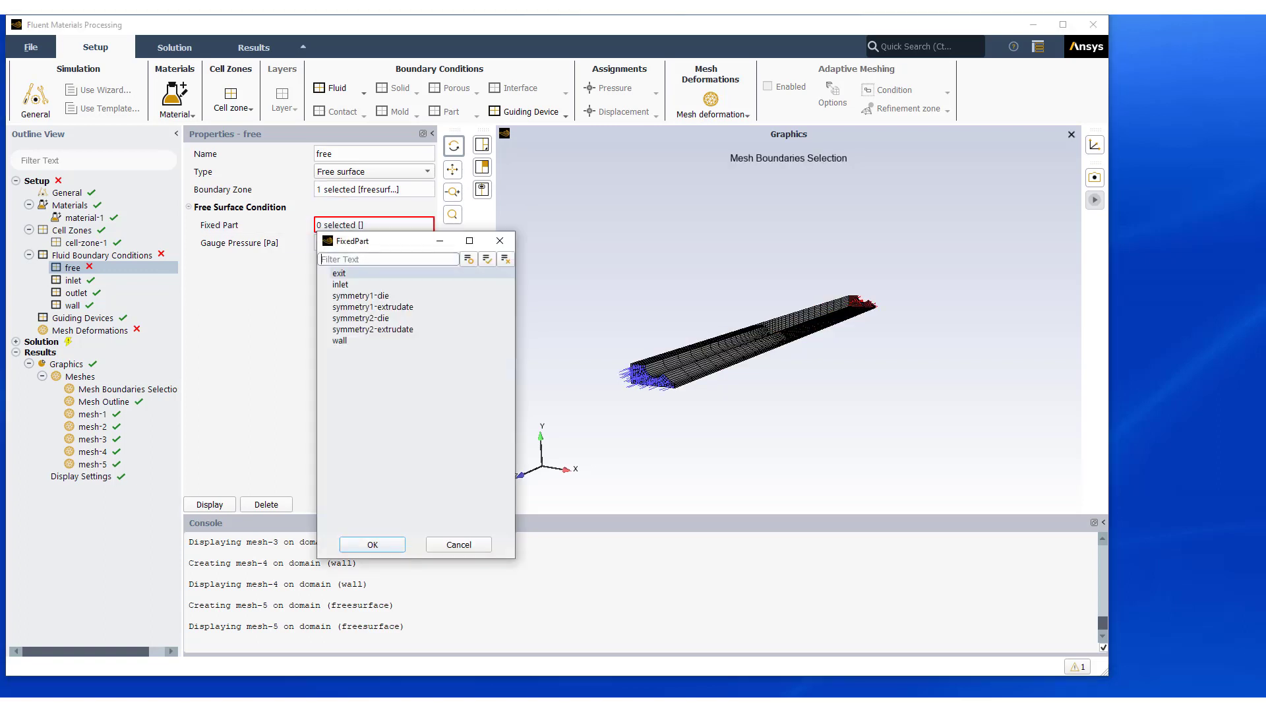
click(339, 341)
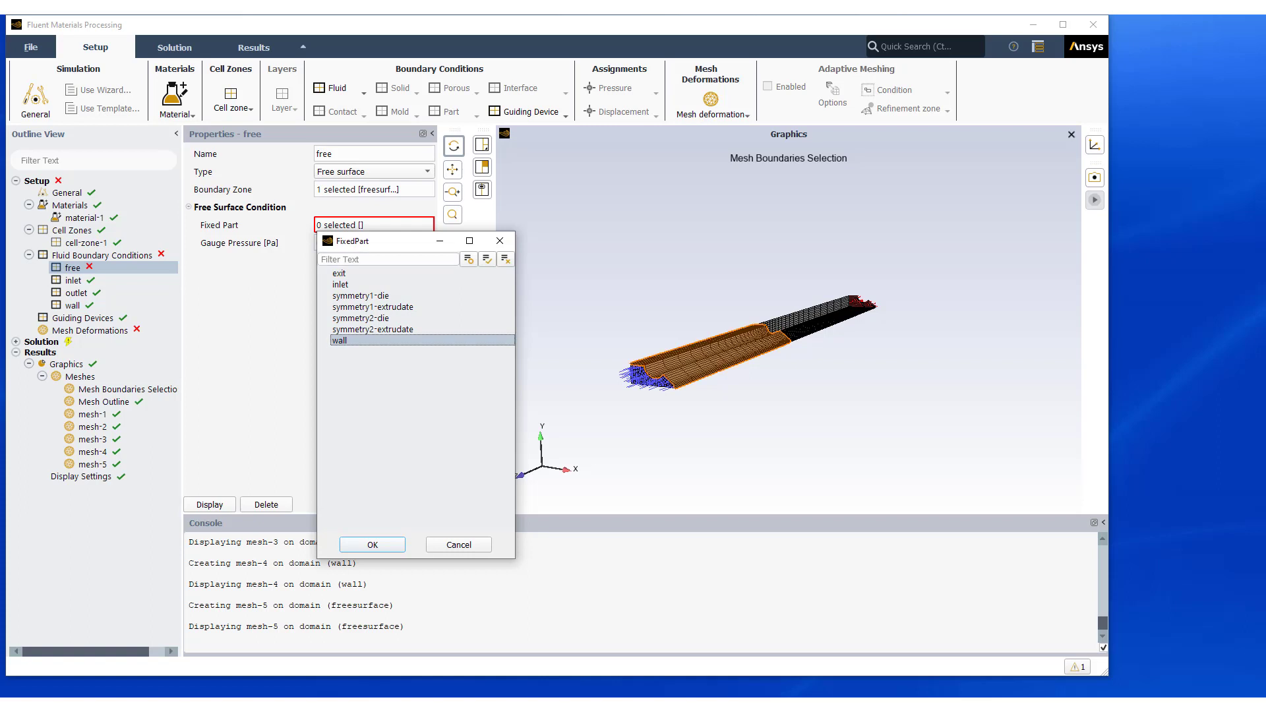
click(372, 544)
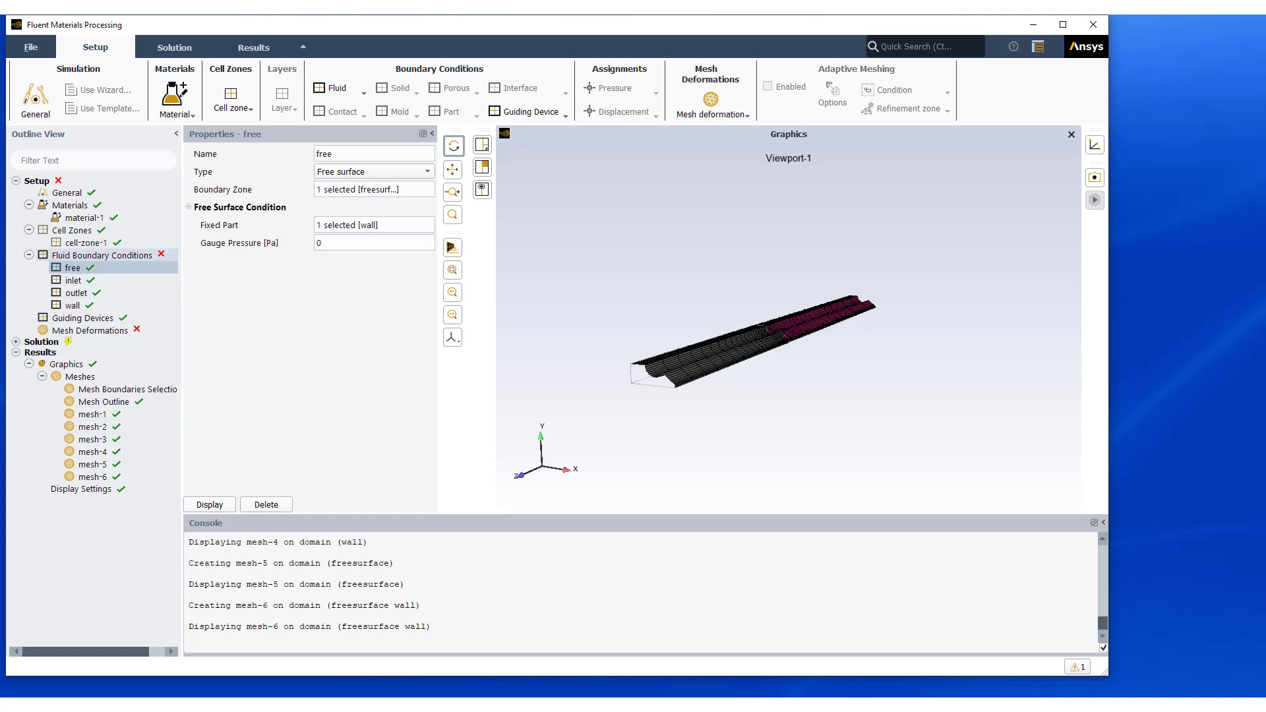
Create a fifth fluid boundary condition and name it sym1
right_click(111, 256)
click(136, 266)
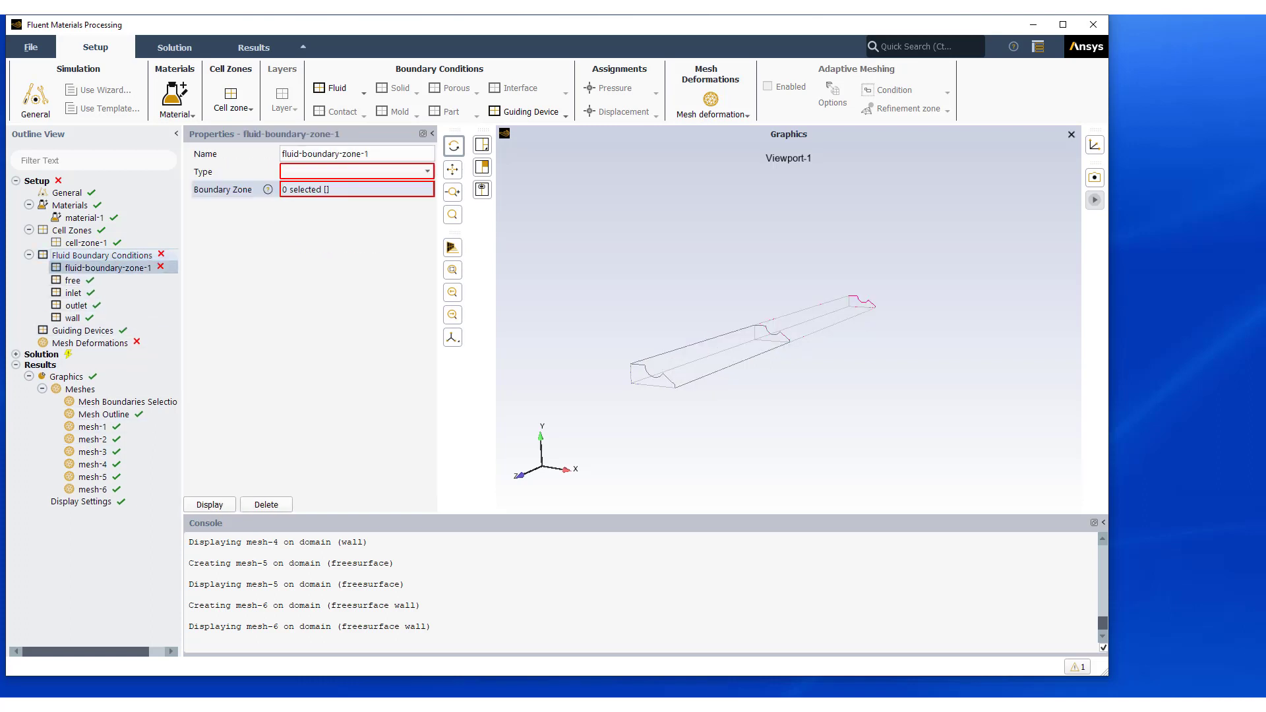
click(357, 154)
text(sym1)
click(357, 171)
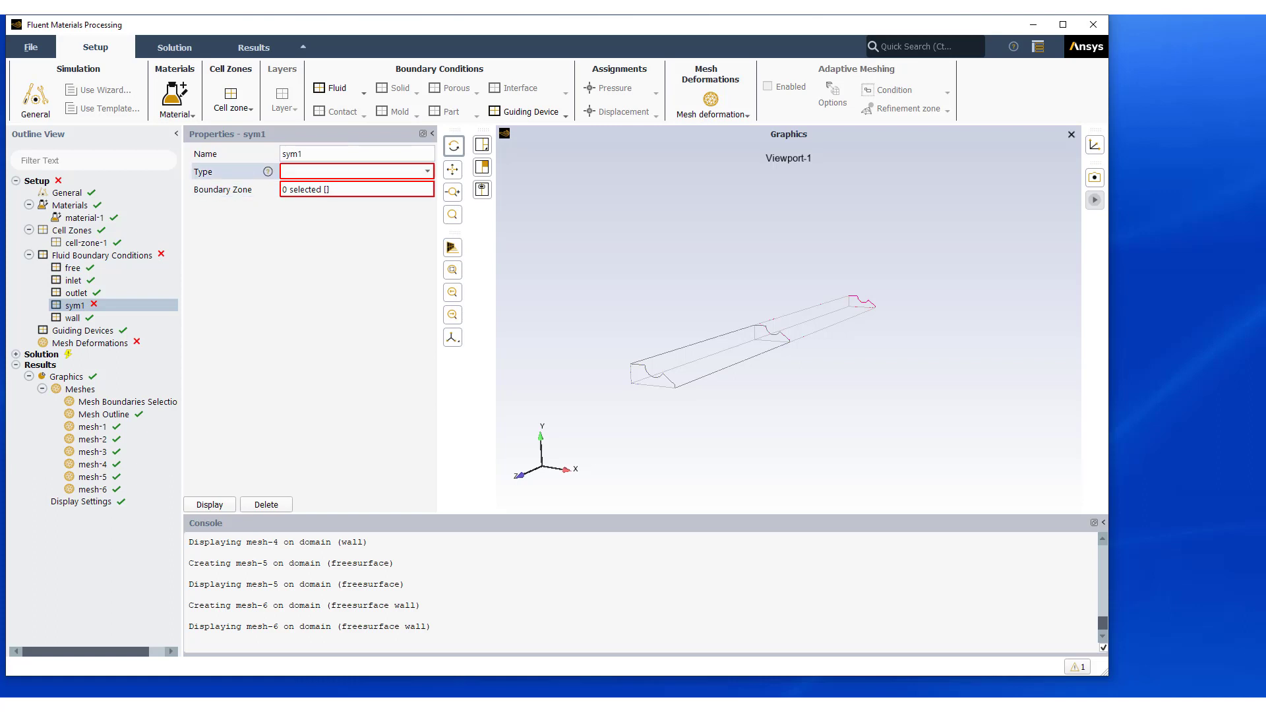
Make sym1 a Symmetry condition and apply it to the symmetry1-die and symmetry1-extrudate boundary zones
click(357, 172)
click(316, 217)
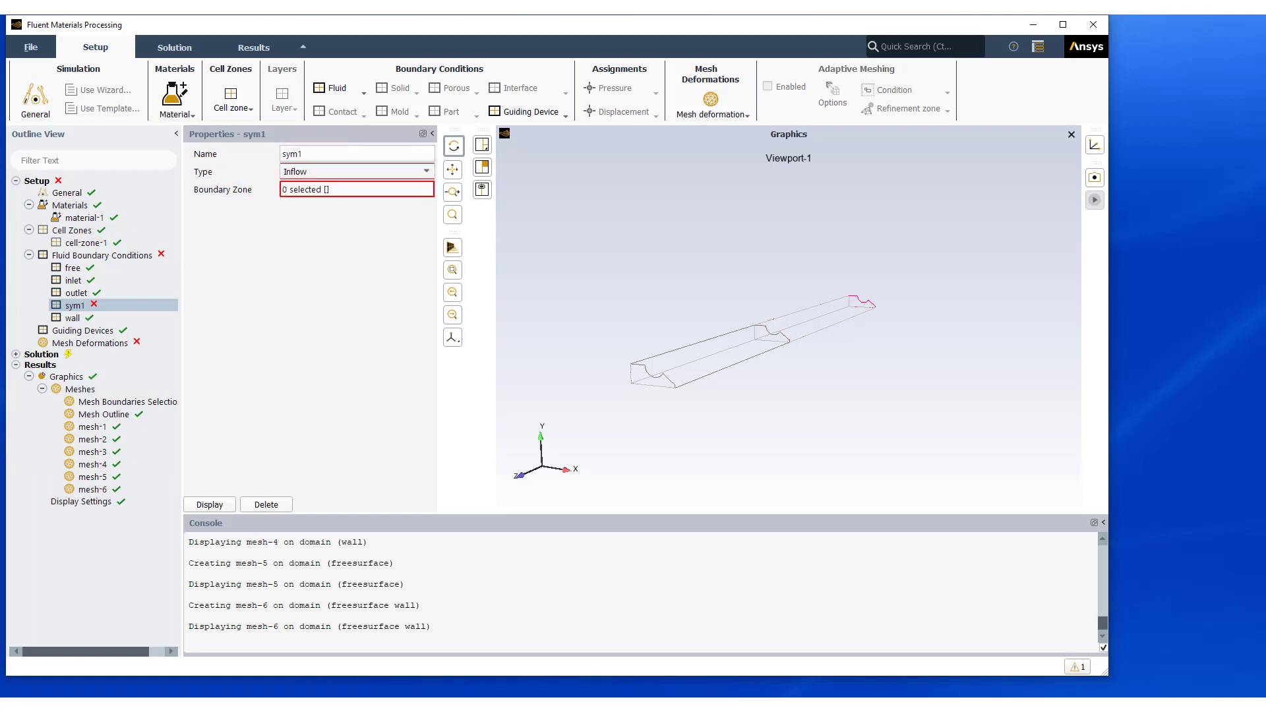
click(343, 190)
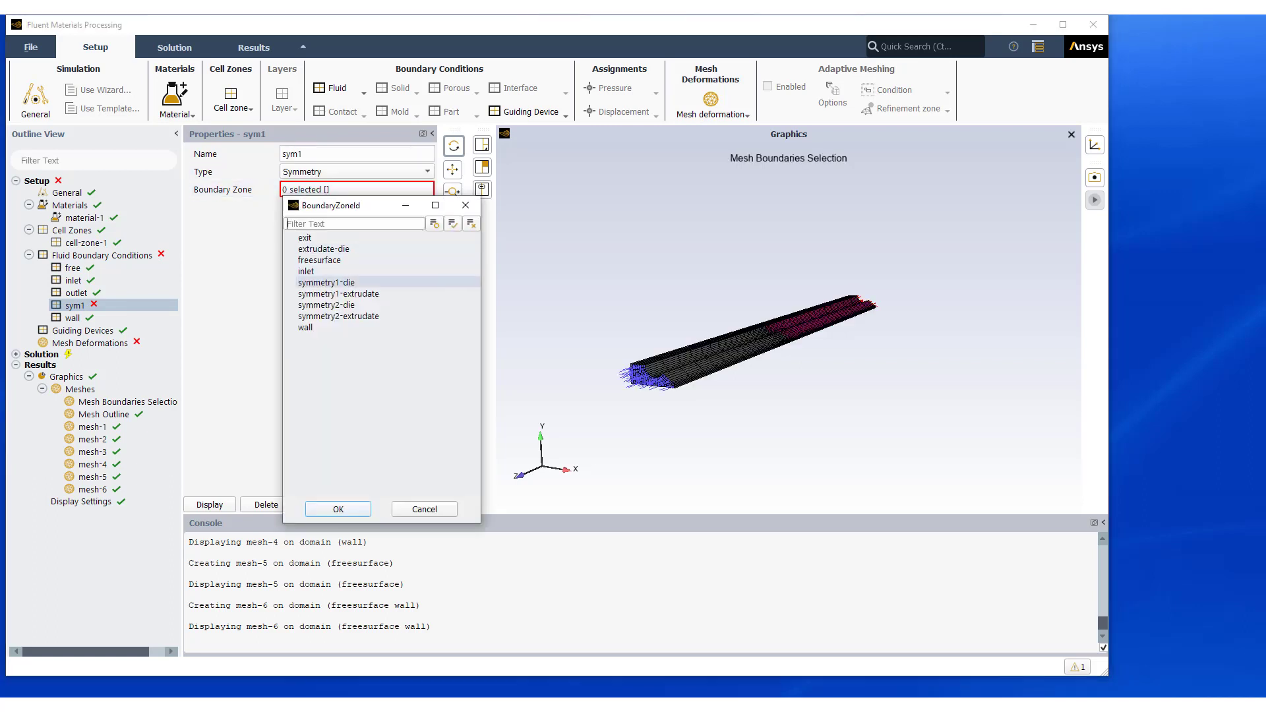
click(328, 283)
ctrl+click(338, 293)
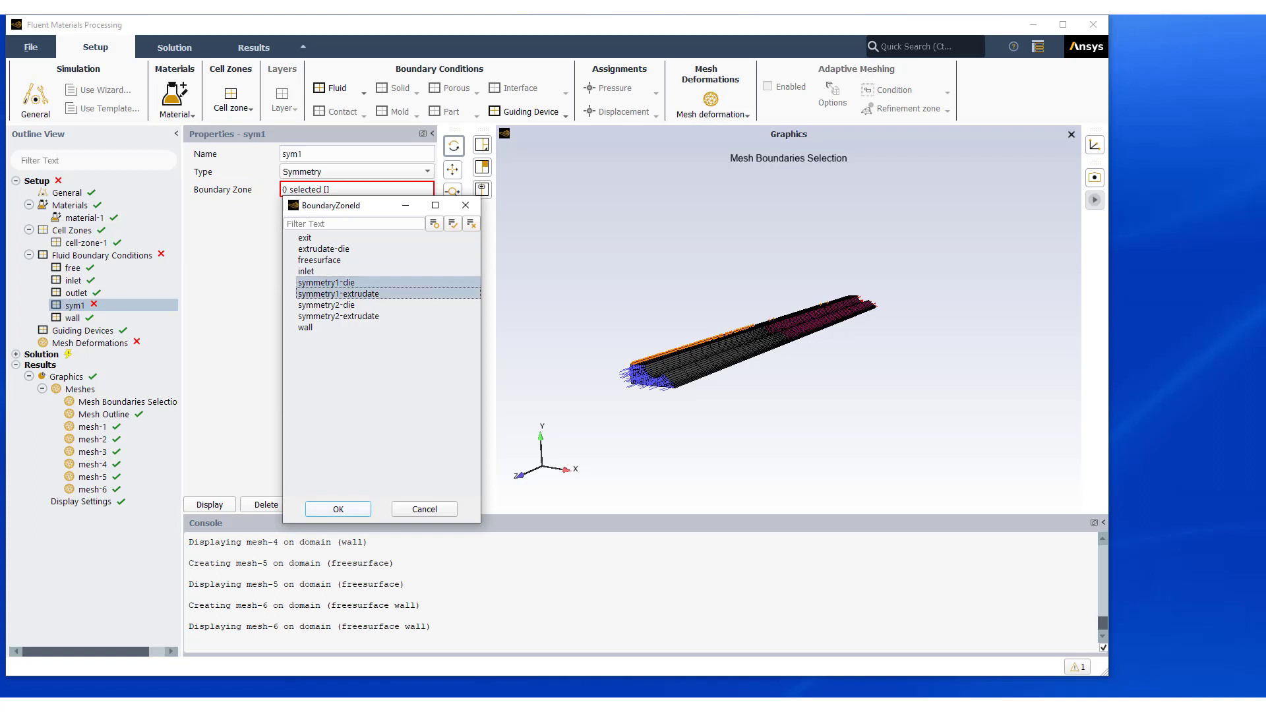
click(338, 509)
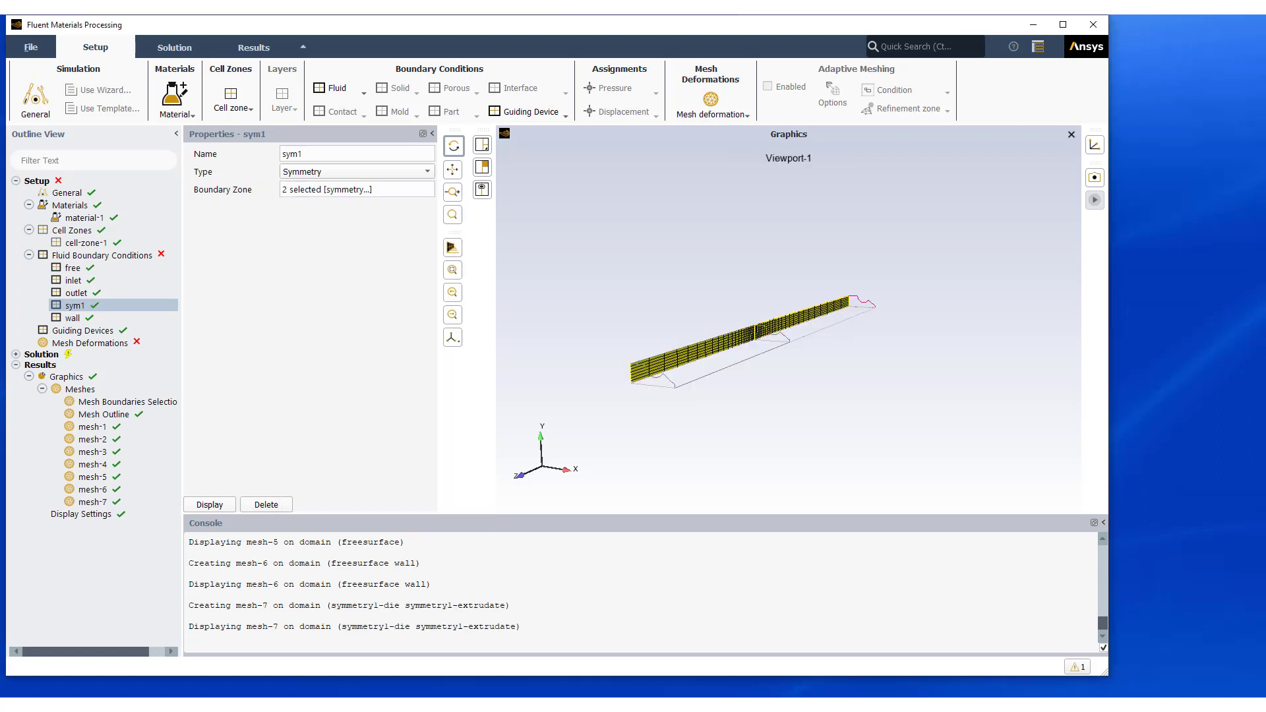
Create a sixth fluid boundary condition and name it sym2
right_click(122, 256)
click(144, 266)
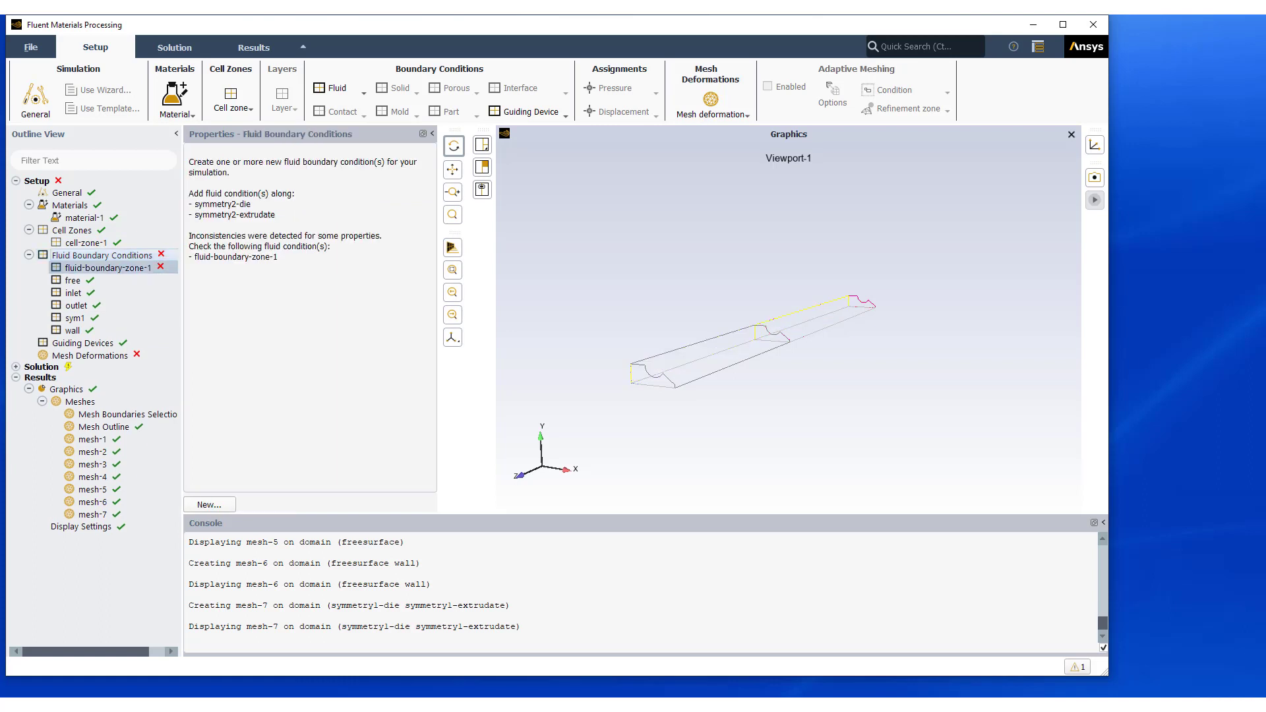
click(336, 154)
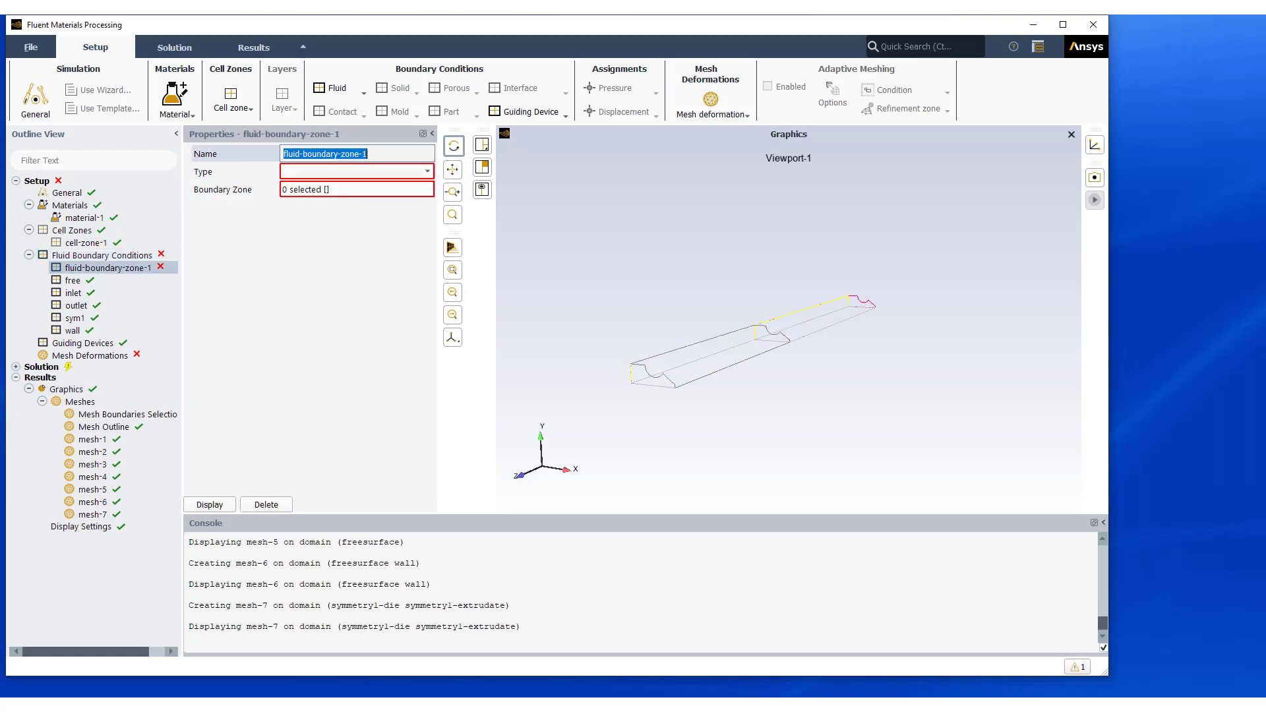
text(sym2)
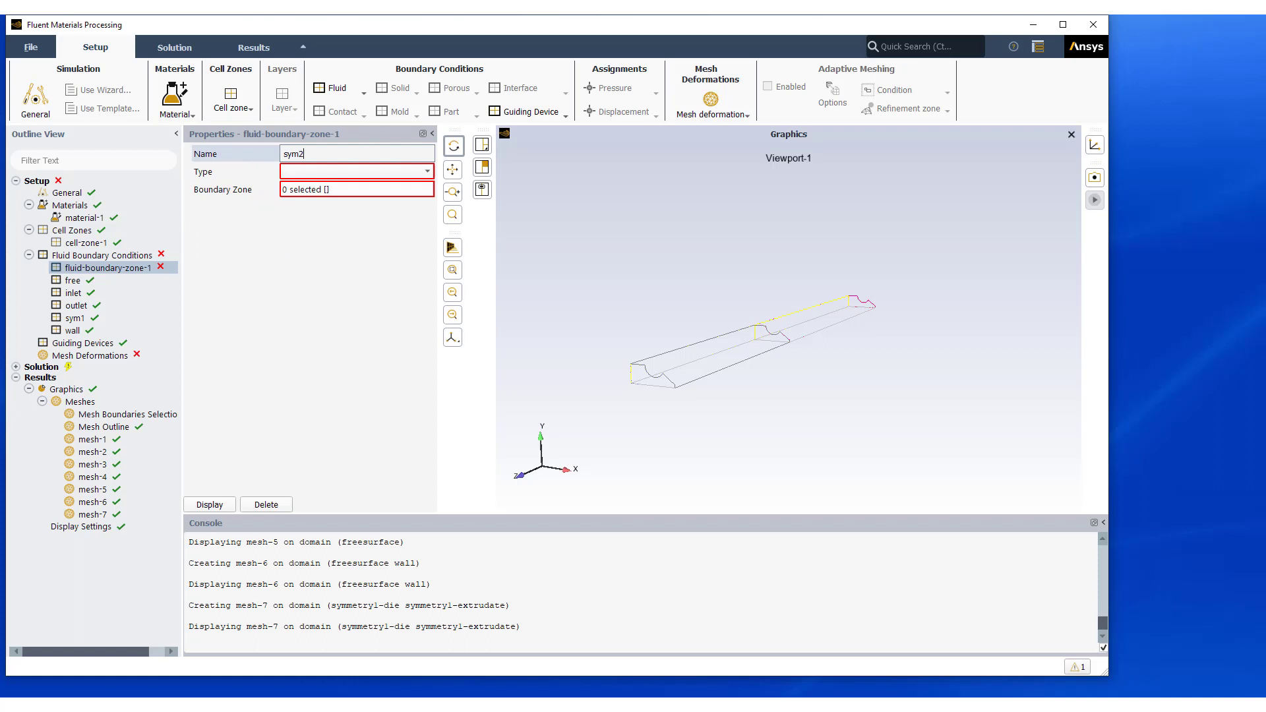
key(Return)
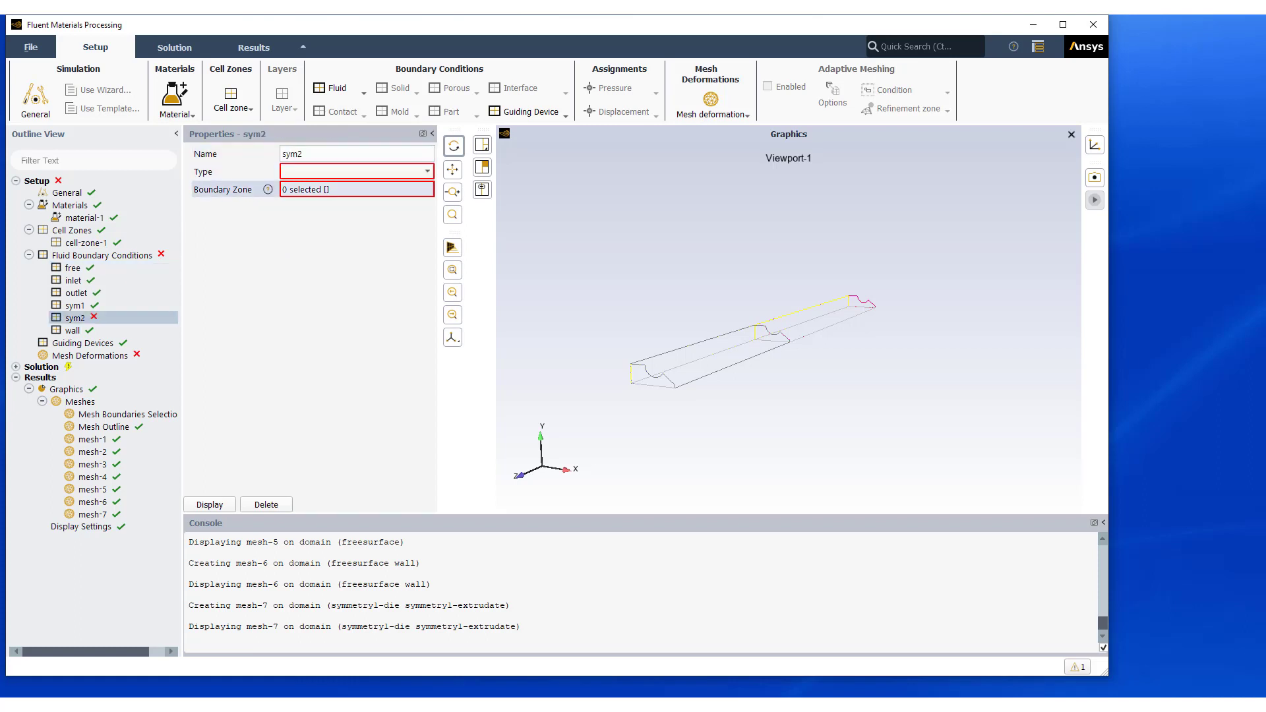
Make sym2 a Symmetry condition and apply it to the symmetry2-die and symmetry2-extrudate boundary zones
click(357, 172)
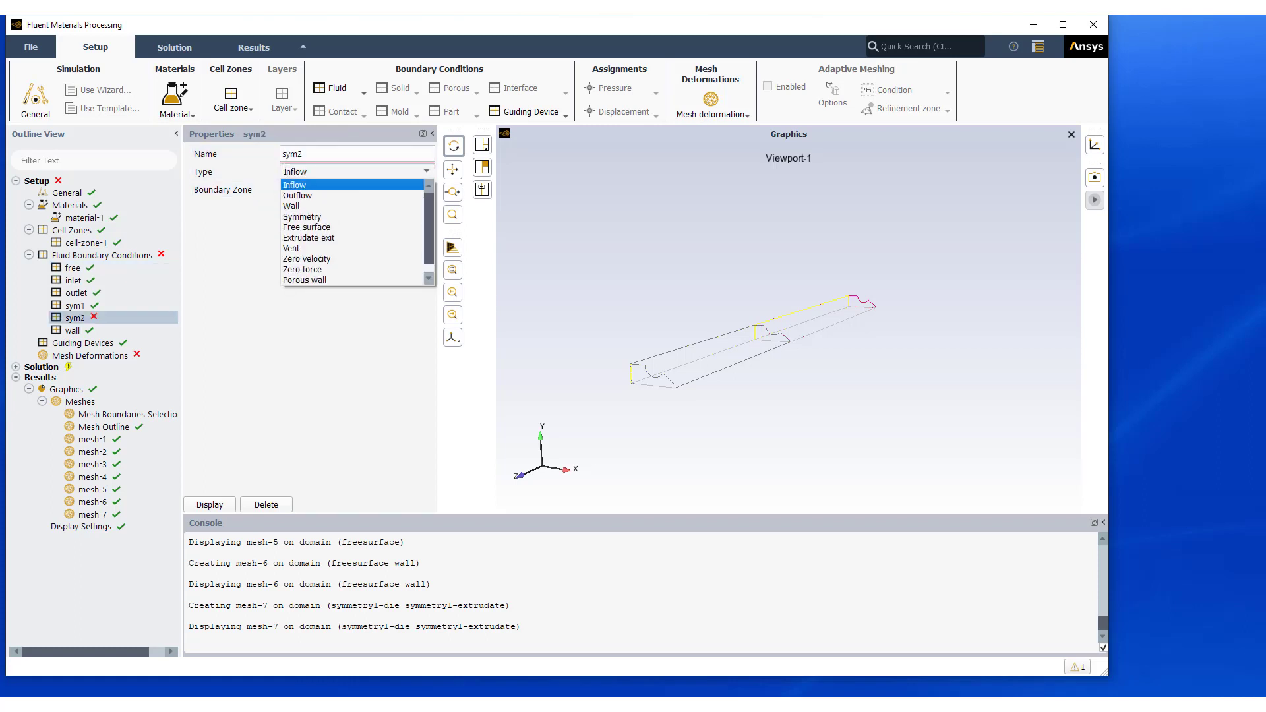
key(Down)
key(Down)
key(Down)
key(Return)
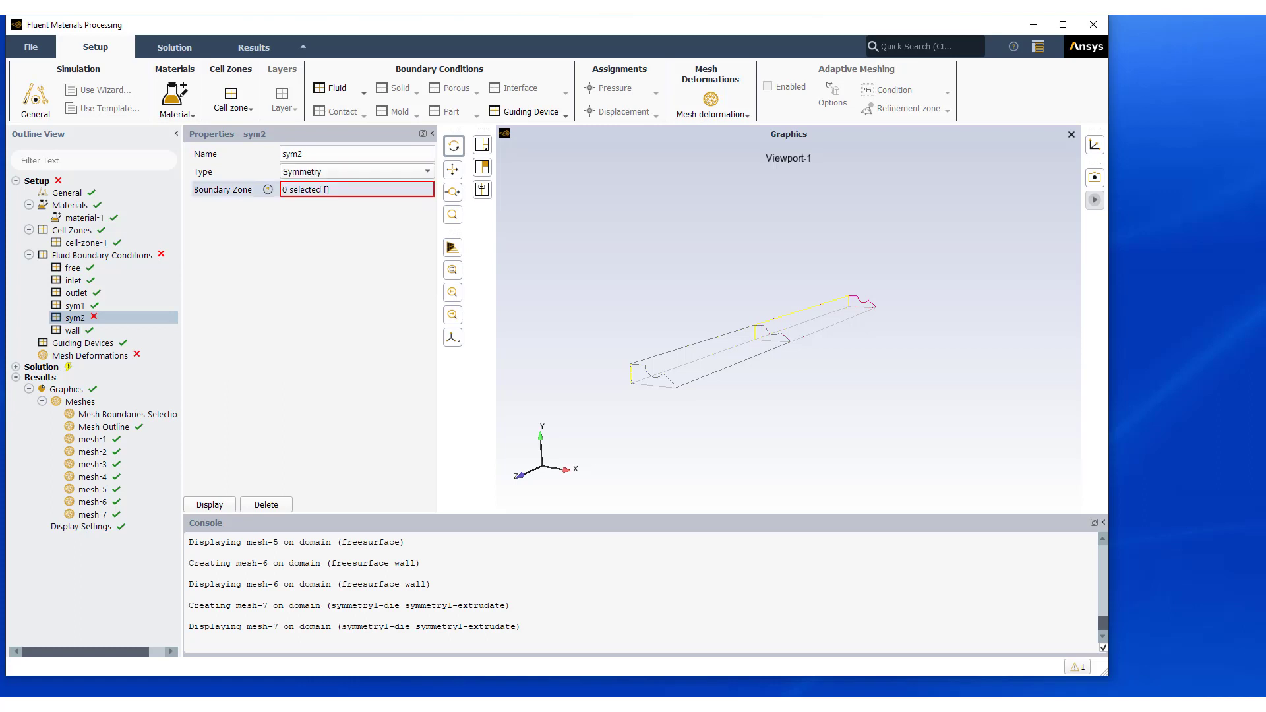
click(357, 189)
click(349, 305)
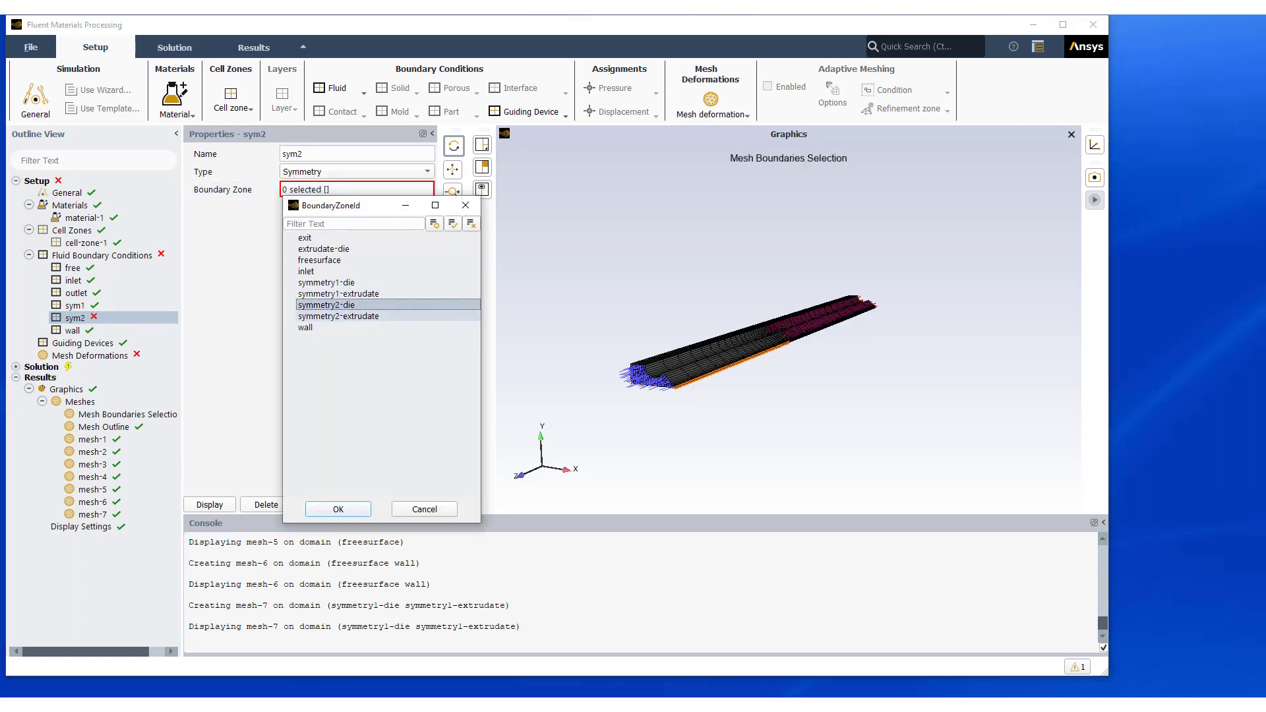
click(349, 316)
click(338, 509)
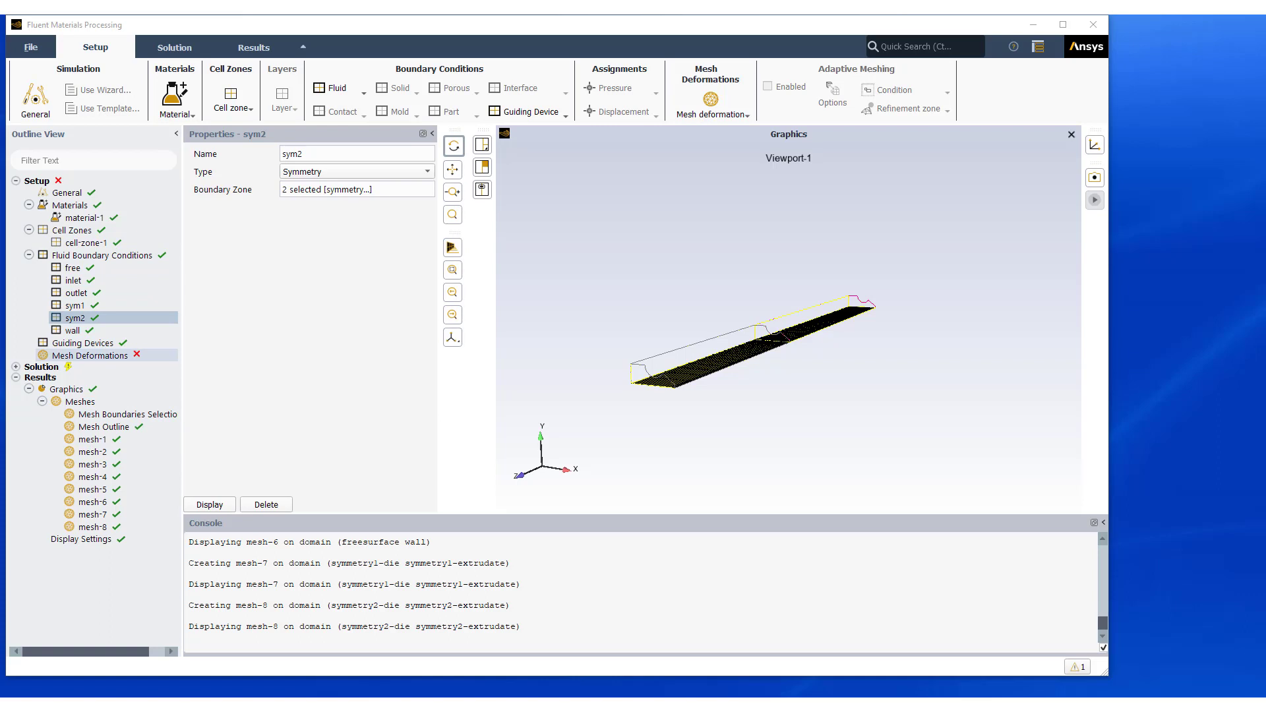
Create a new mesh deformation and set its type to Extrudate
right_click(89, 355)
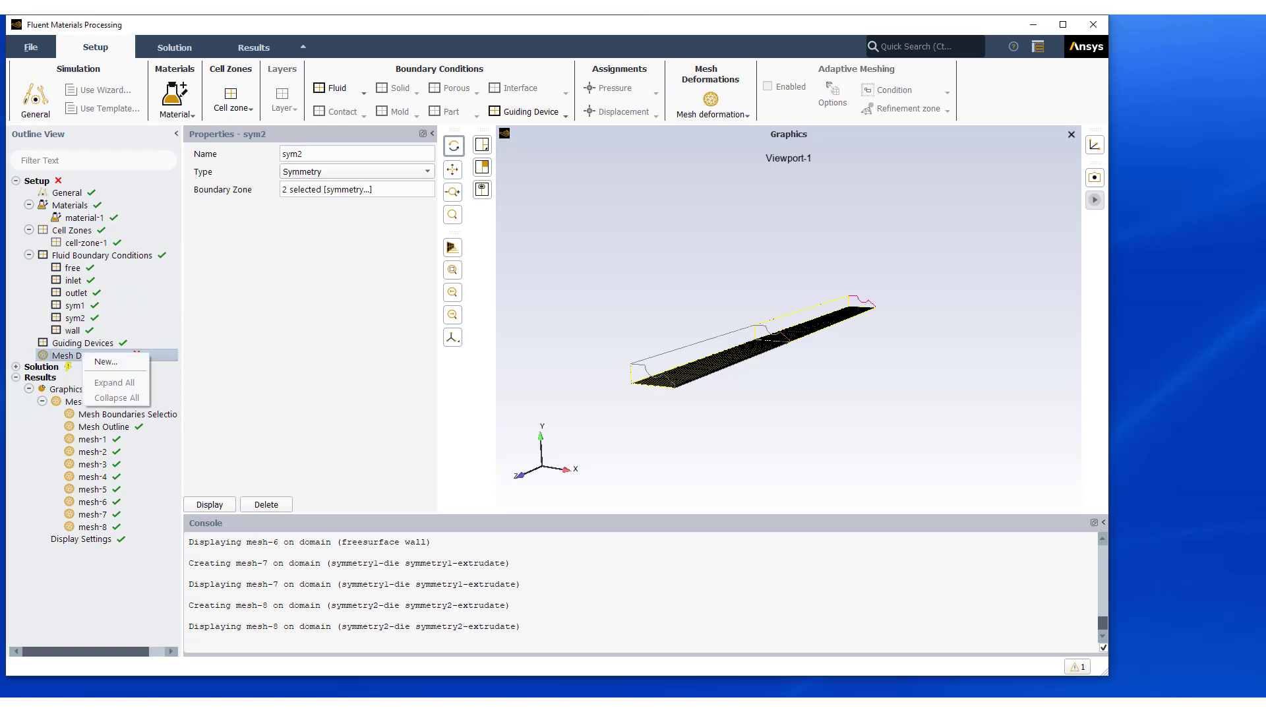
click(102, 360)
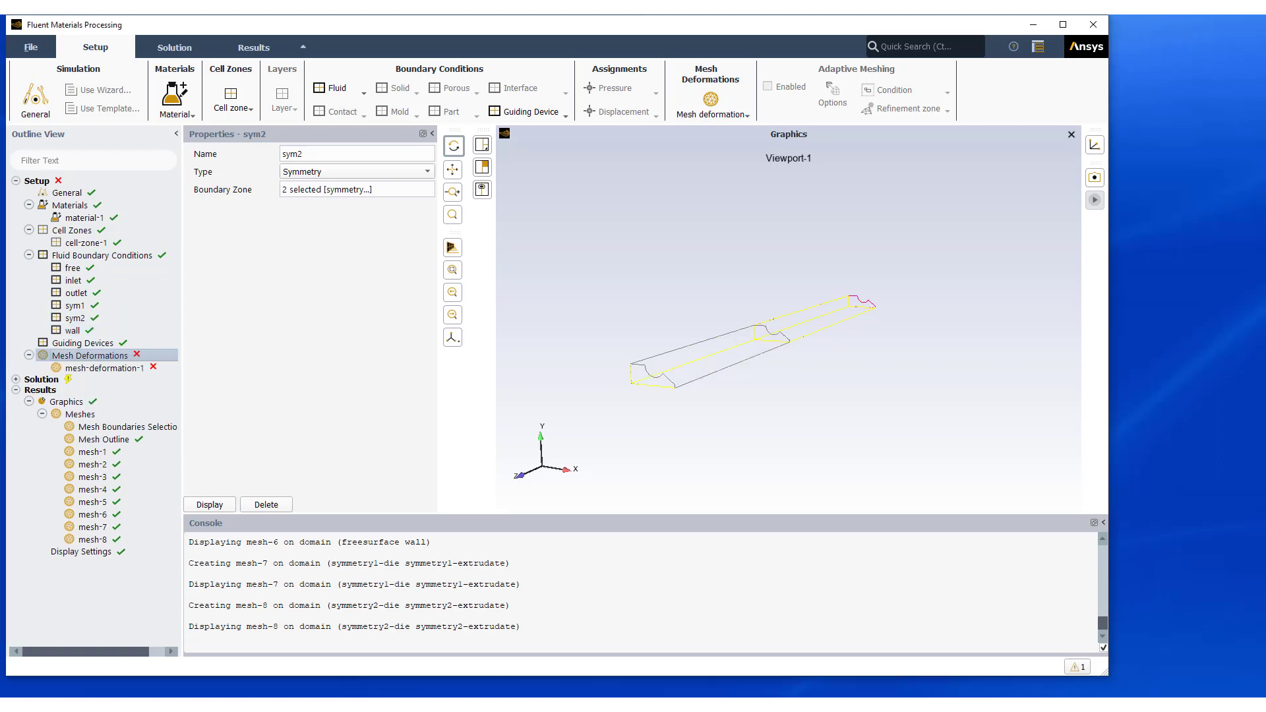
click(104, 368)
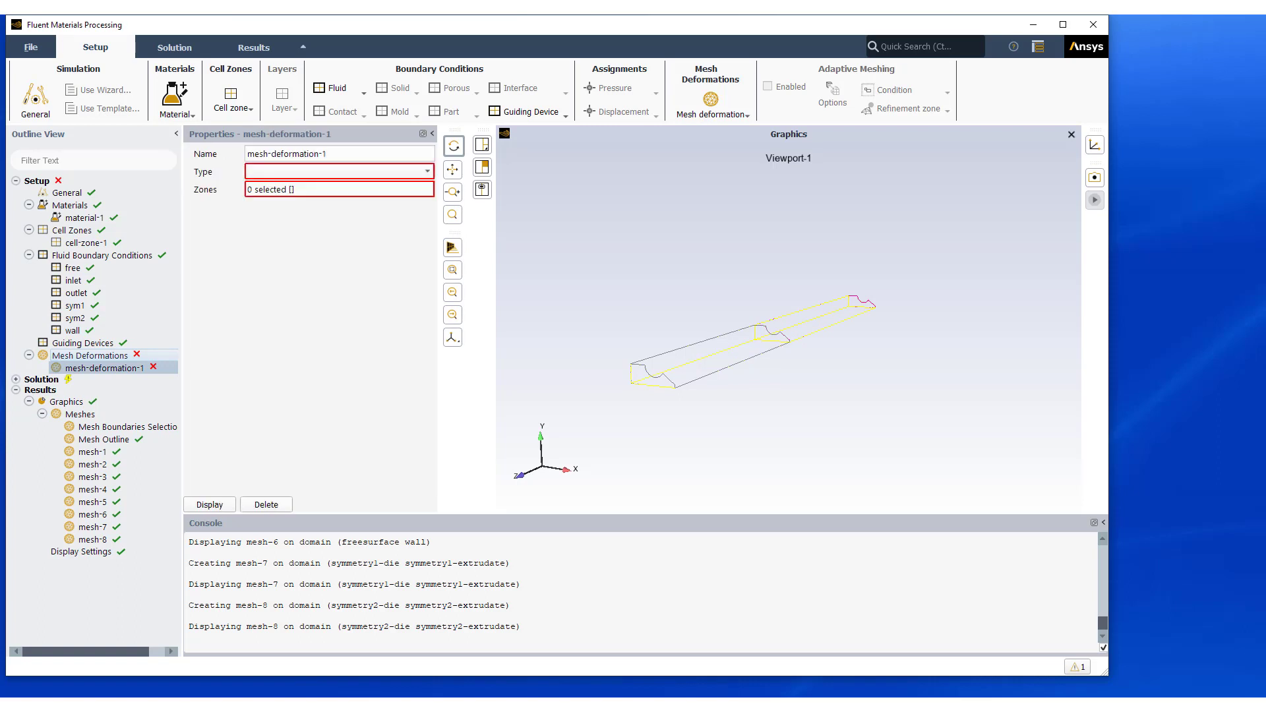
click(338, 171)
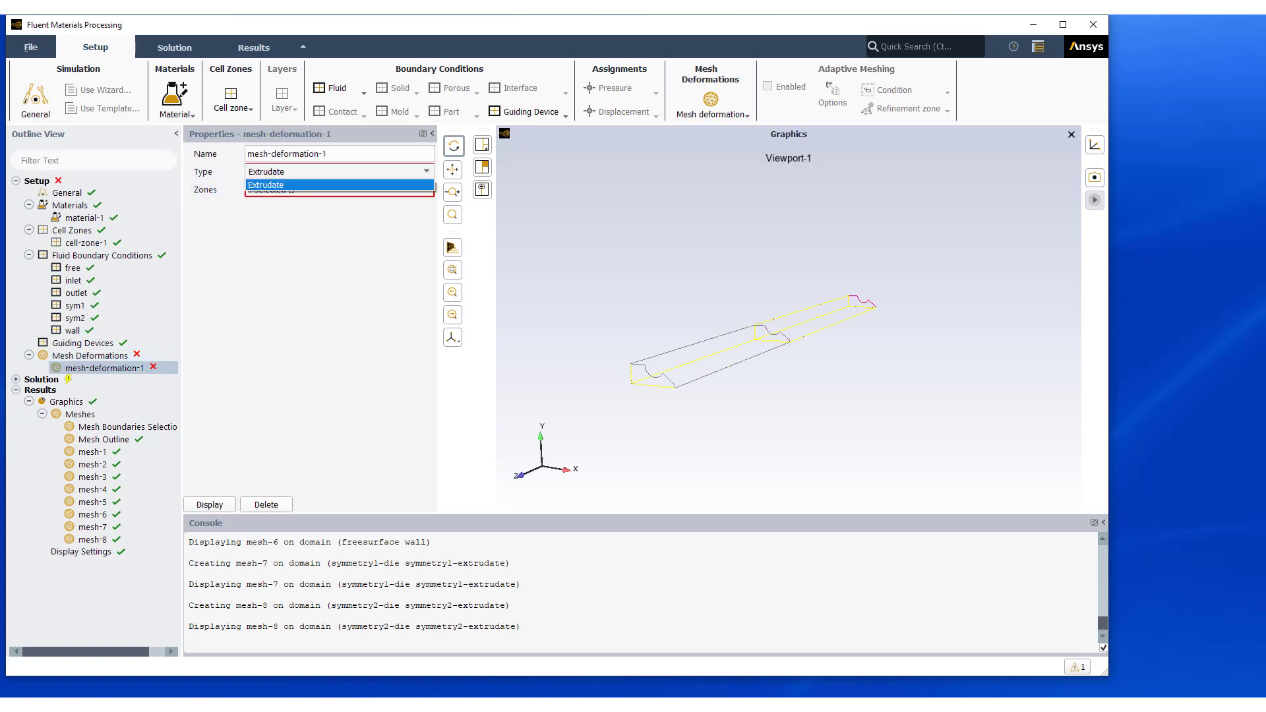
click(338, 184)
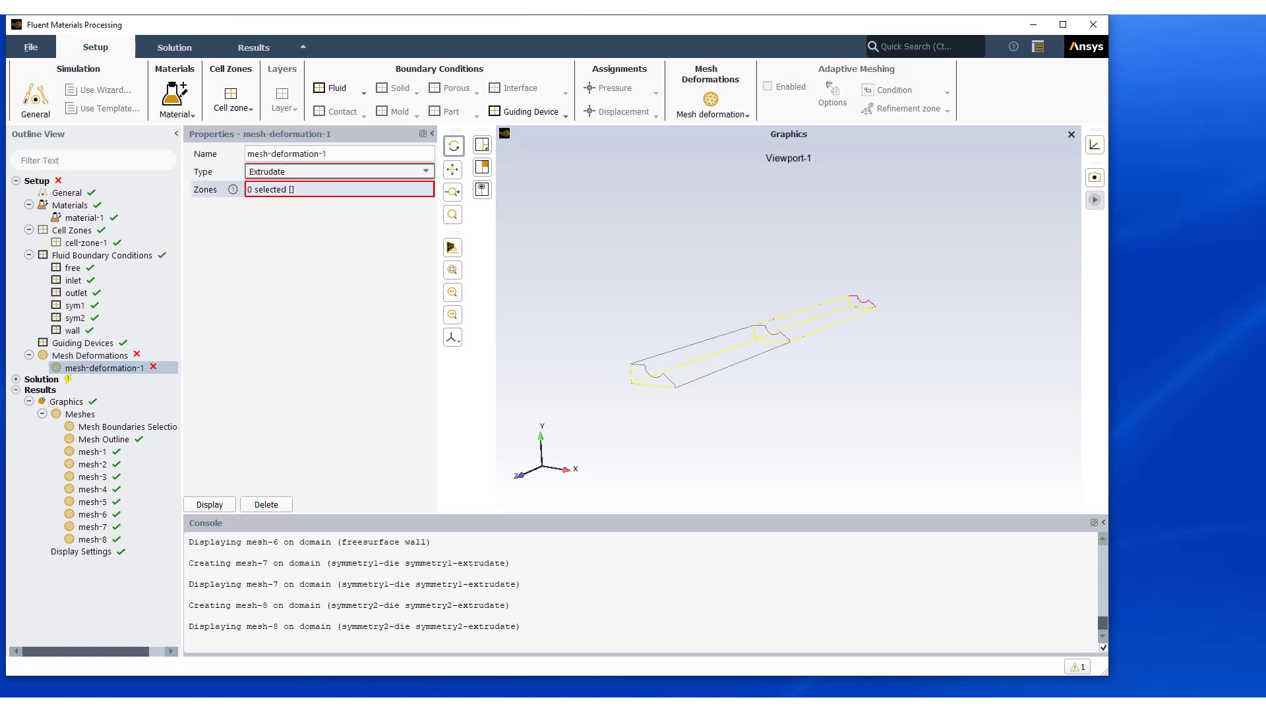
Assign the extrudate zone to the mesh deformation
mouse_move(329, 190)
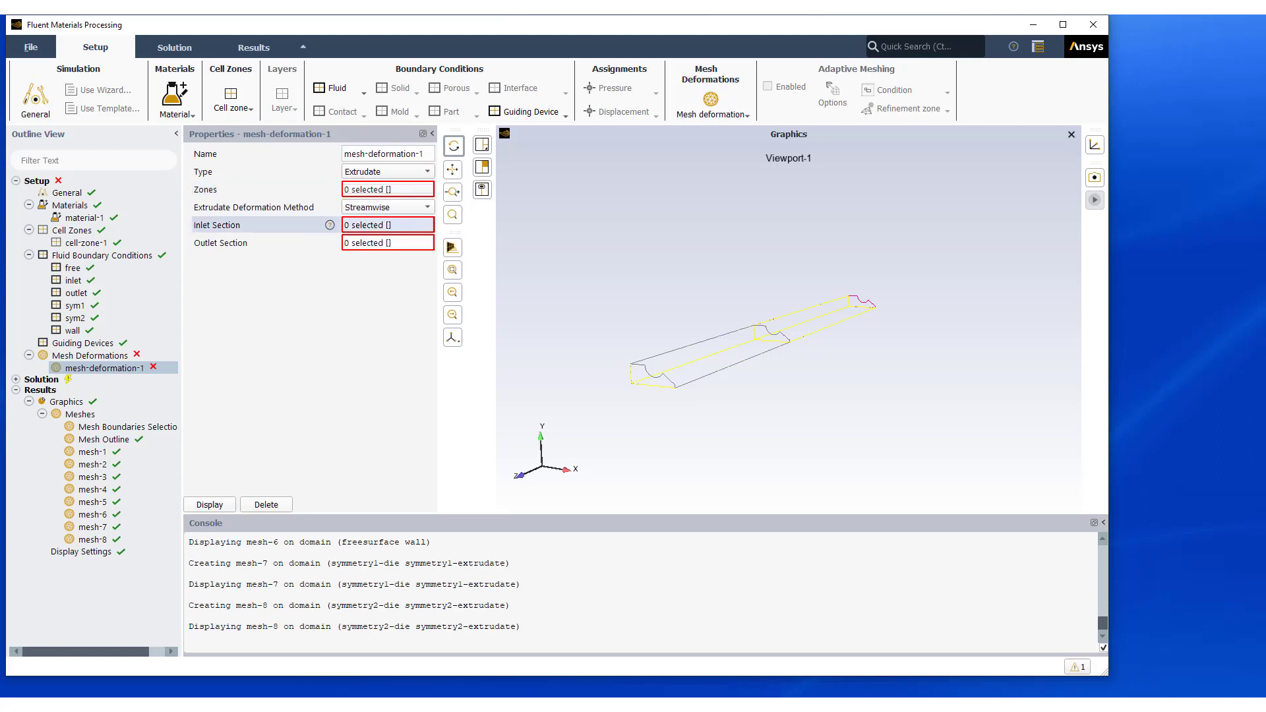
click(388, 189)
click(378, 249)
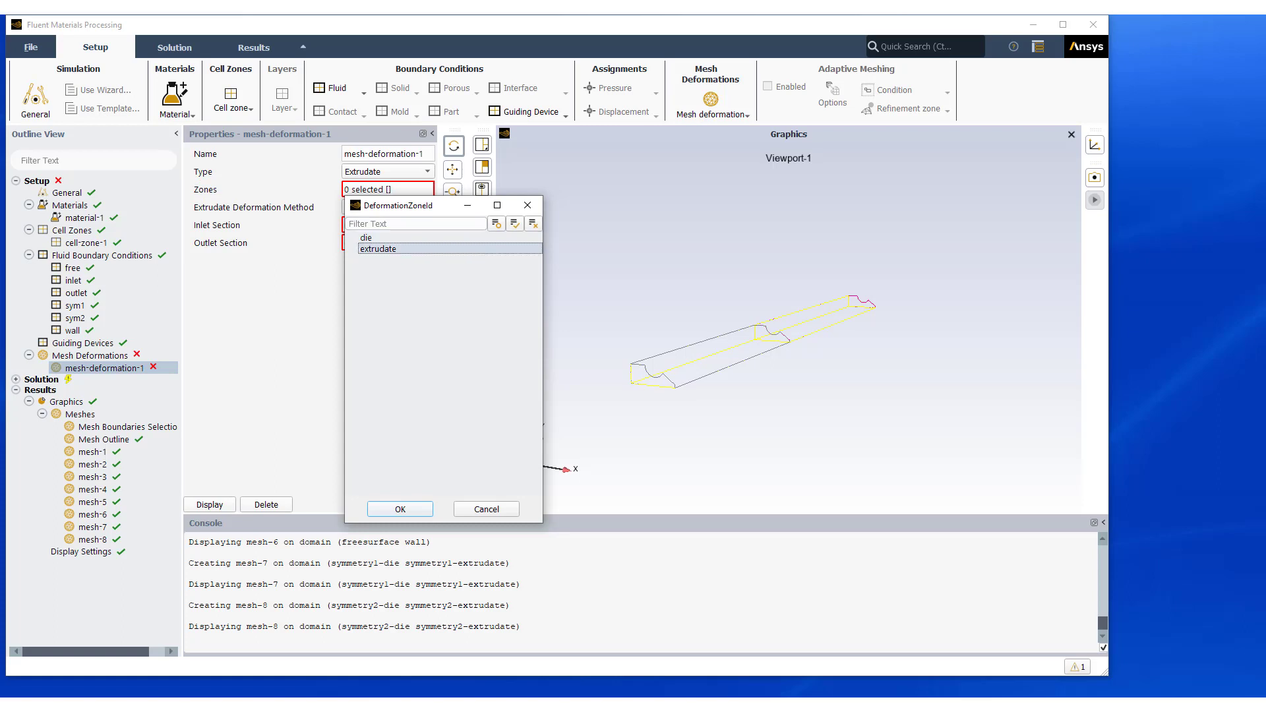
click(378, 249)
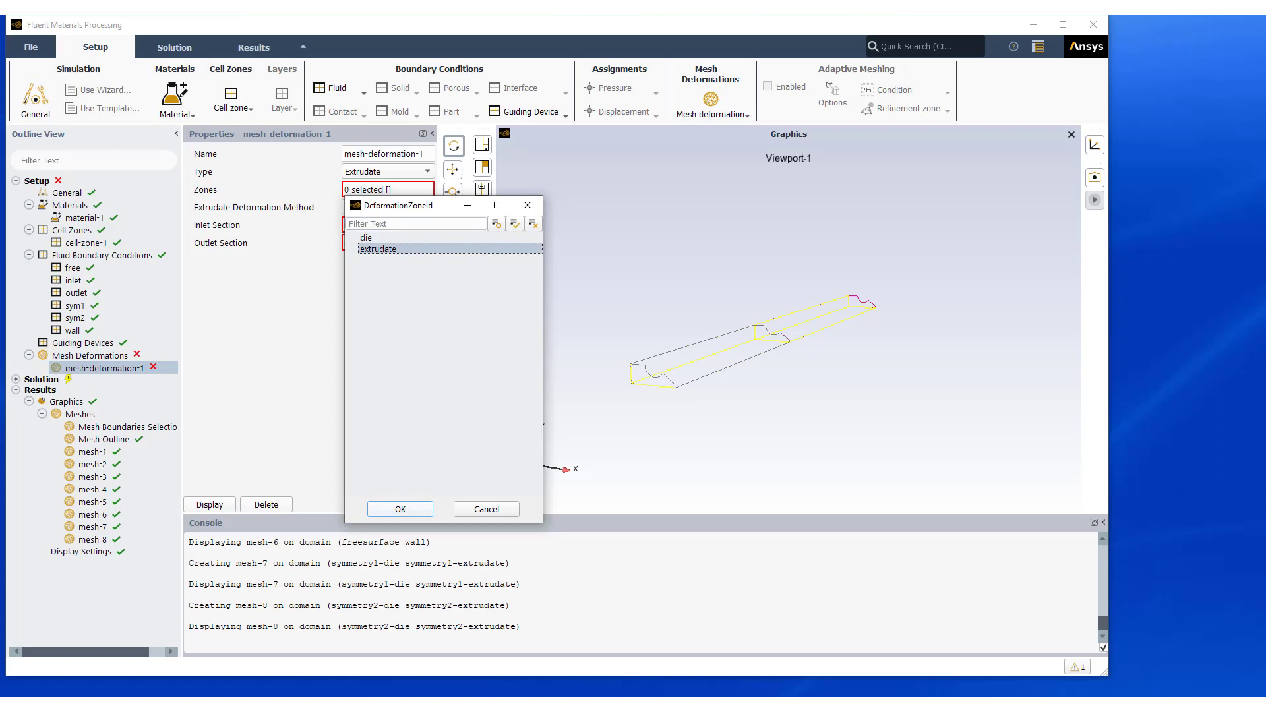
click(400, 509)
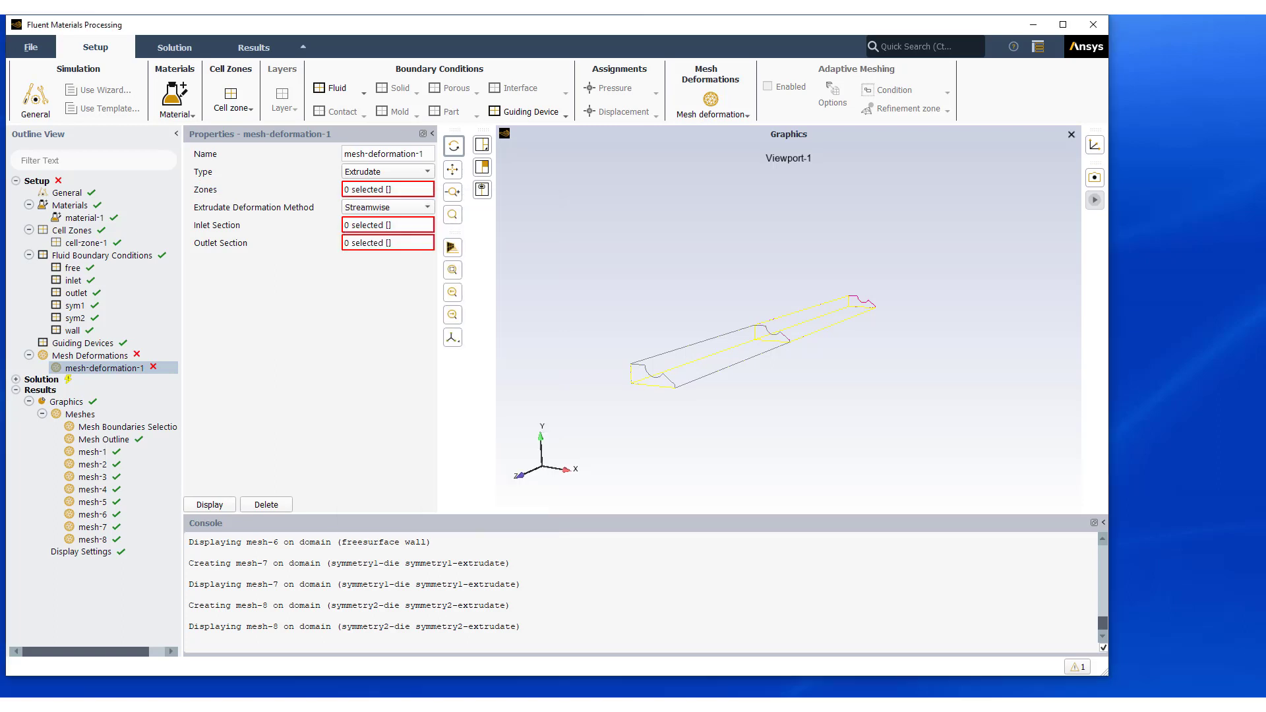
Set the mesh deformation's inlet section to extrudate-die and its outlet section to exit
click(388, 225)
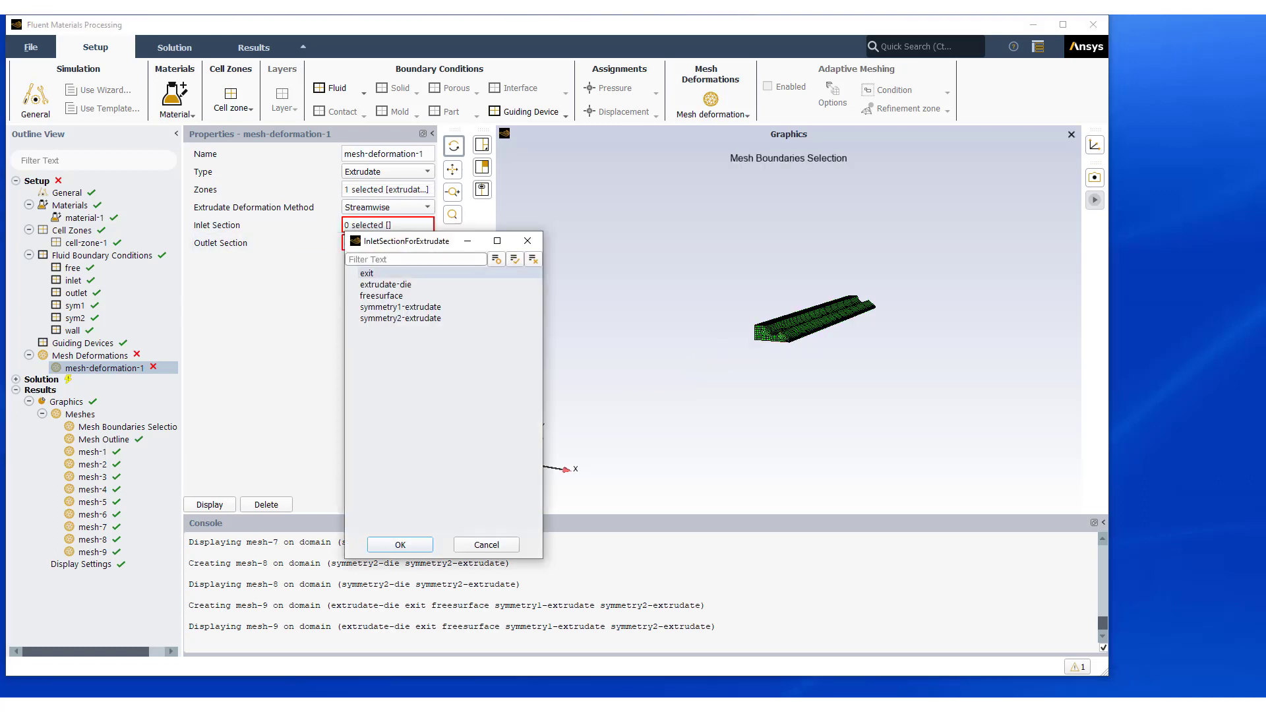
click(385, 285)
click(401, 545)
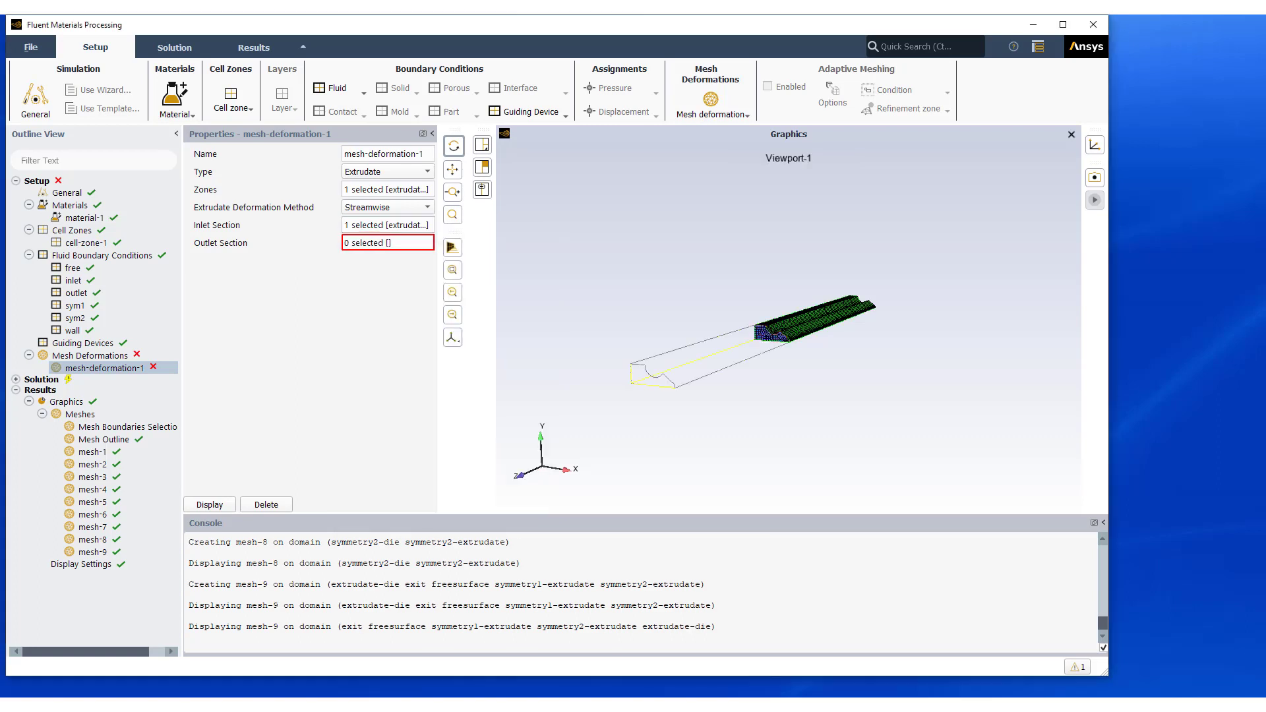
click(387, 242)
click(386, 290)
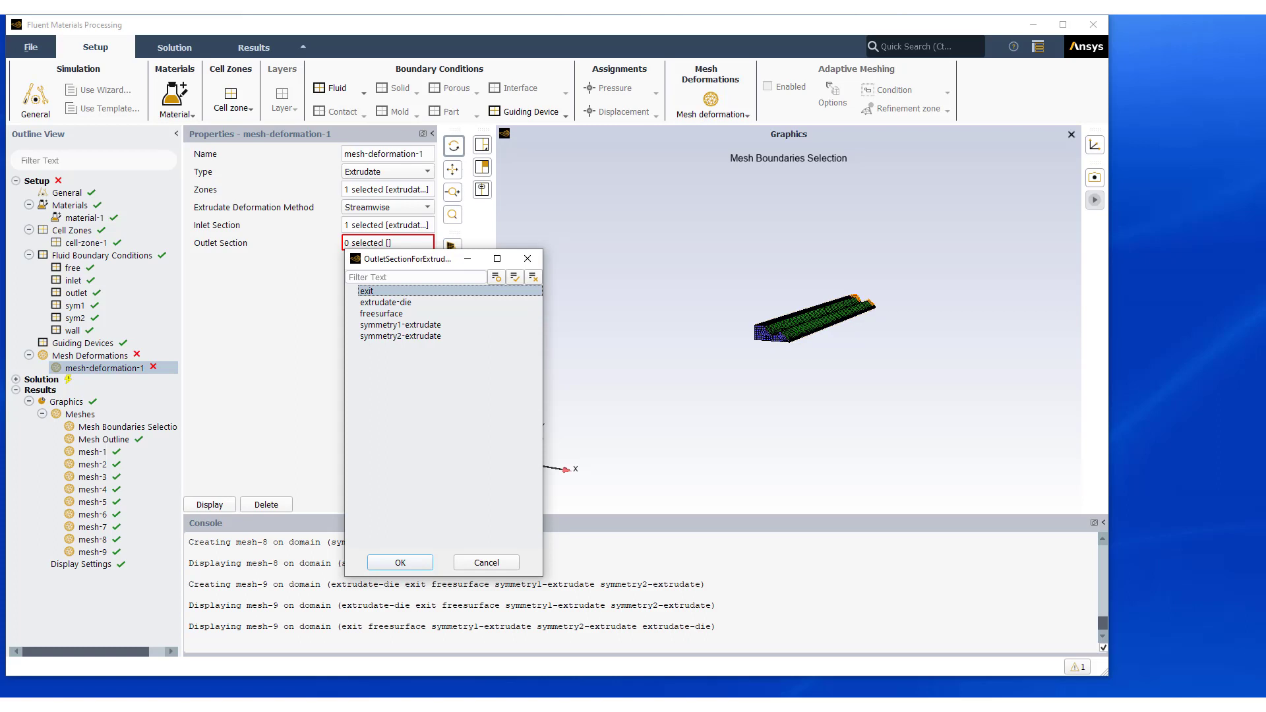
click(400, 562)
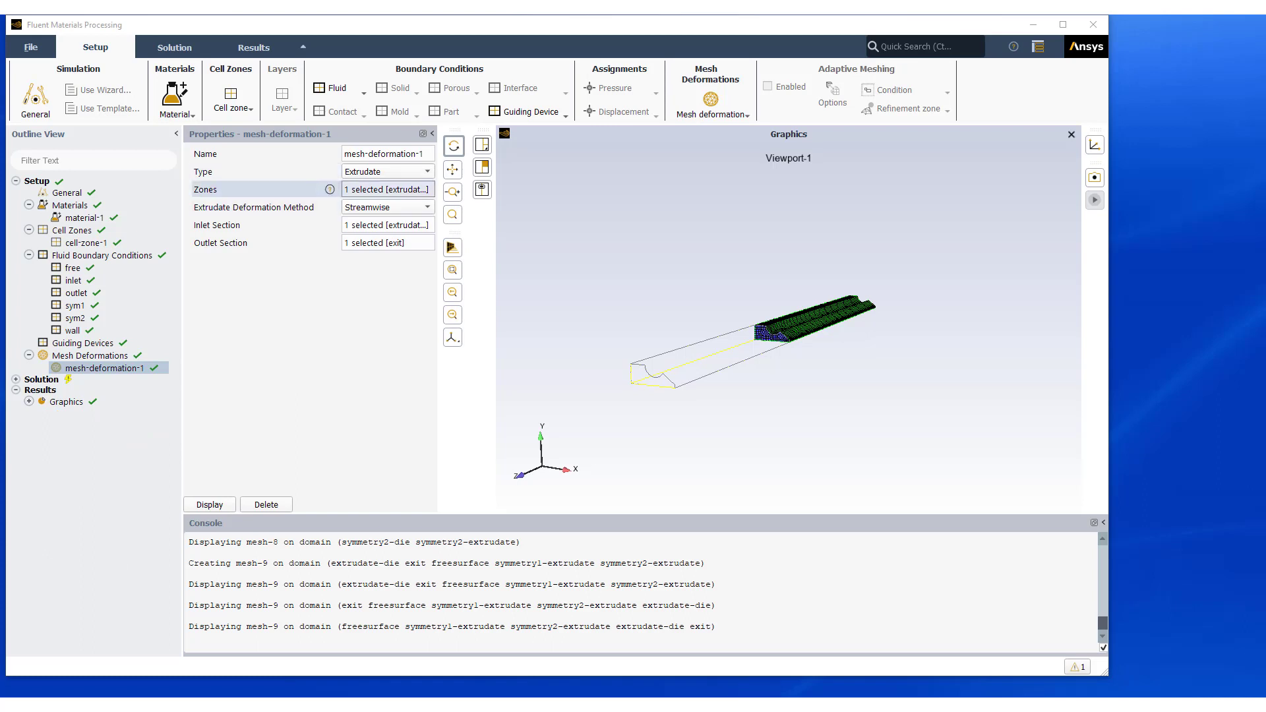
Save the session to a file named test
click(30, 48)
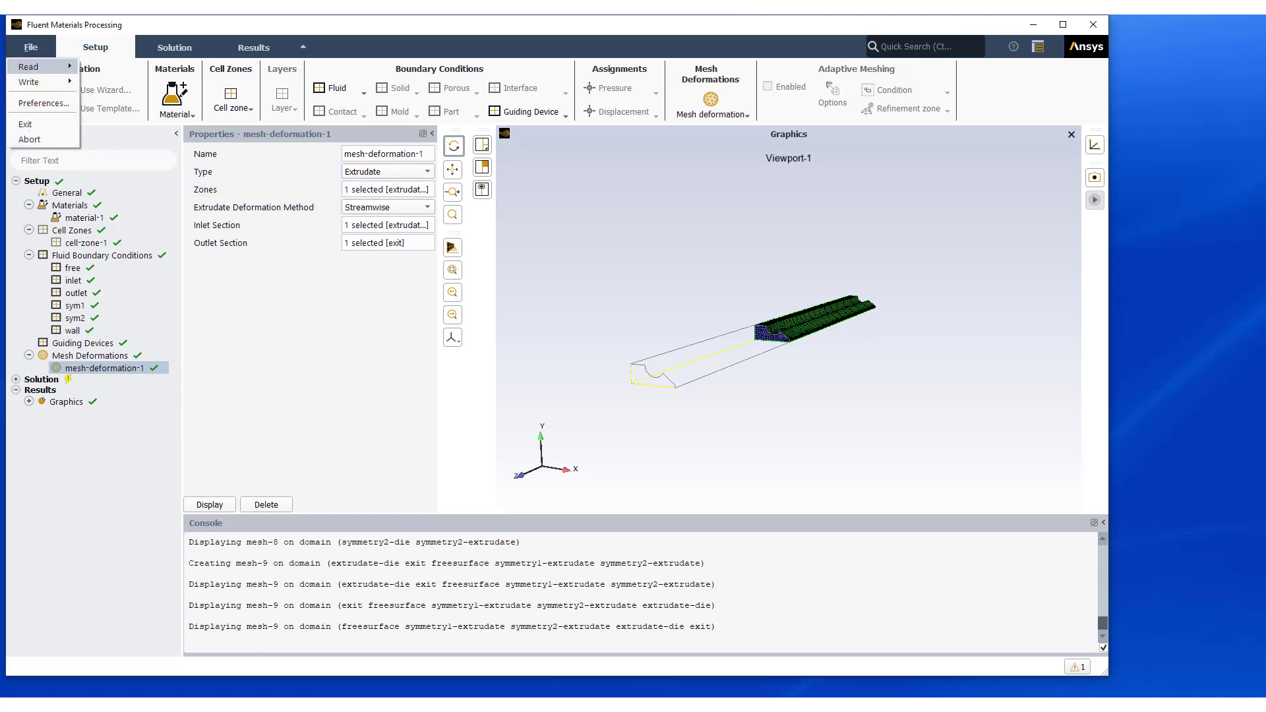
mouse_move(29, 82)
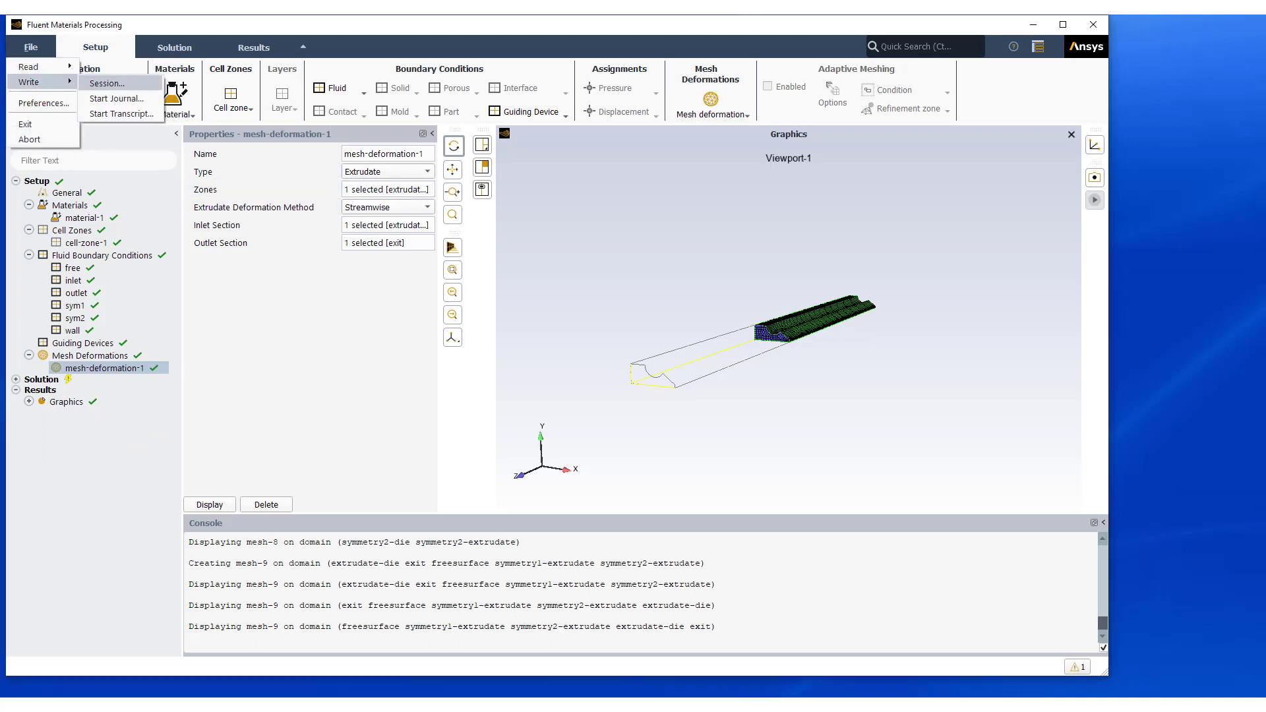
click(107, 84)
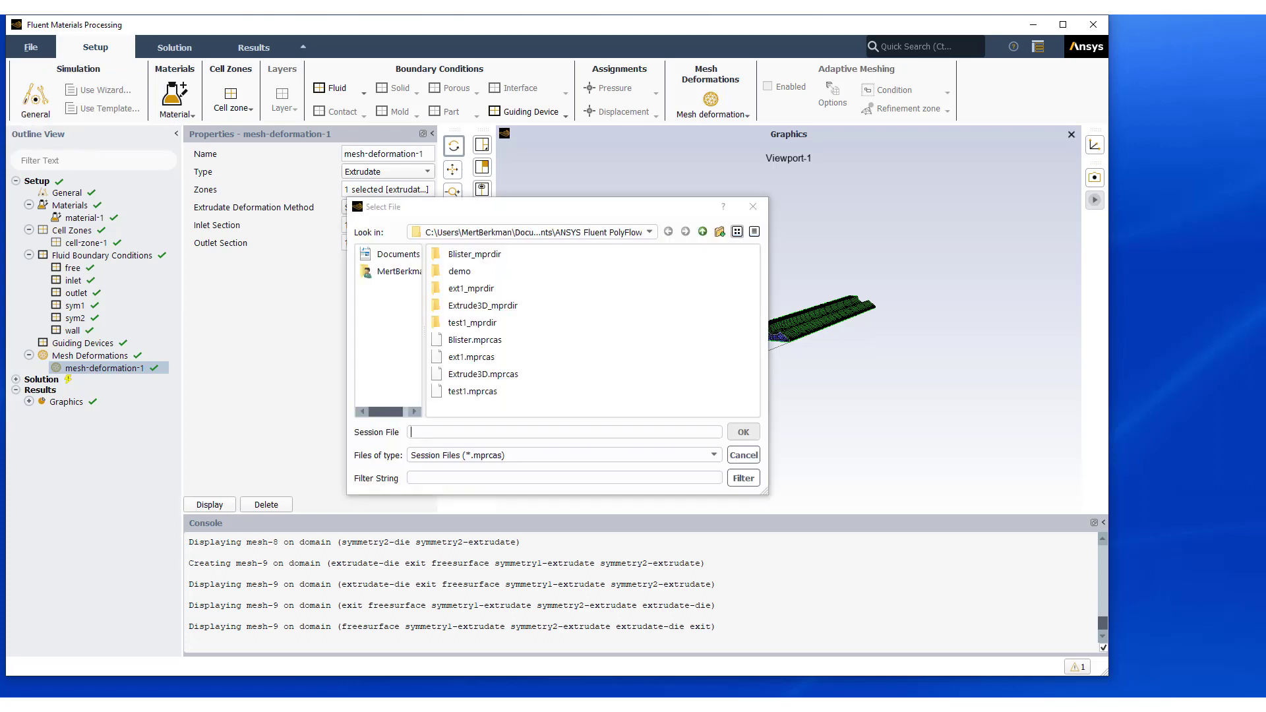
click(488, 433)
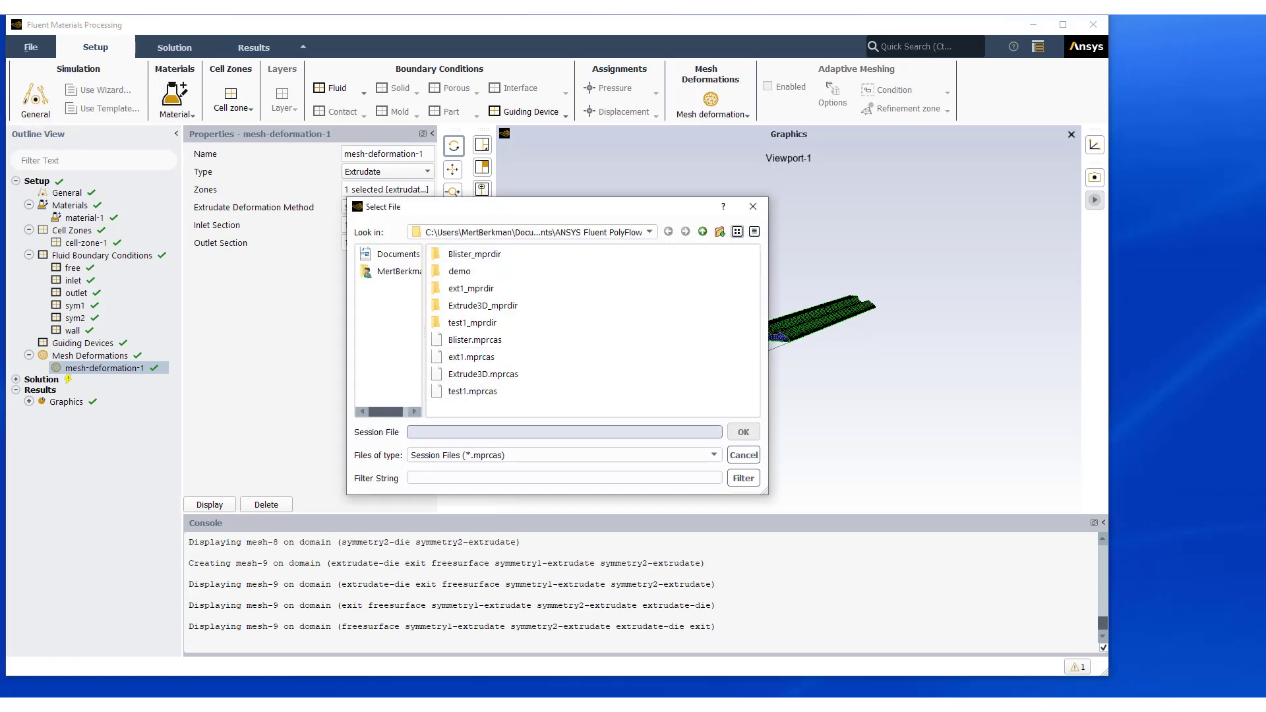
text(test)
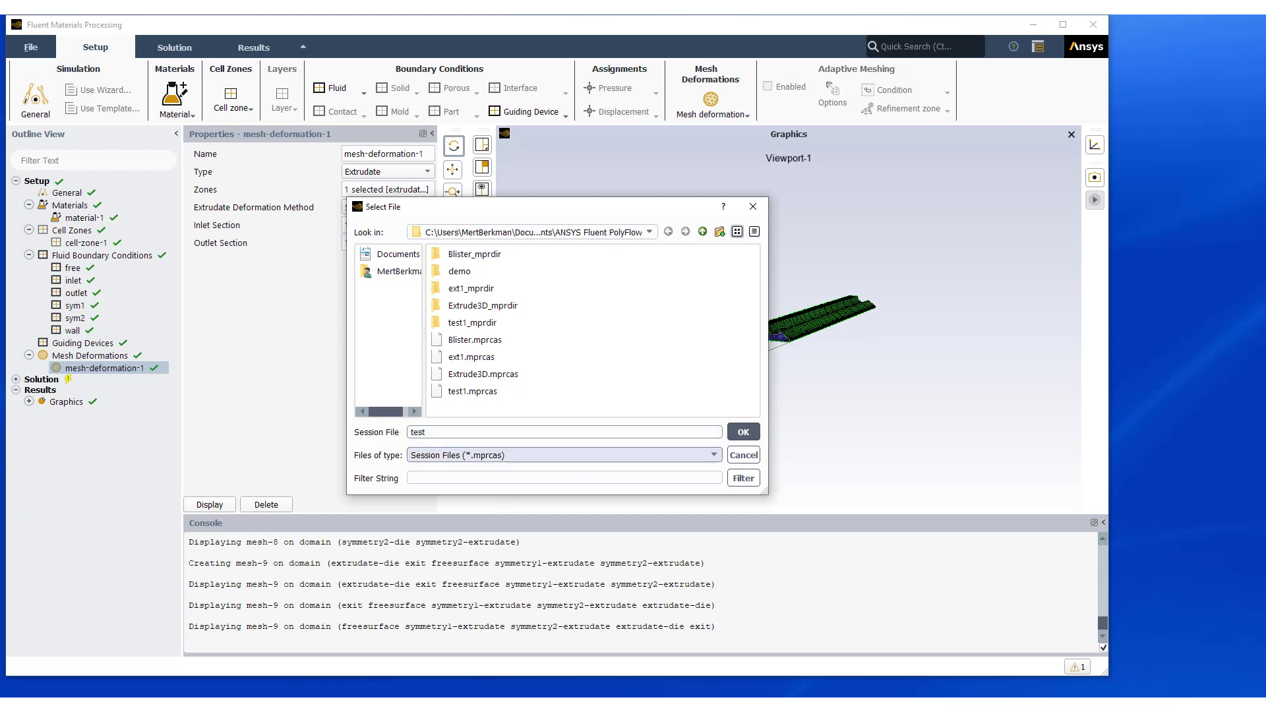
key(Return)
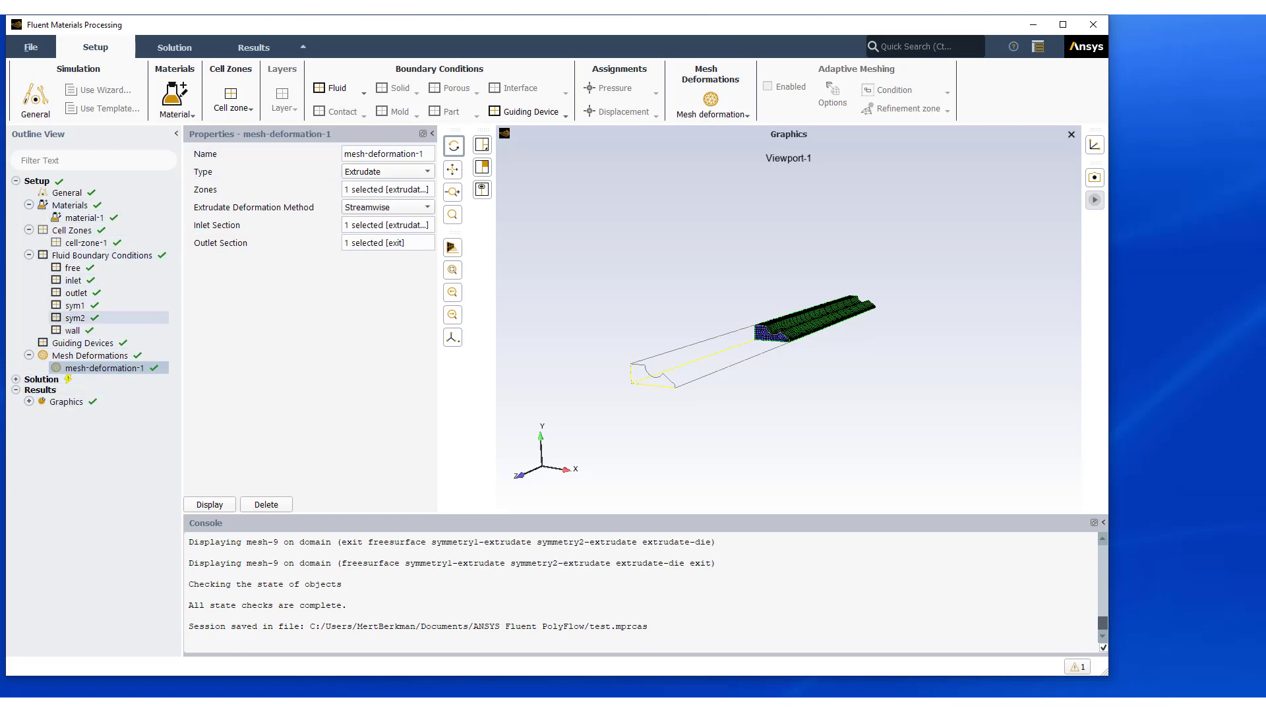
Run the calculation of the extrusion simulation
click(16, 379)
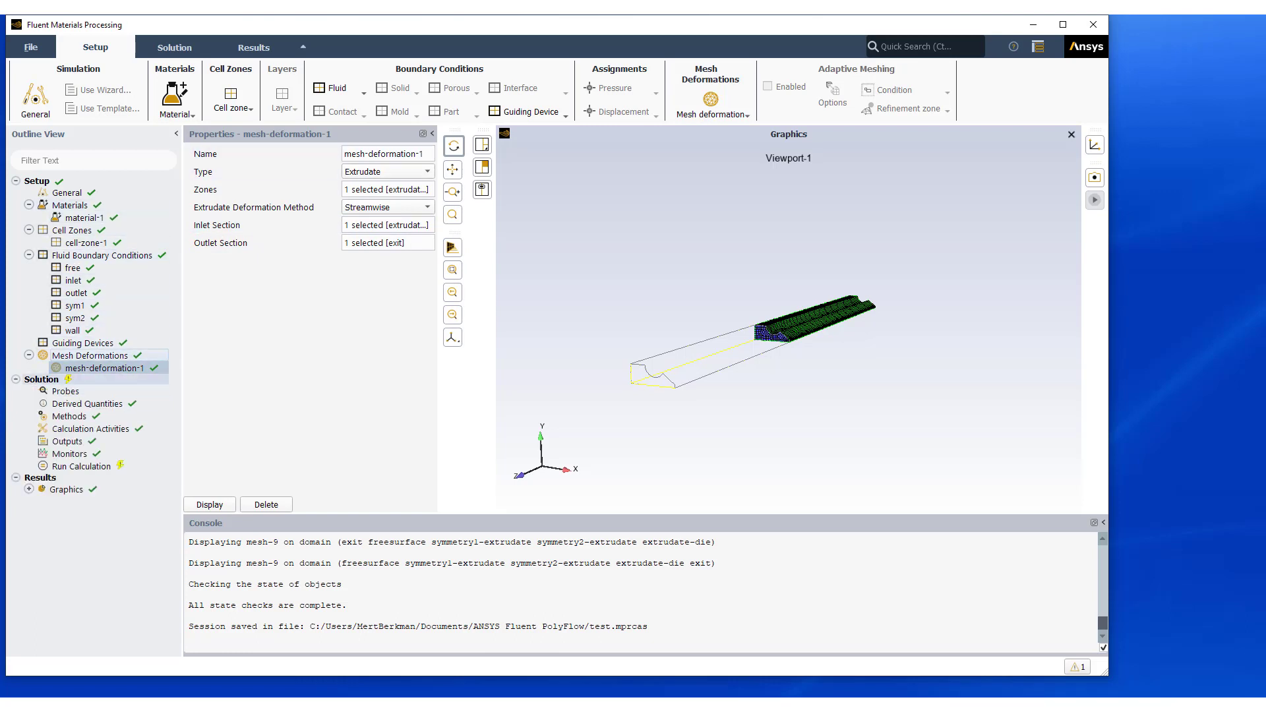
click(81, 466)
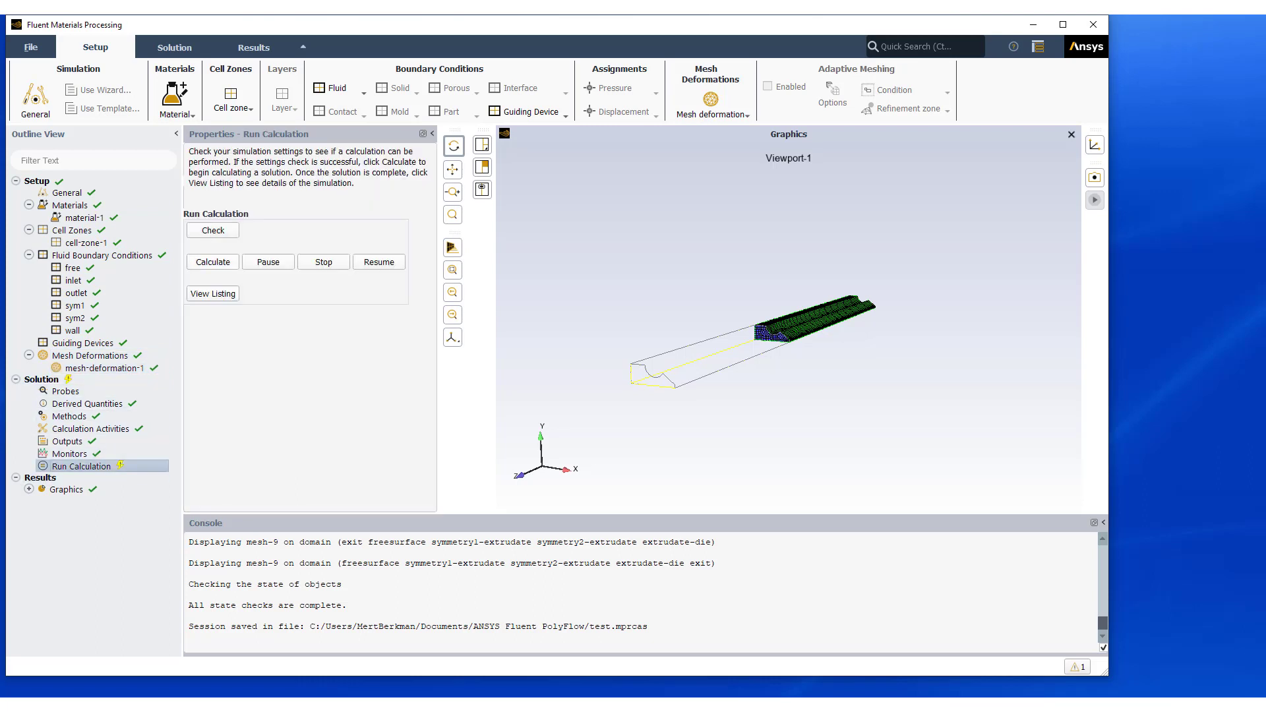
click(213, 261)
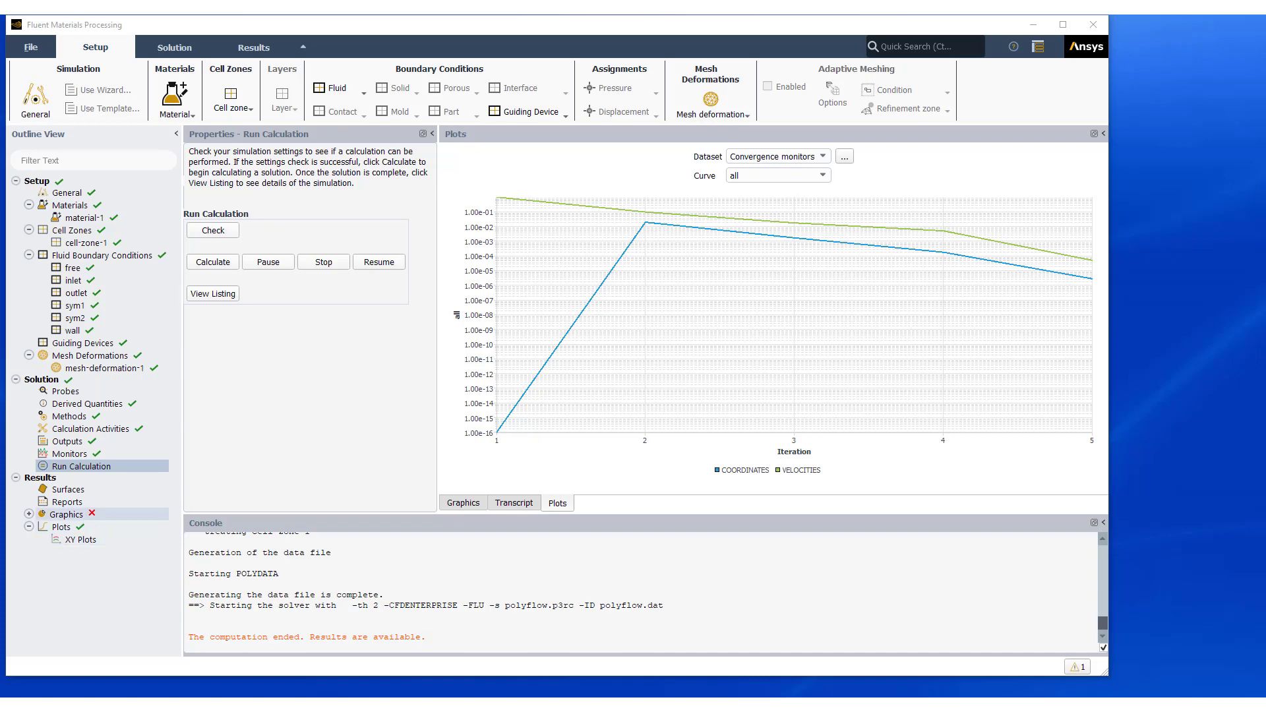
Create a new contour plot of the simulation results and set its field to PRESSURE
click(29, 513)
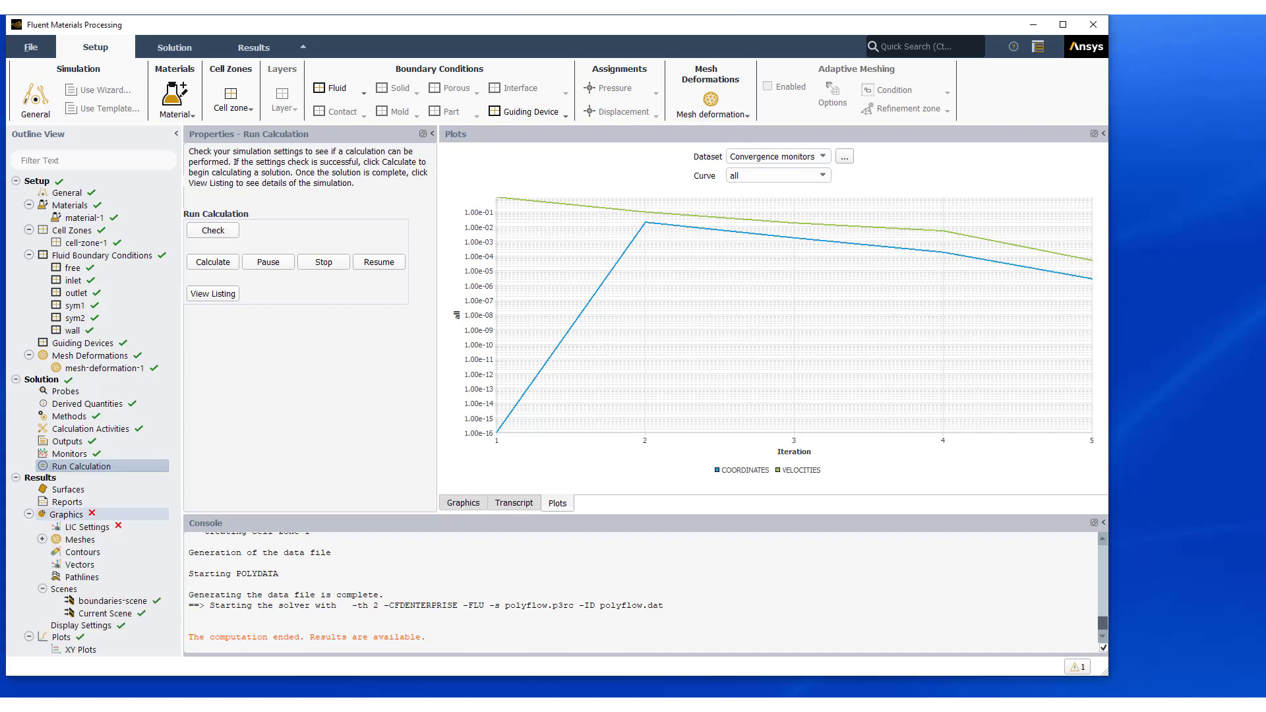
click(82, 552)
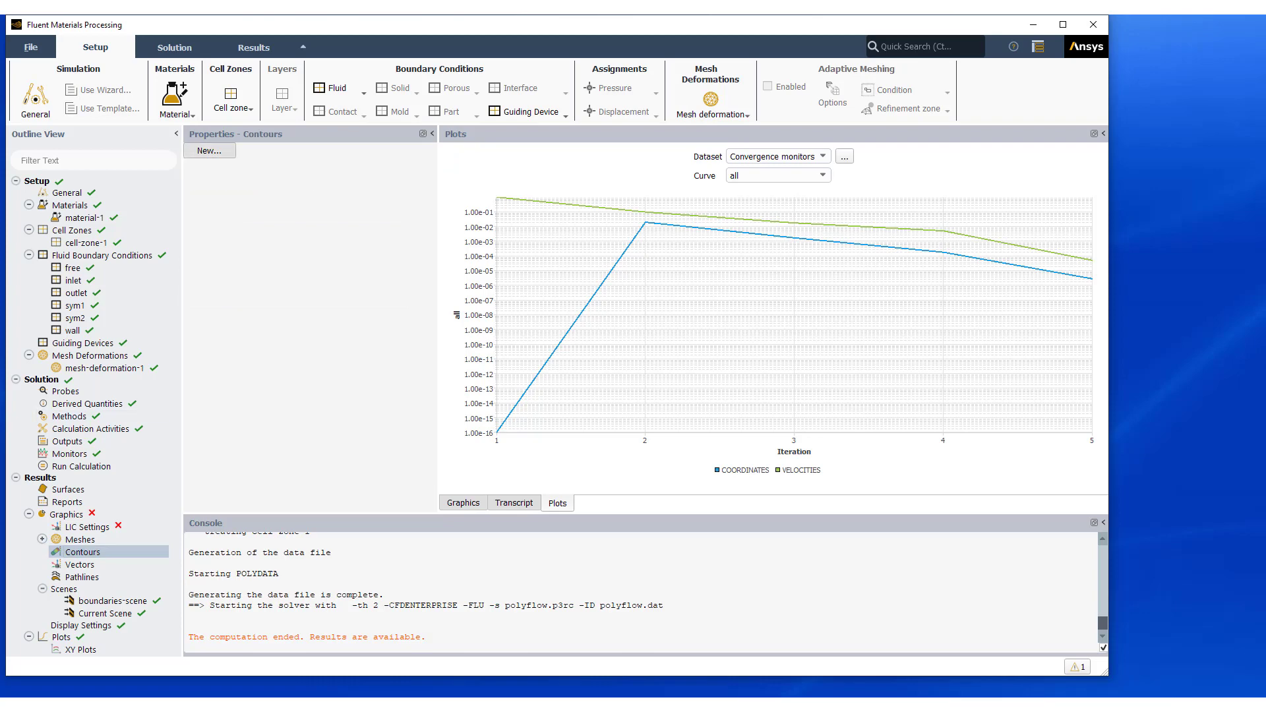
click(209, 150)
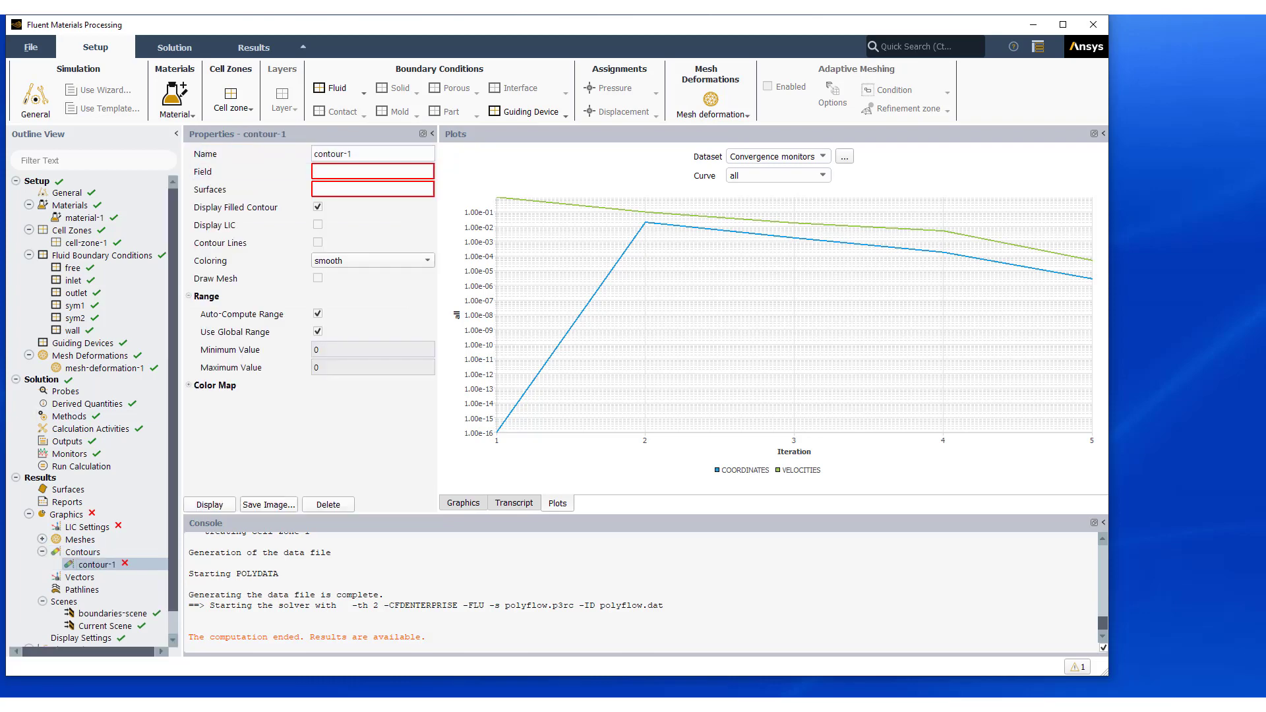
click(373, 171)
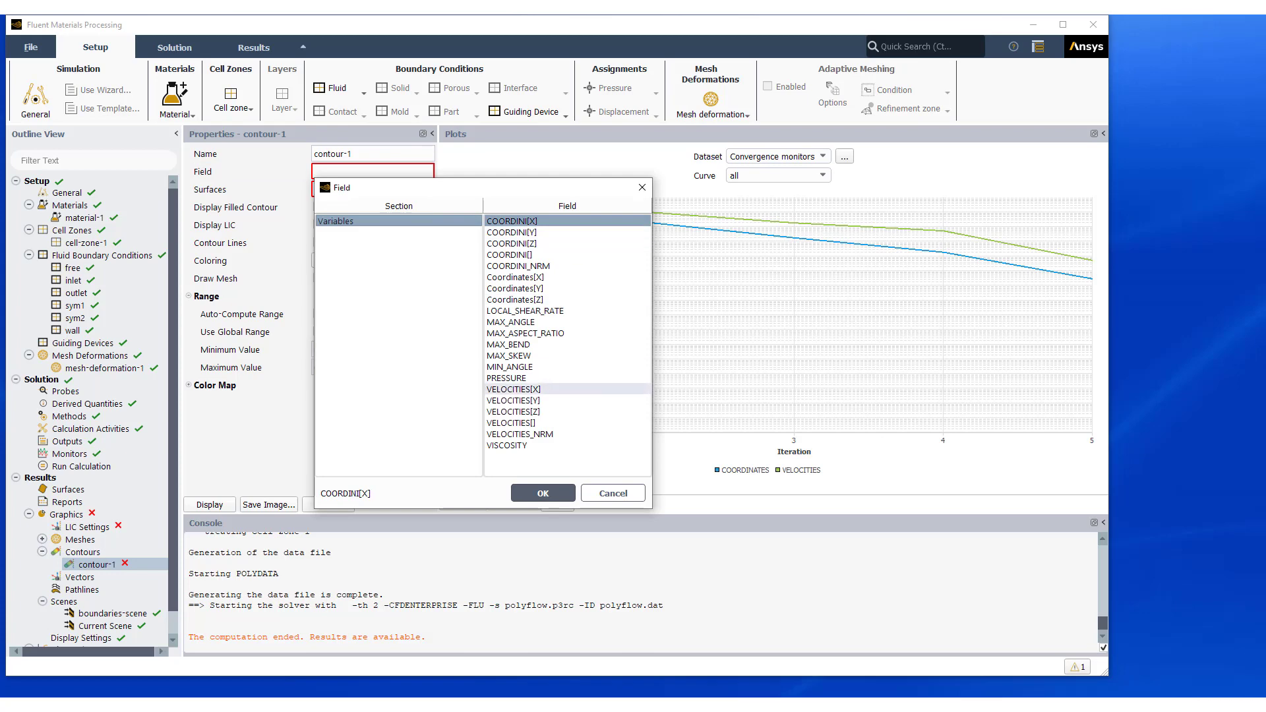
click(514, 378)
click(543, 493)
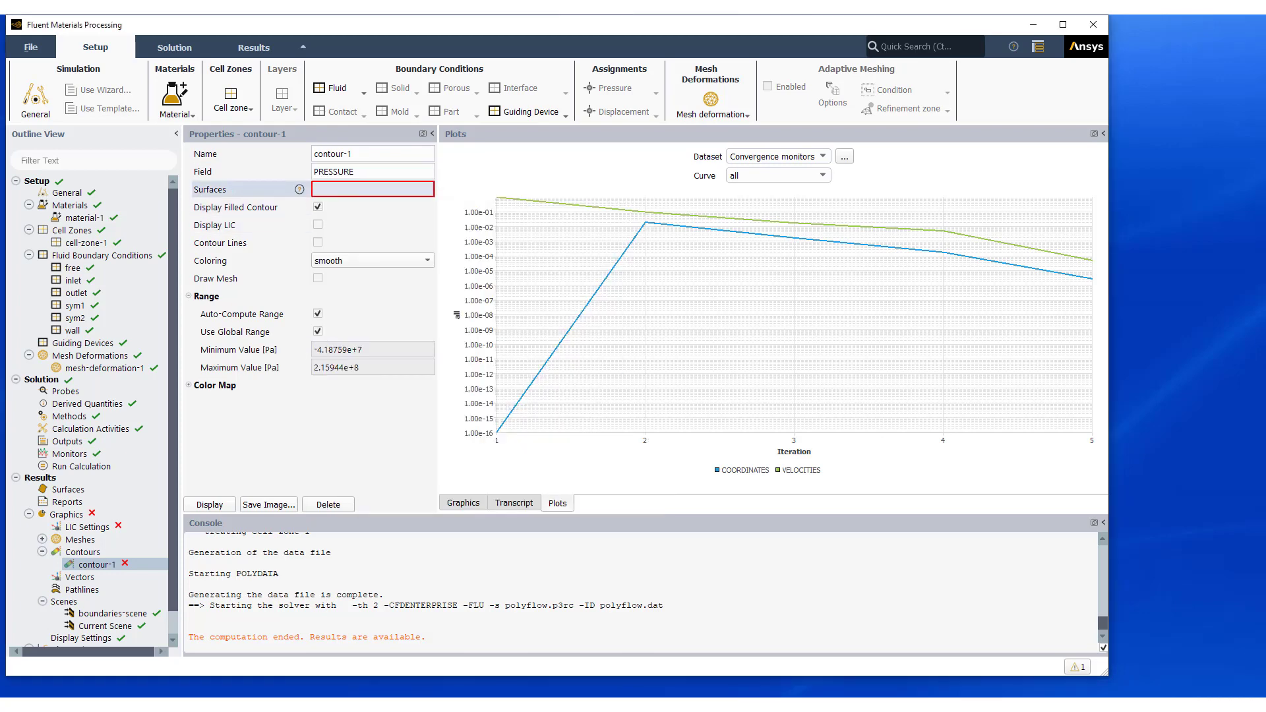
Apply the pressure contour to all surfaces and display it
click(373, 189)
click(485, 223)
key(Return)
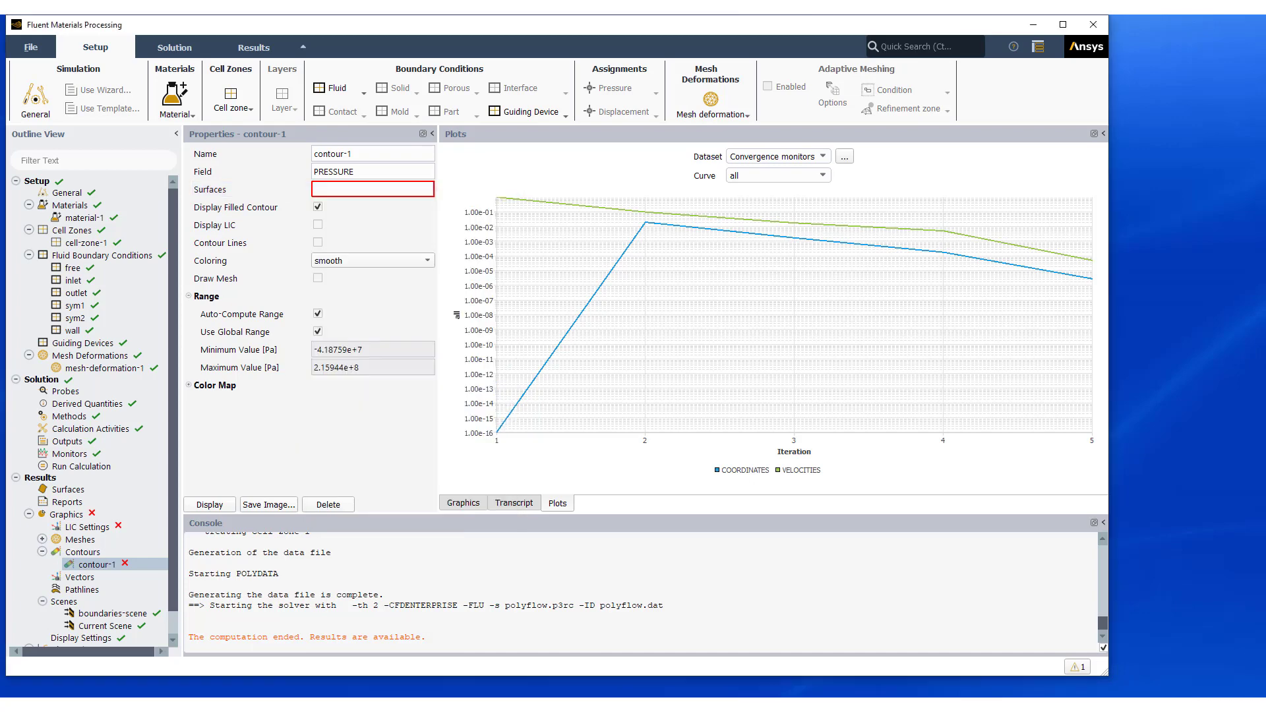
click(210, 504)
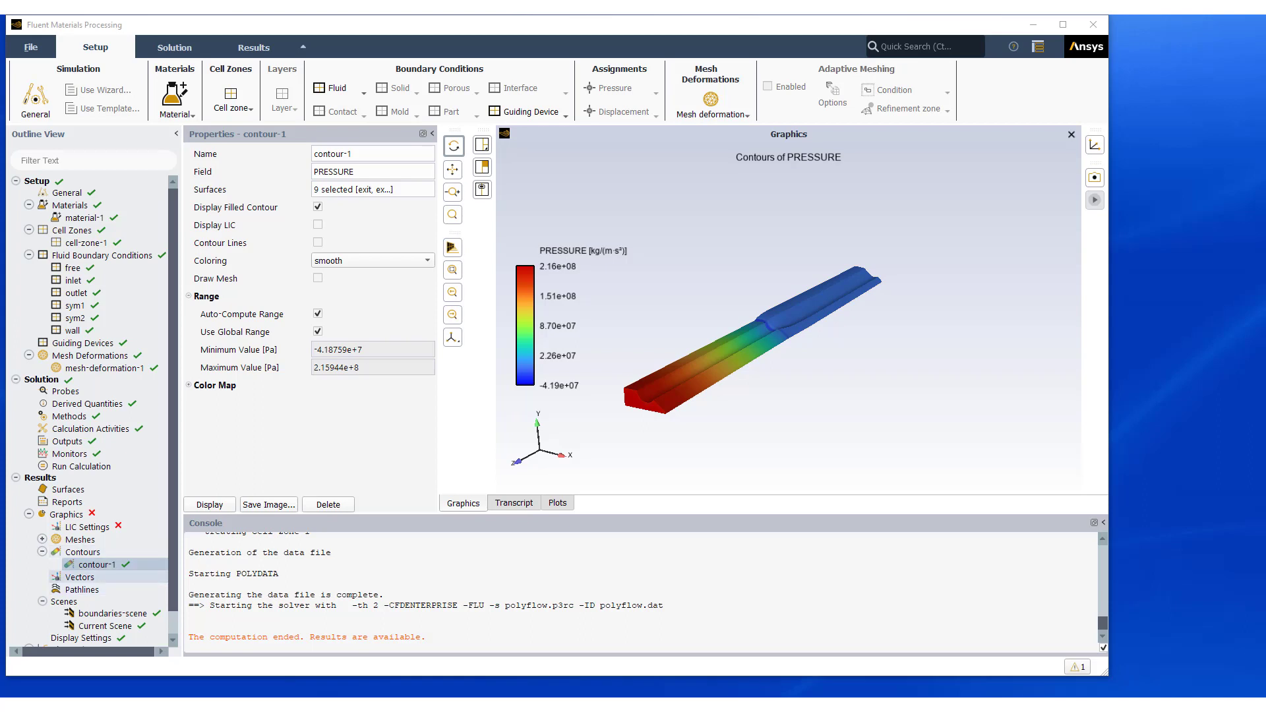
Create a new vector plot with VELOCITIES as the vector field and VELOCITIES_NRM as the field
click(80, 577)
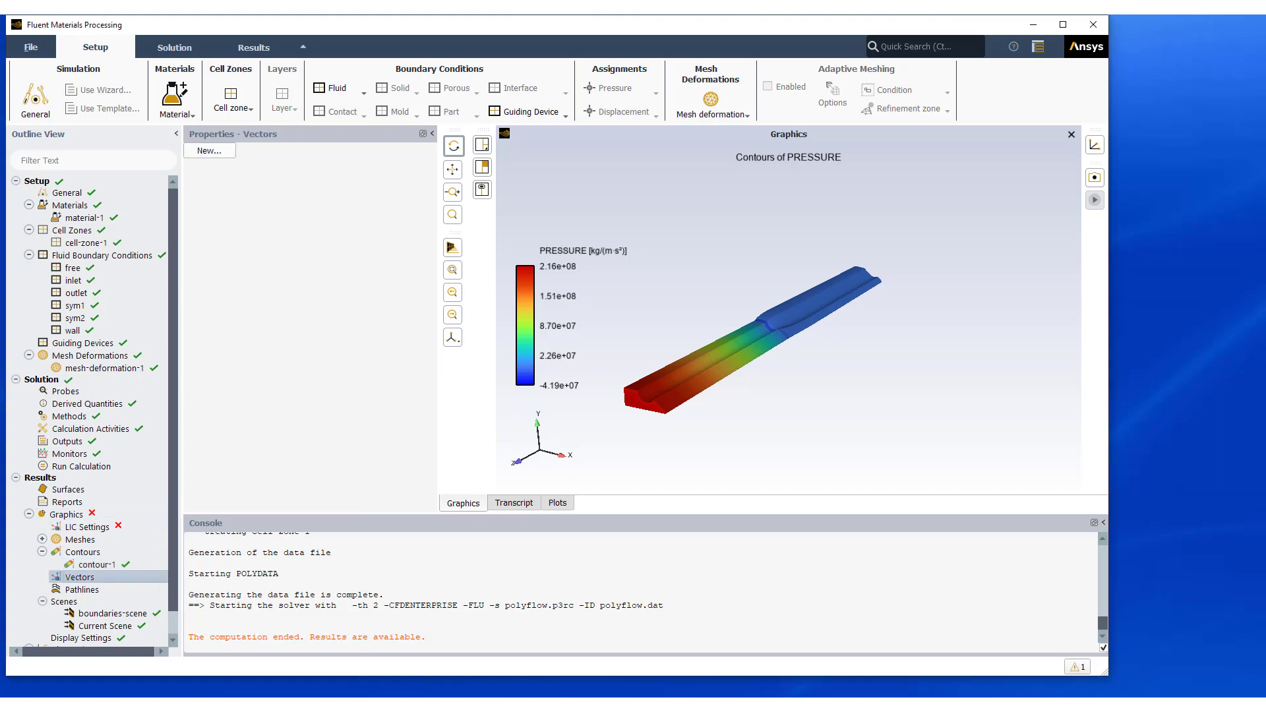
click(209, 151)
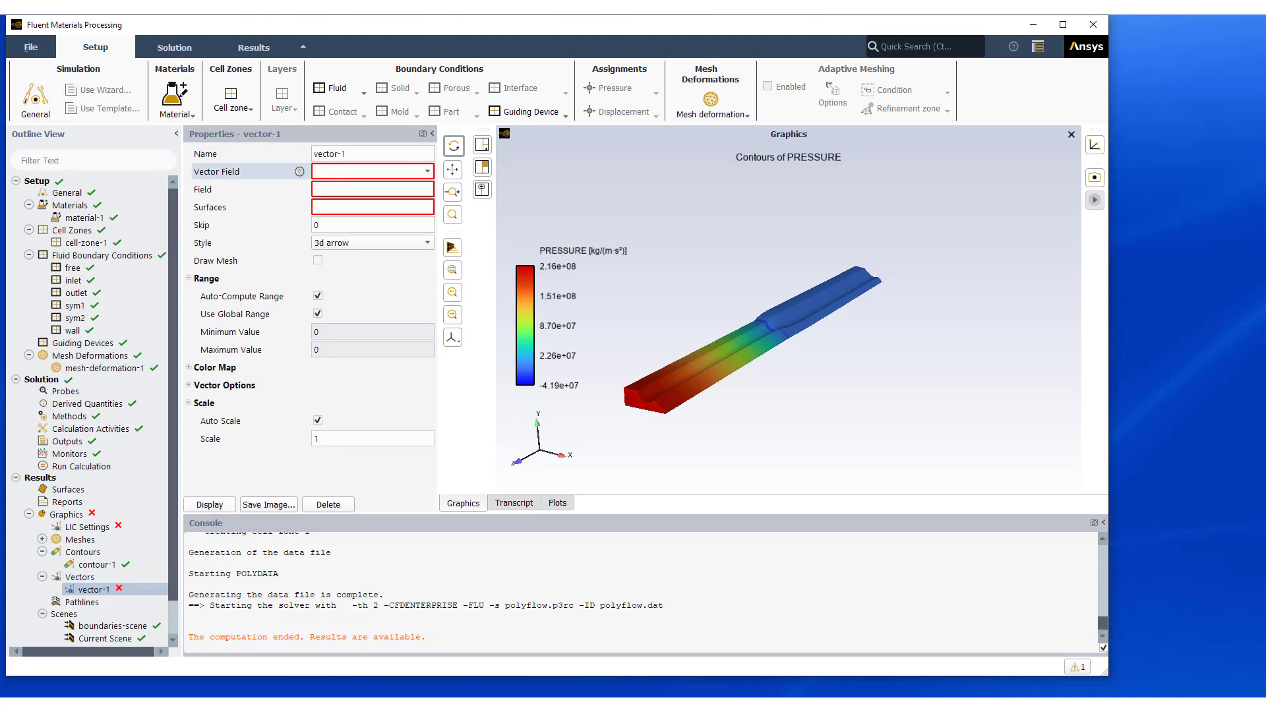
click(372, 172)
click(337, 195)
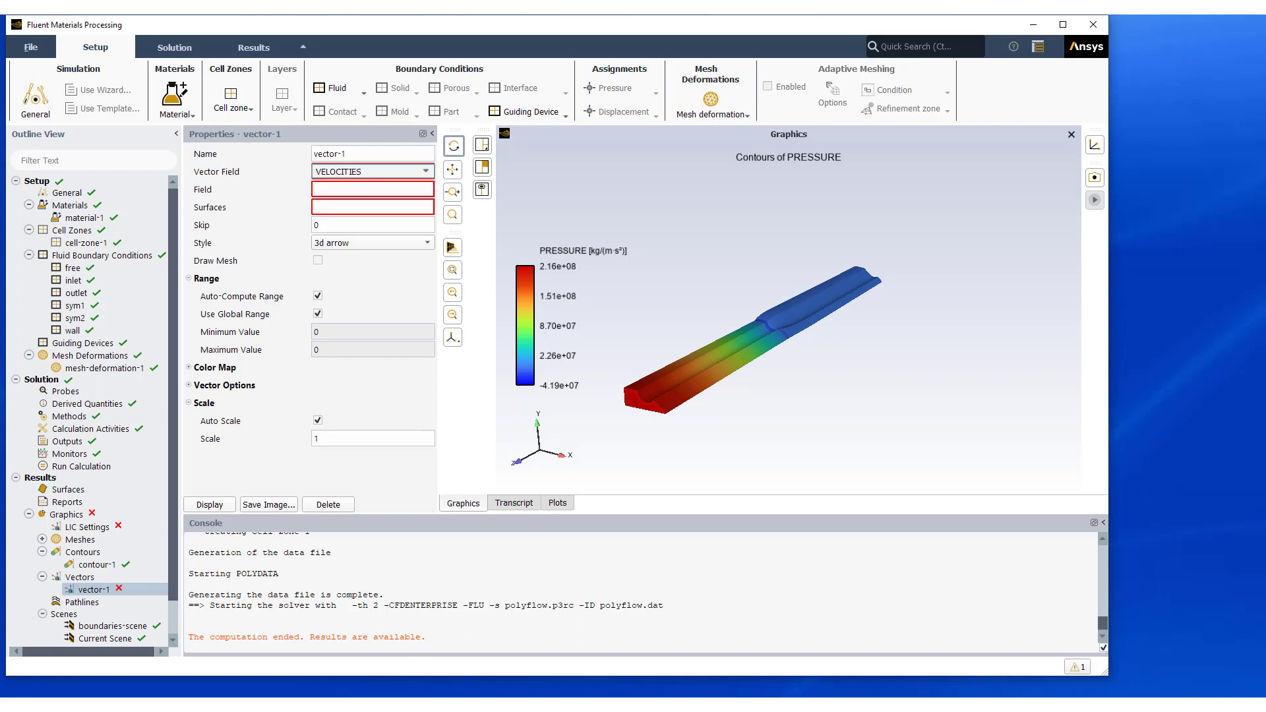
click(373, 189)
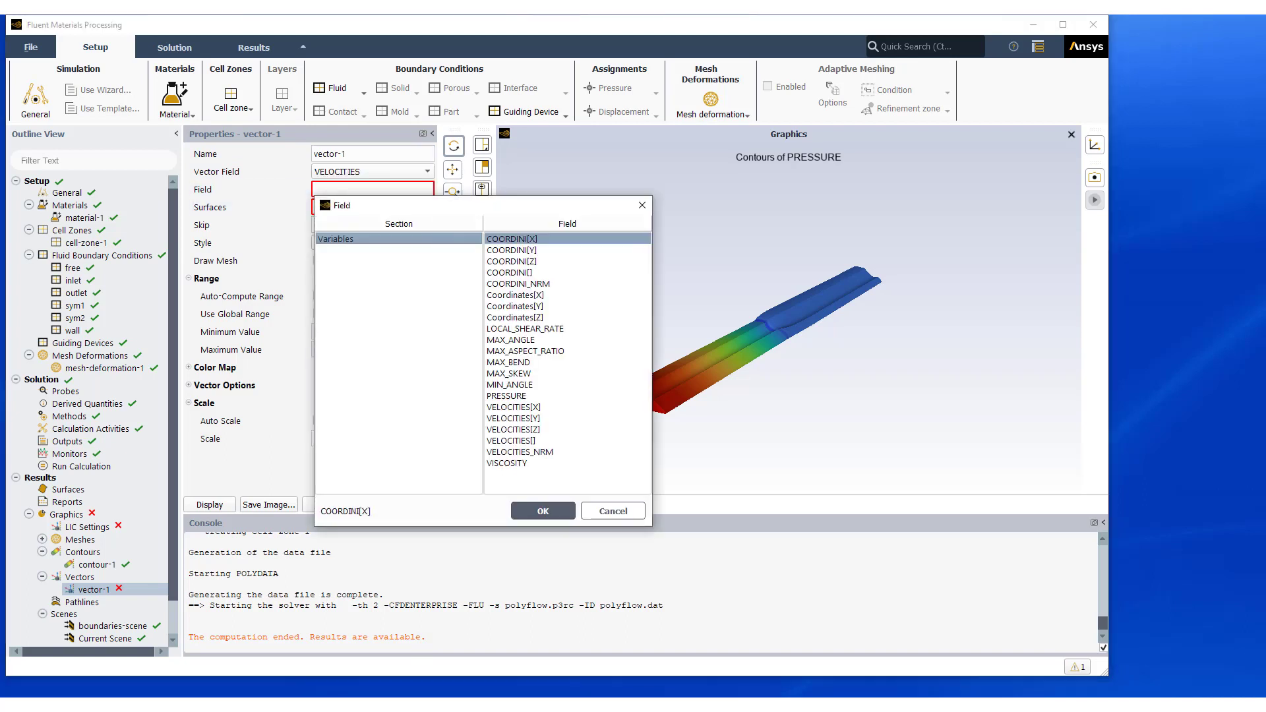
click(518, 452)
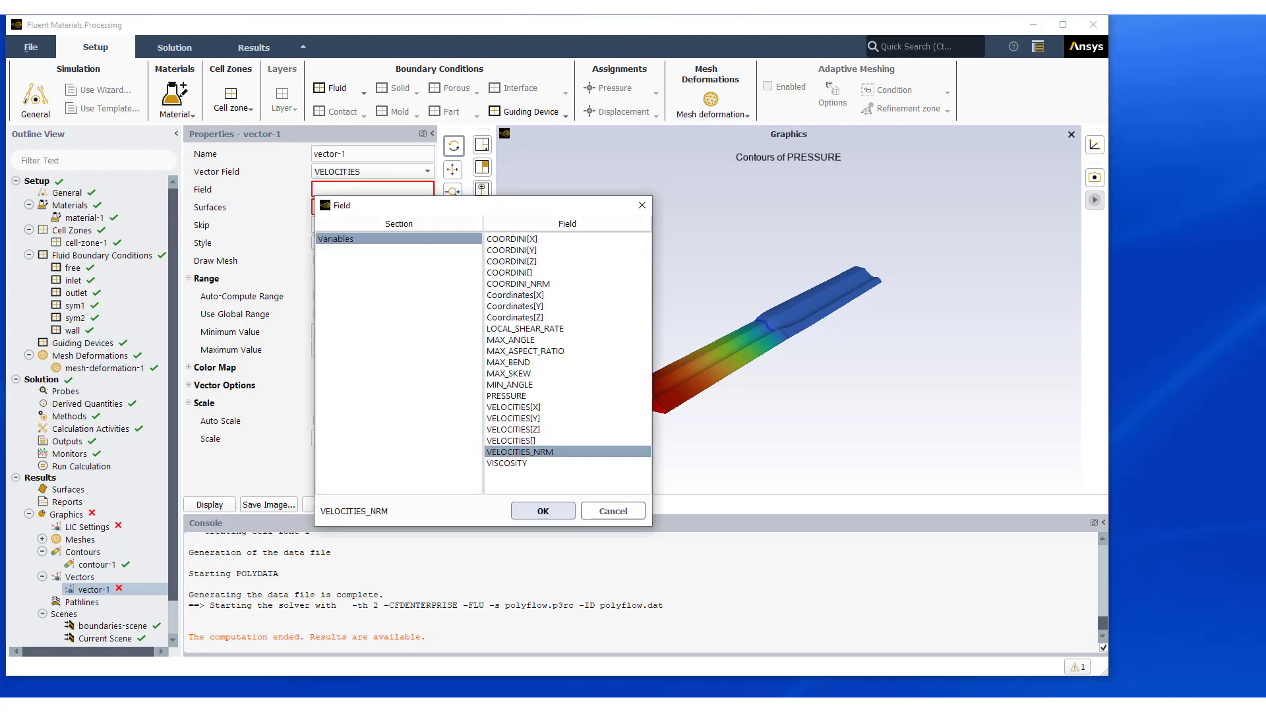
click(542, 511)
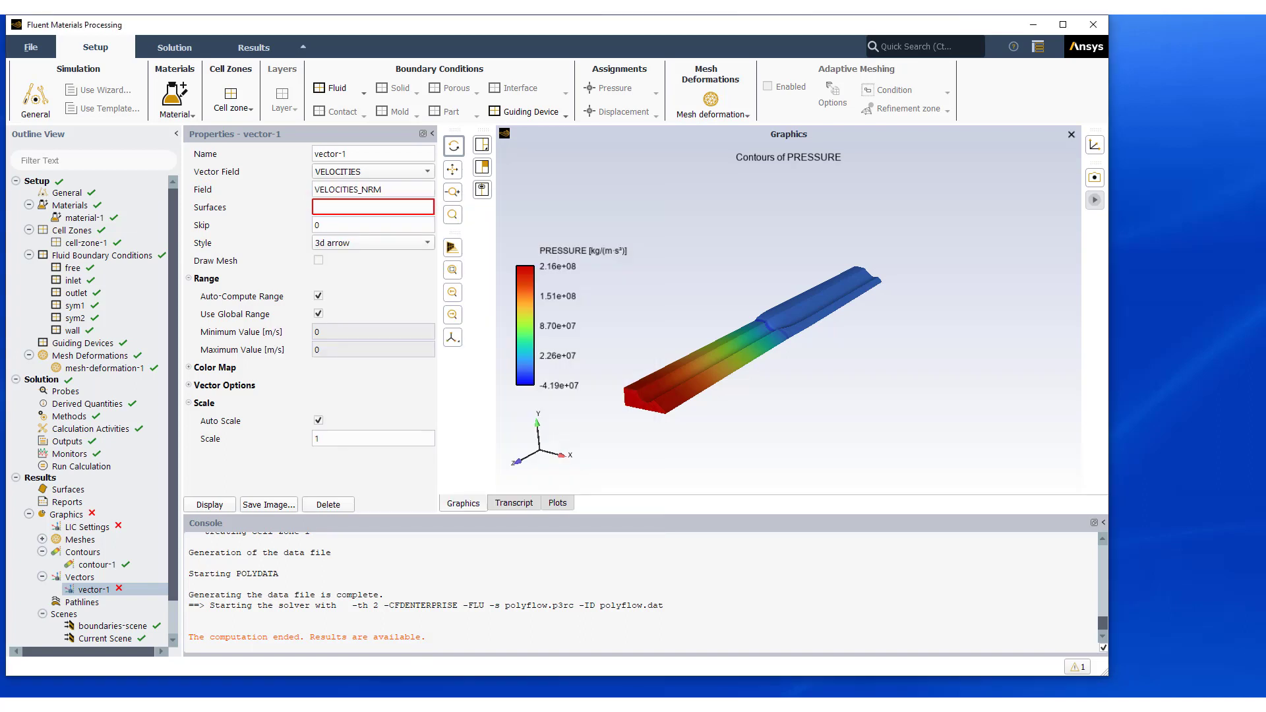
Apply the velocity vector plot to all surfaces, display it and inspect the vectors around the die exit
click(373, 206)
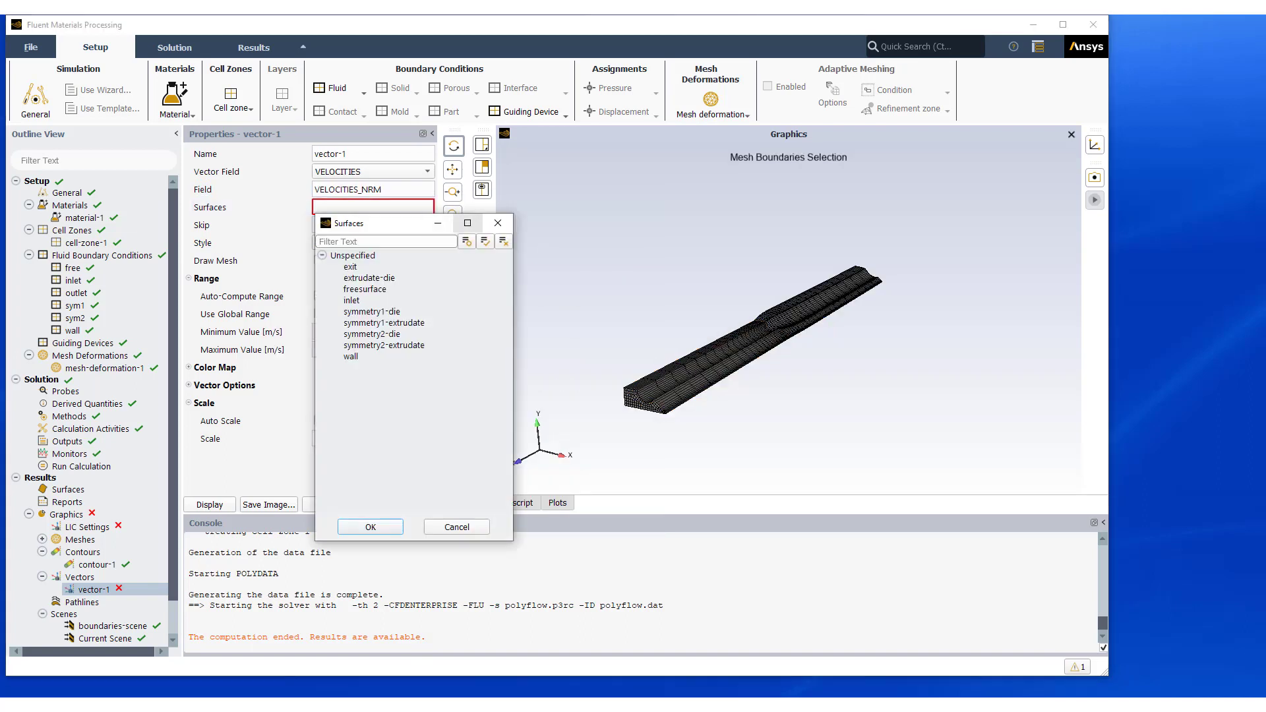
click(485, 241)
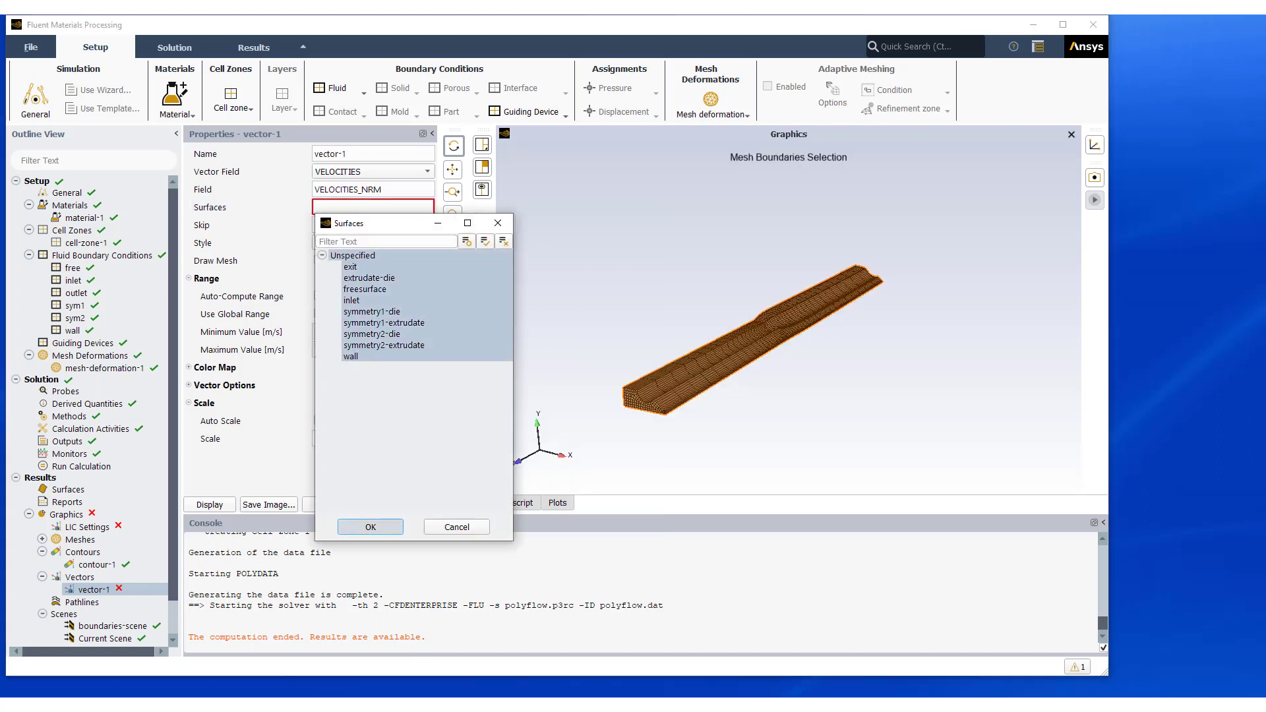
click(371, 527)
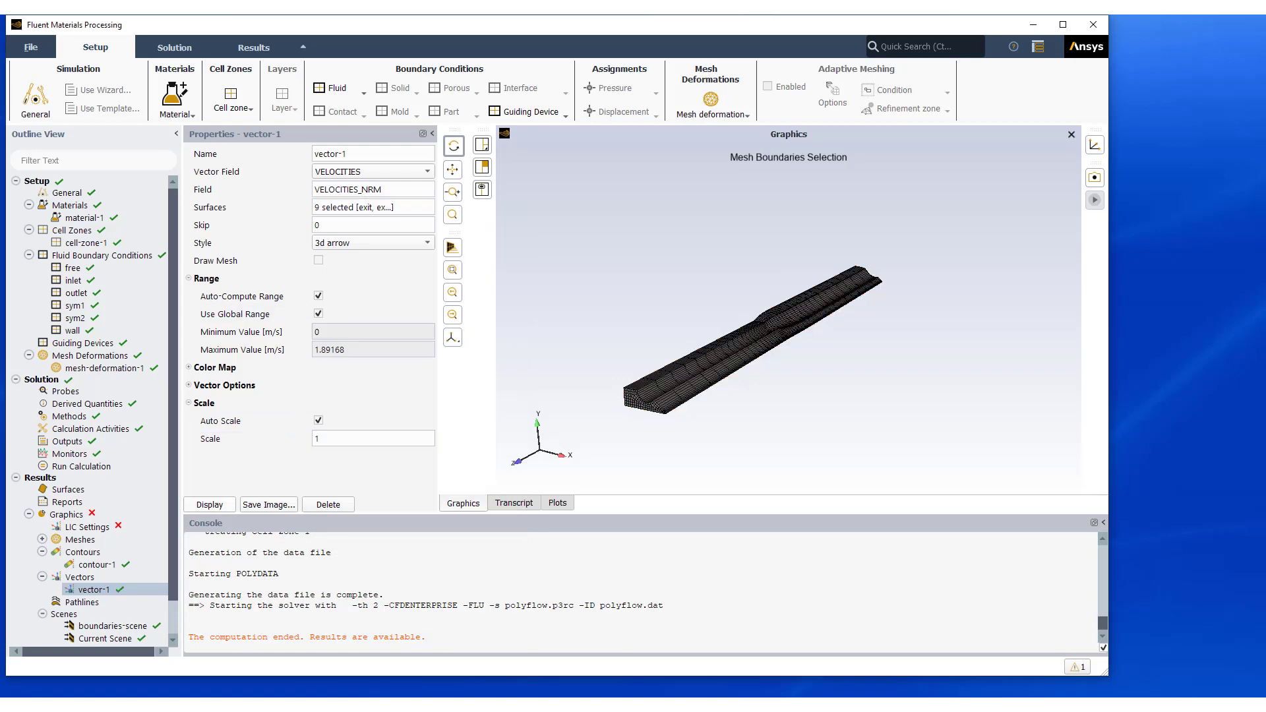
click(210, 505)
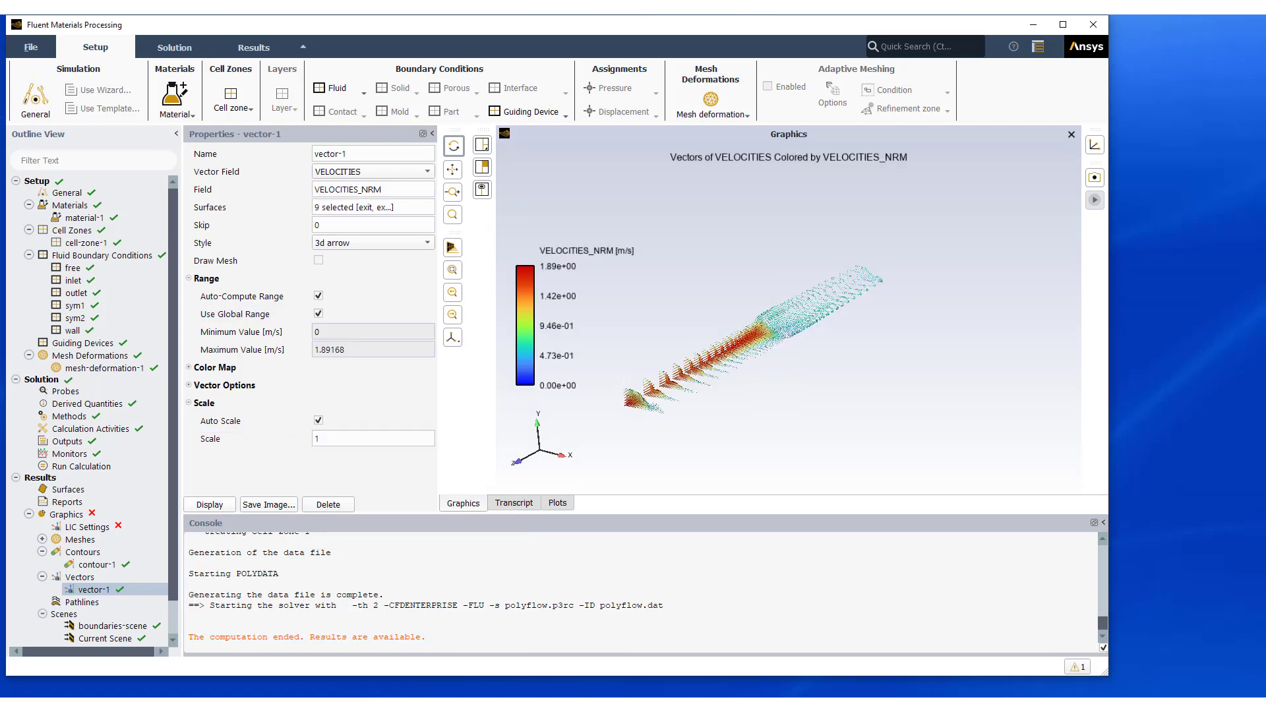
scroll(789, 310, up, 6)
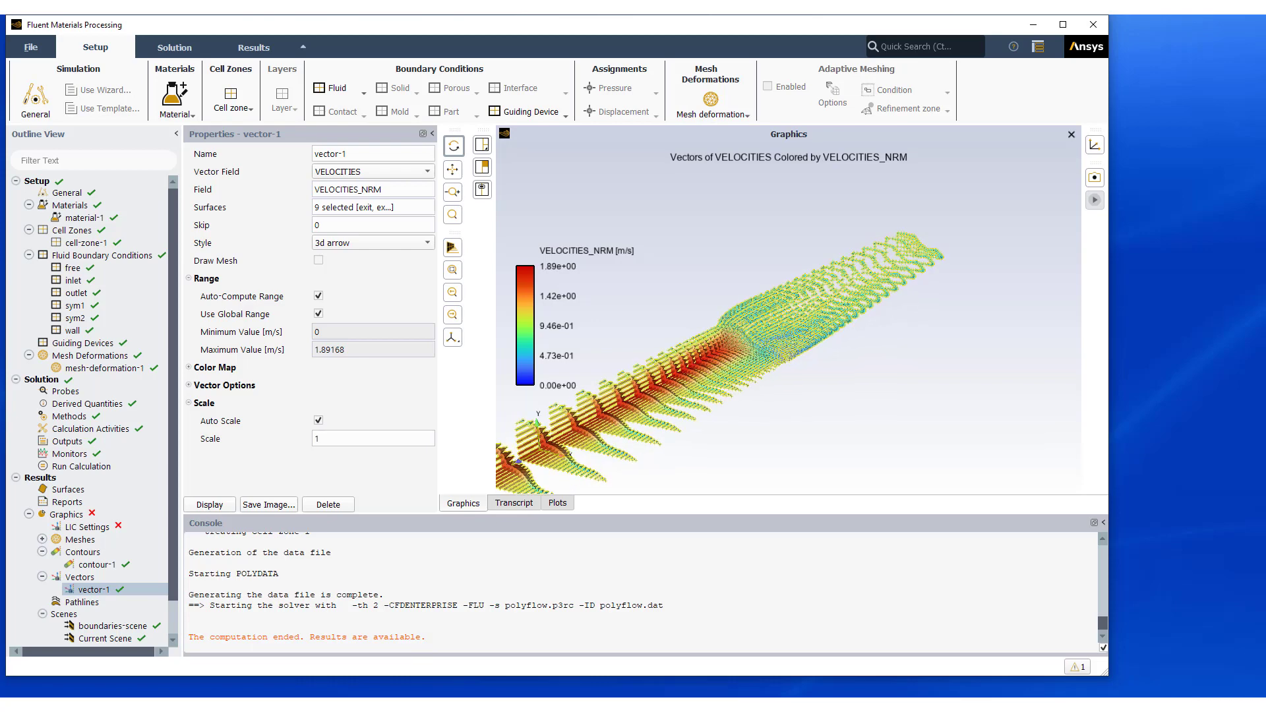
drag(745, 389, 730, 352)
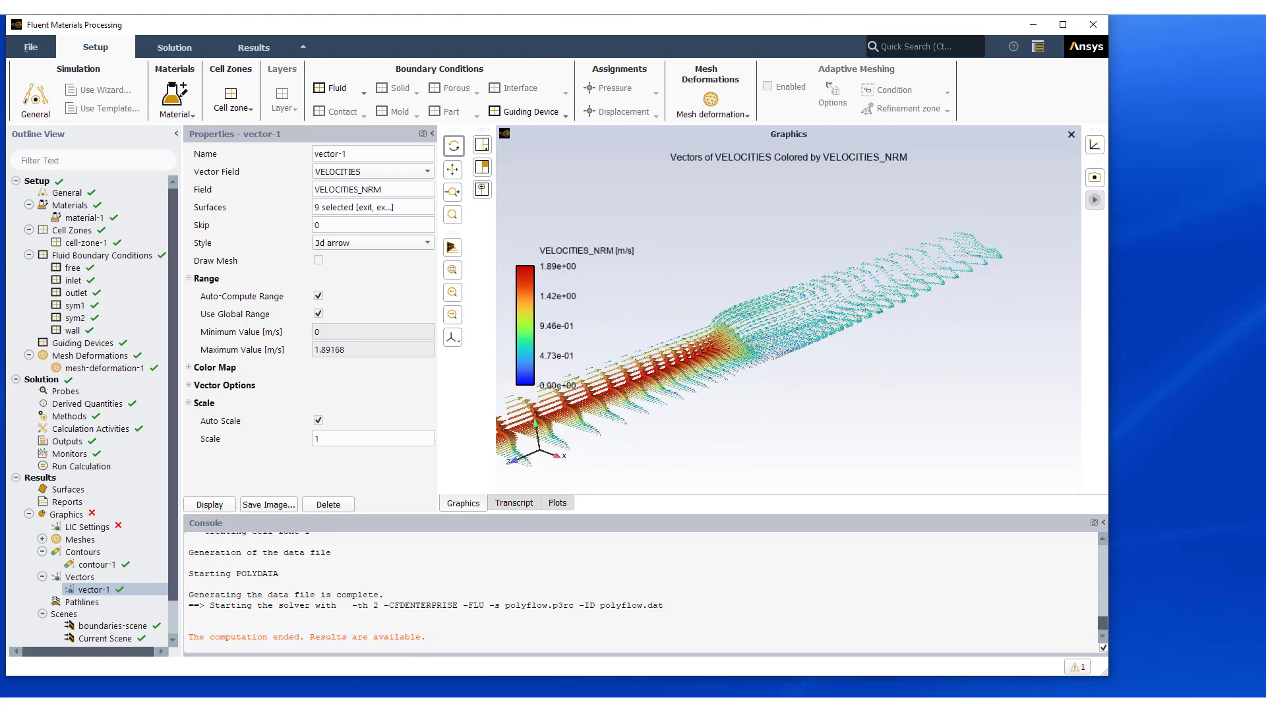
Create a new pathlines plot of the results and color it by VELOCITIES[]
scroll(73, 541, down, 1)
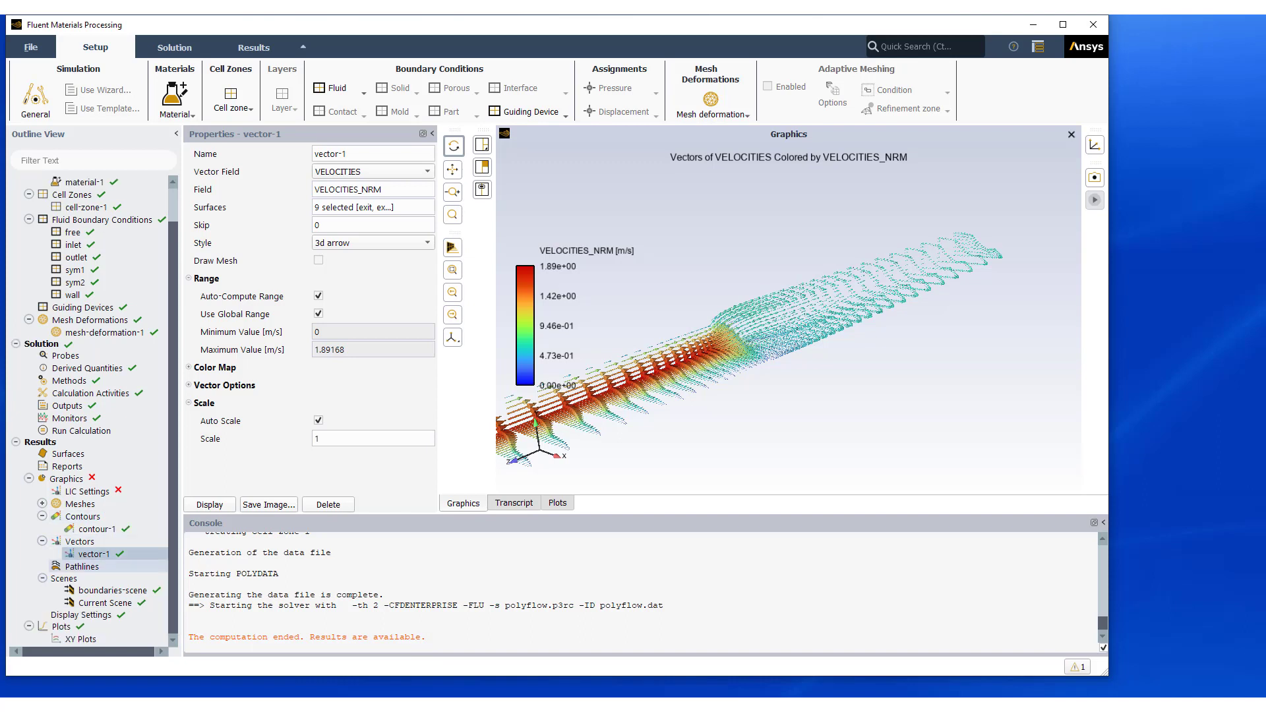
click(82, 566)
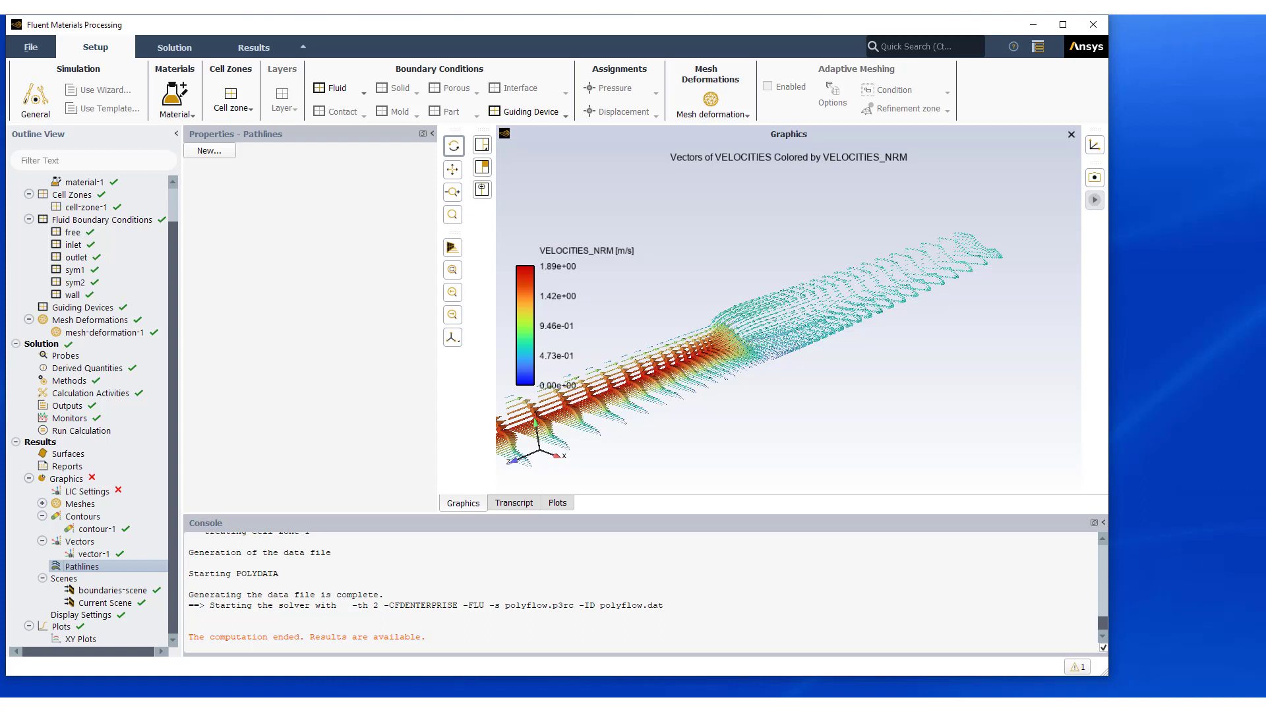
click(209, 151)
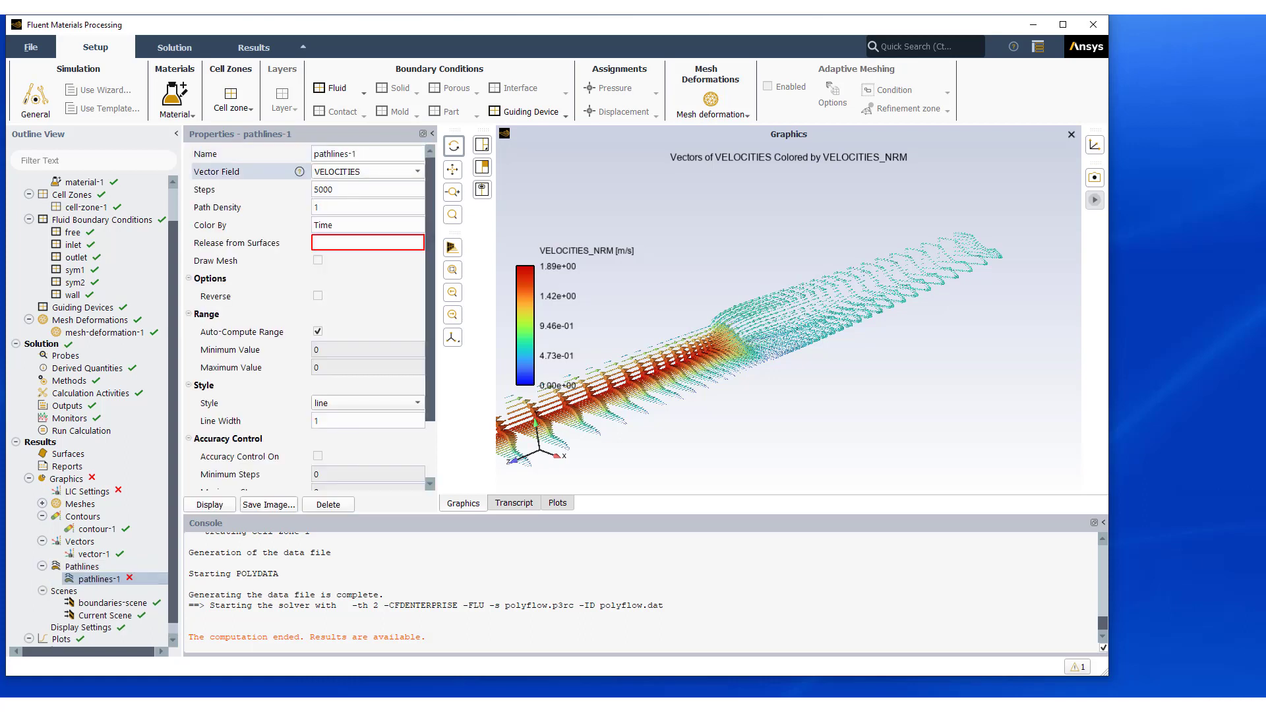
click(368, 225)
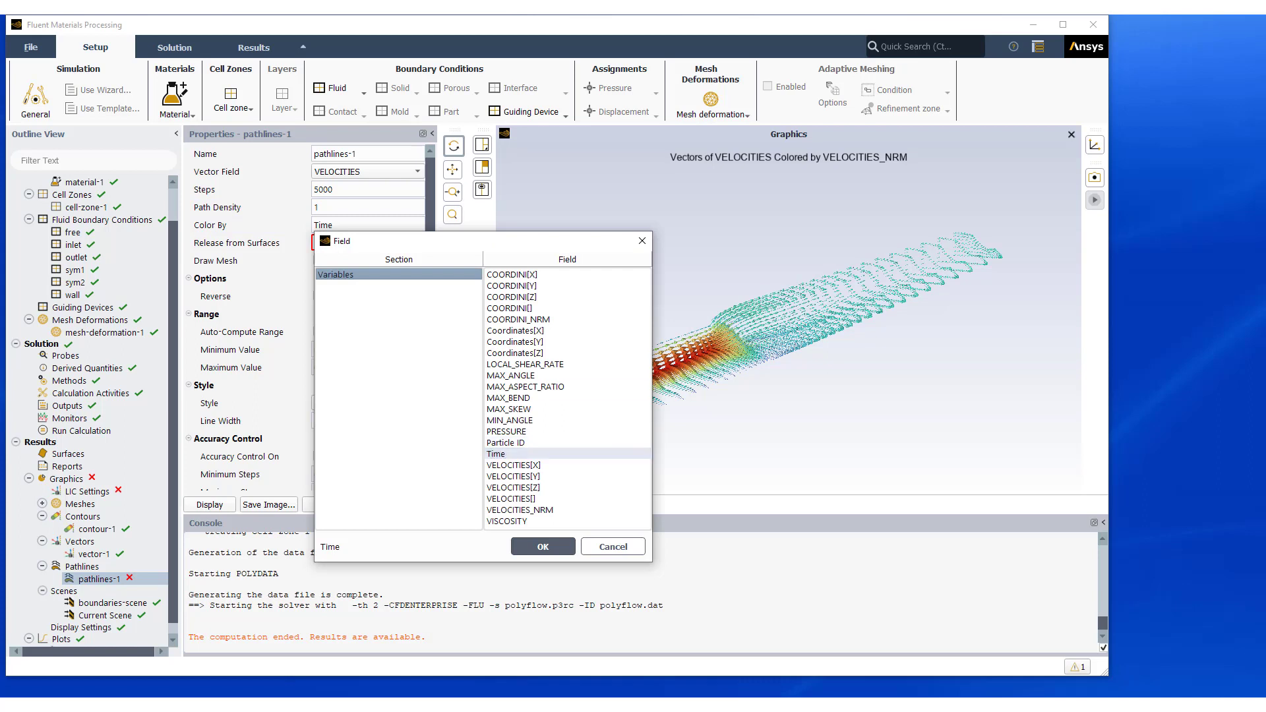
click(525, 499)
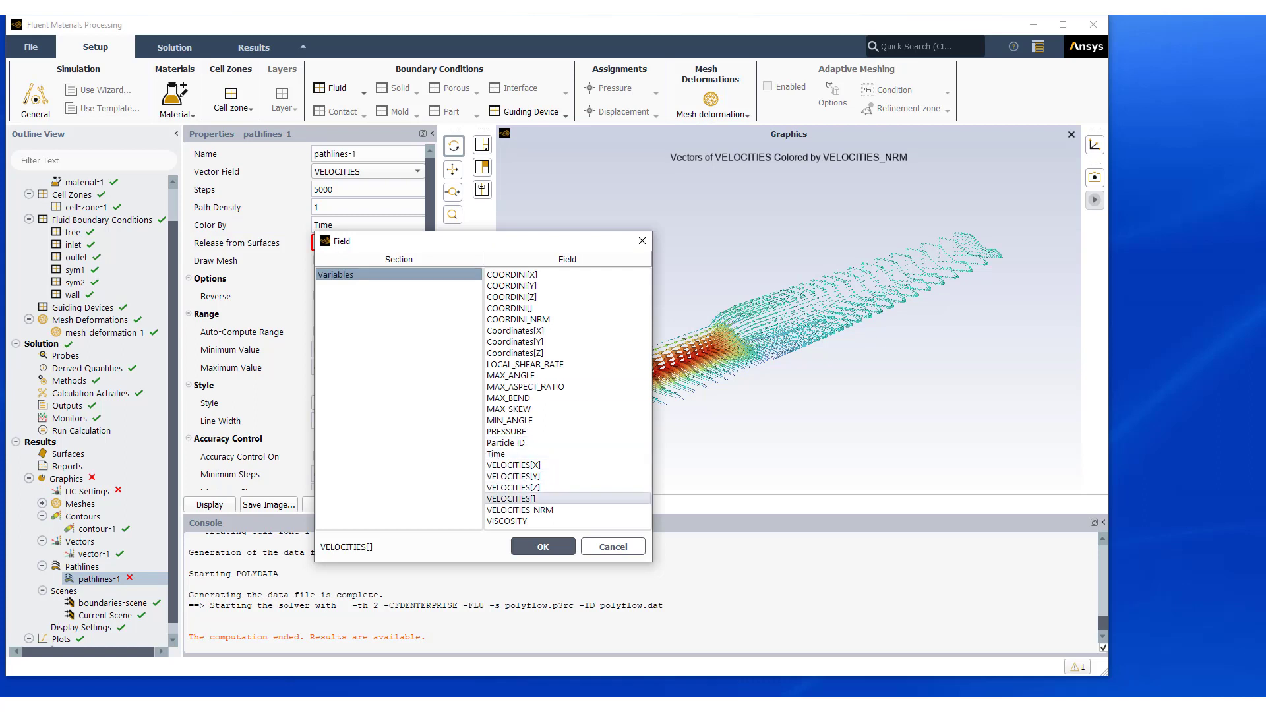
click(542, 546)
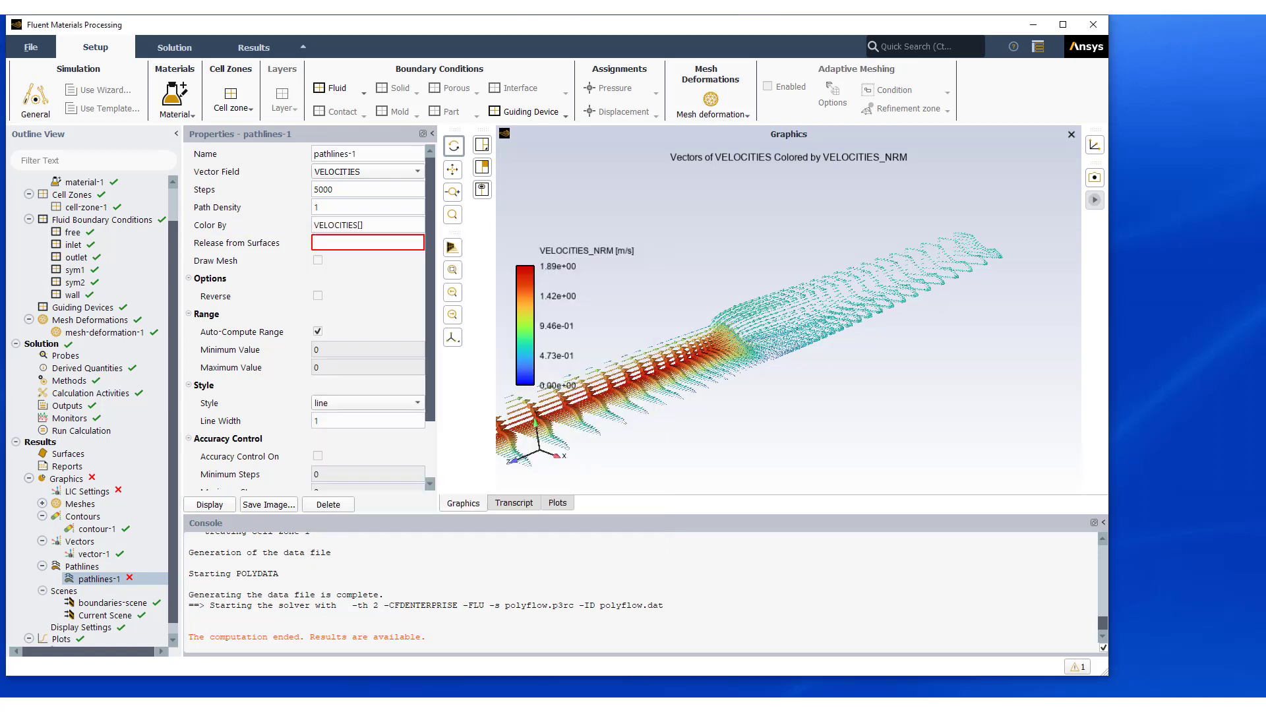
Release the pathlines from the inlet surface and display them over the whole extrusion model
click(367, 243)
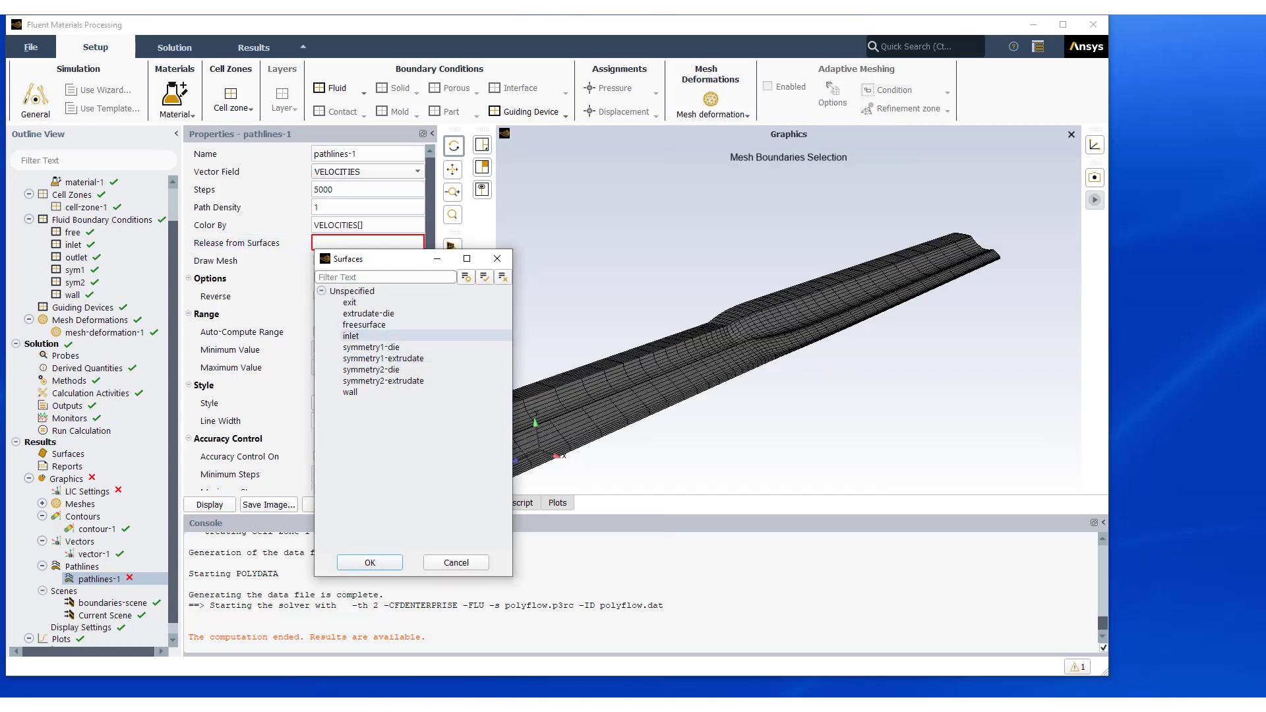
click(351, 337)
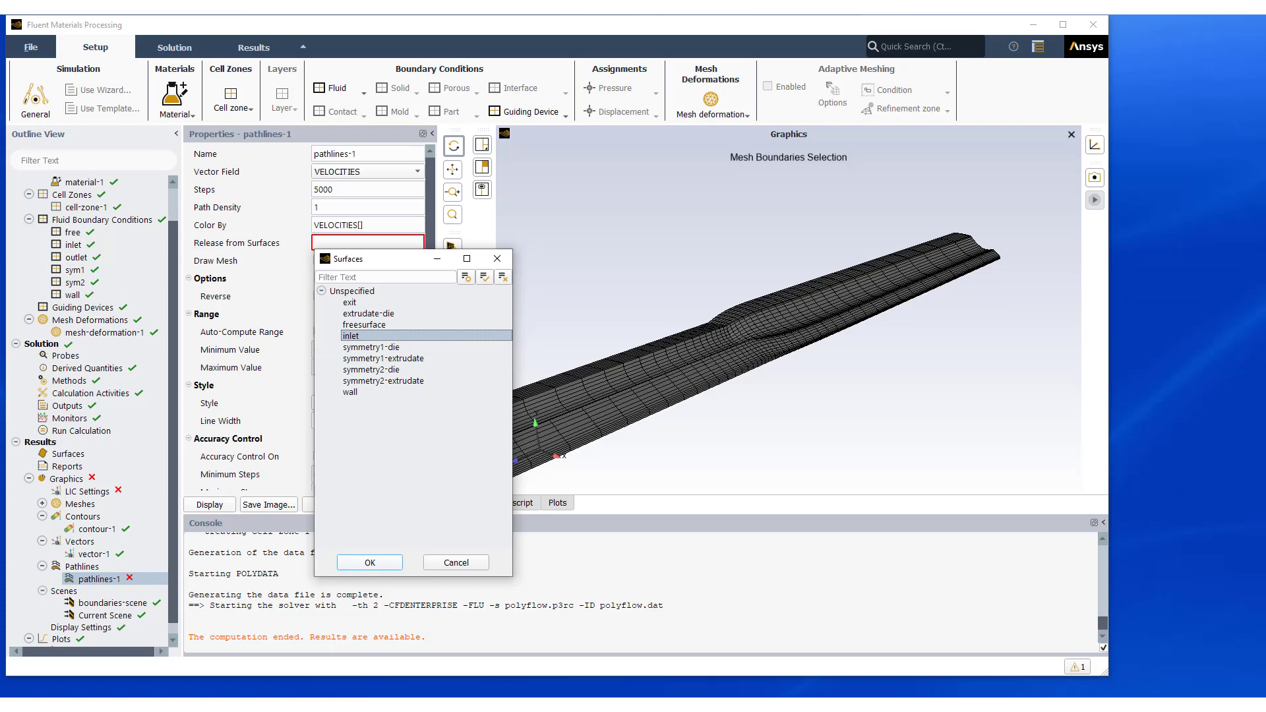
click(369, 562)
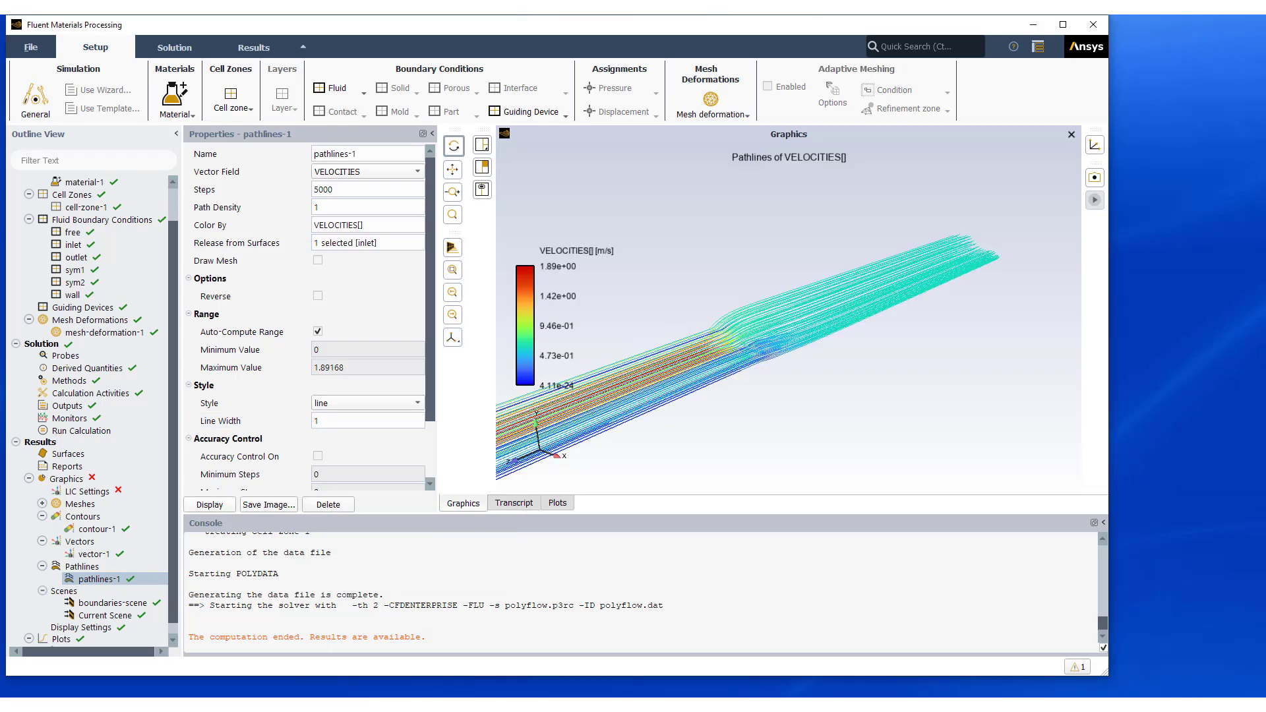
scroll(788, 310, down, 7)
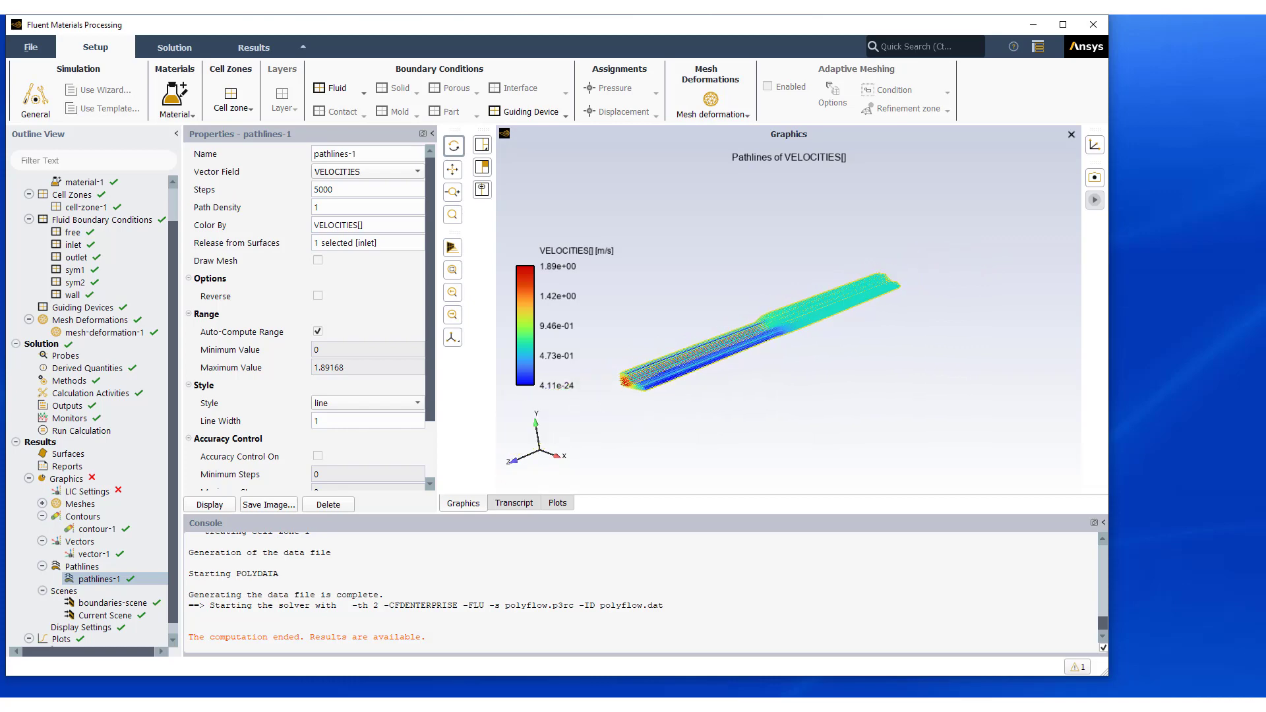